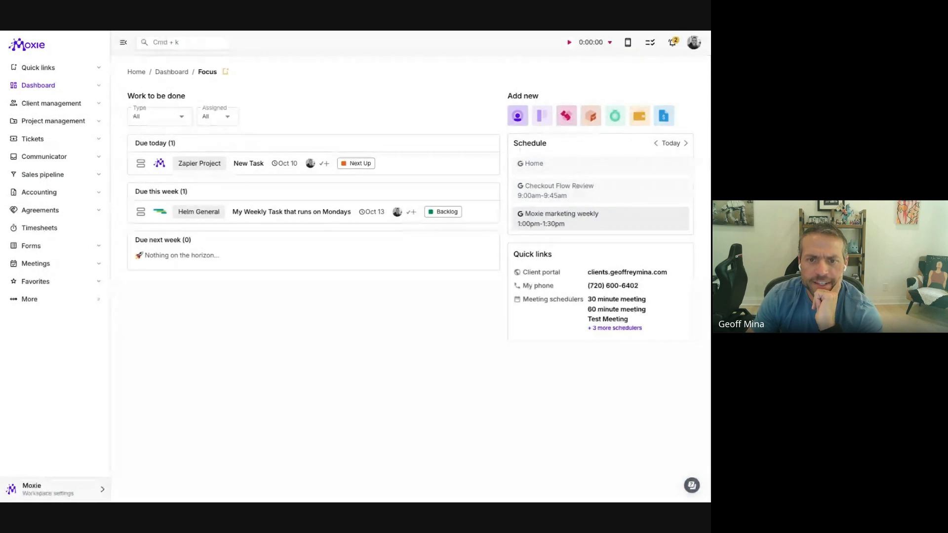
Step: Review the custom fields defined for opportunities in the workspace settings
left_click(55, 176)
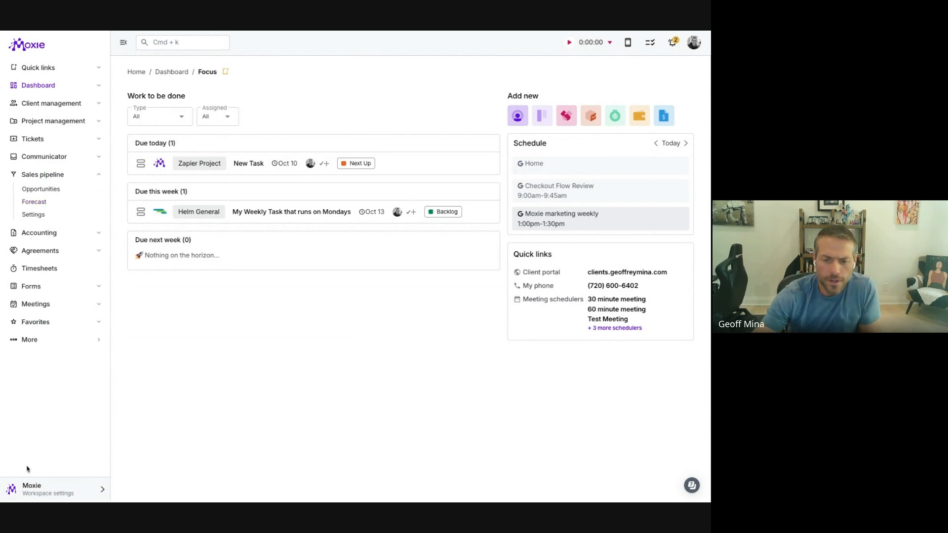
left_click(57, 484)
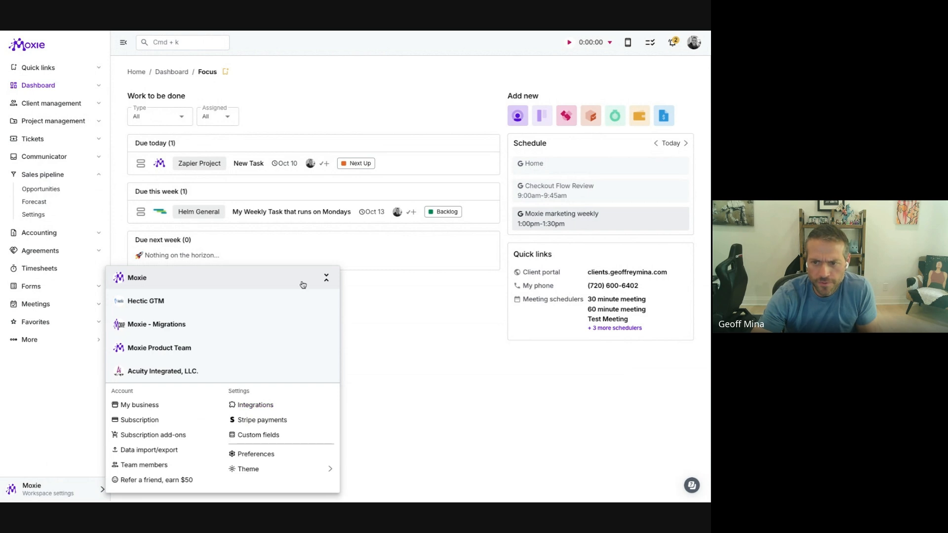
left_click(256, 435)
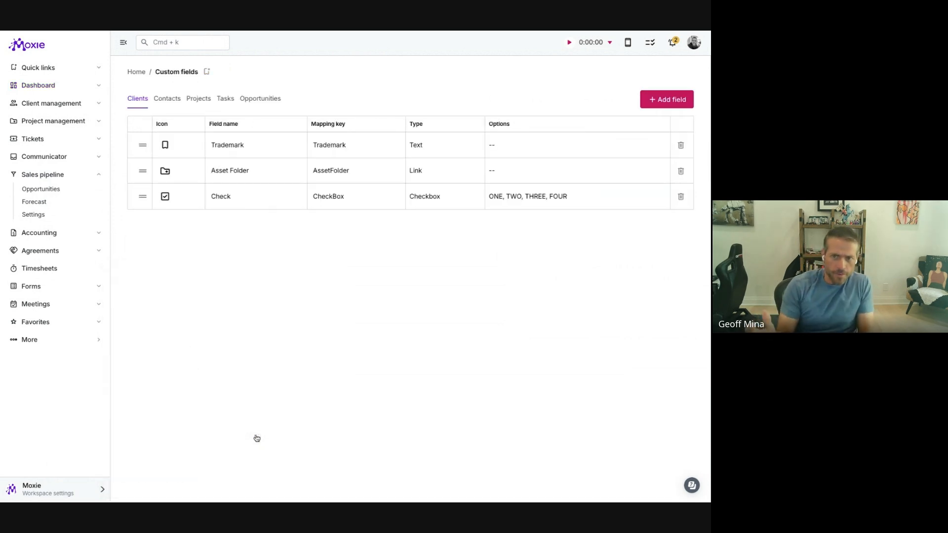
left_click(261, 98)
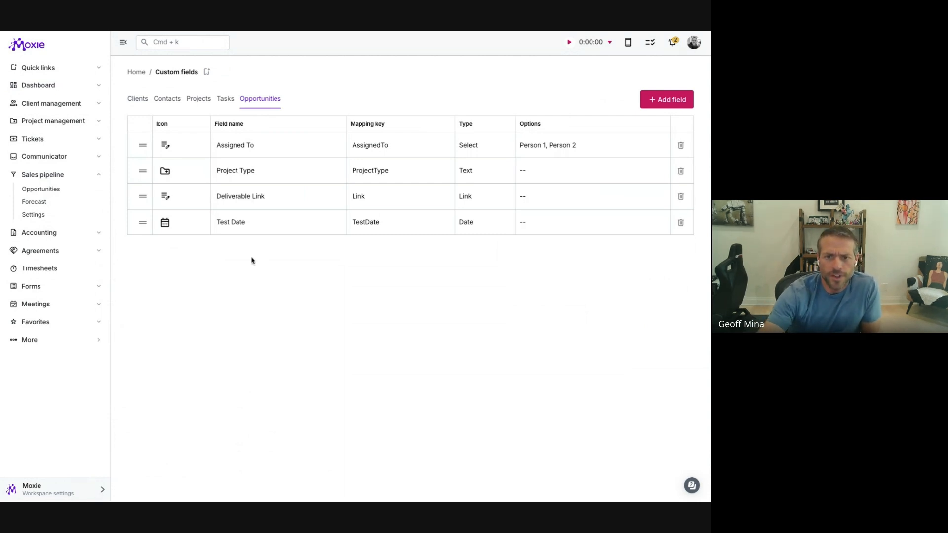
Step: Review the sales pipeline stages and the stage types available for the Qualification stage, leaving its type as it is
left_click(33, 215)
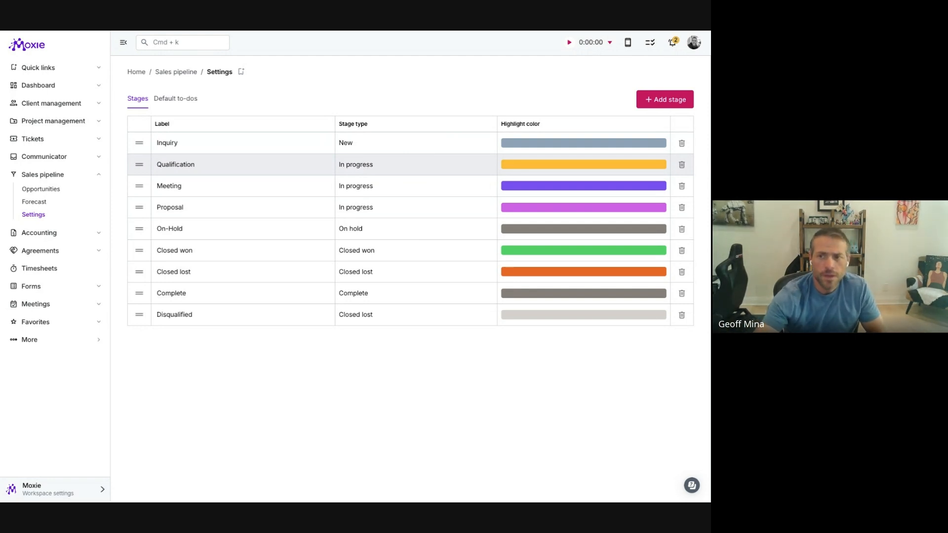
left_click(365, 163)
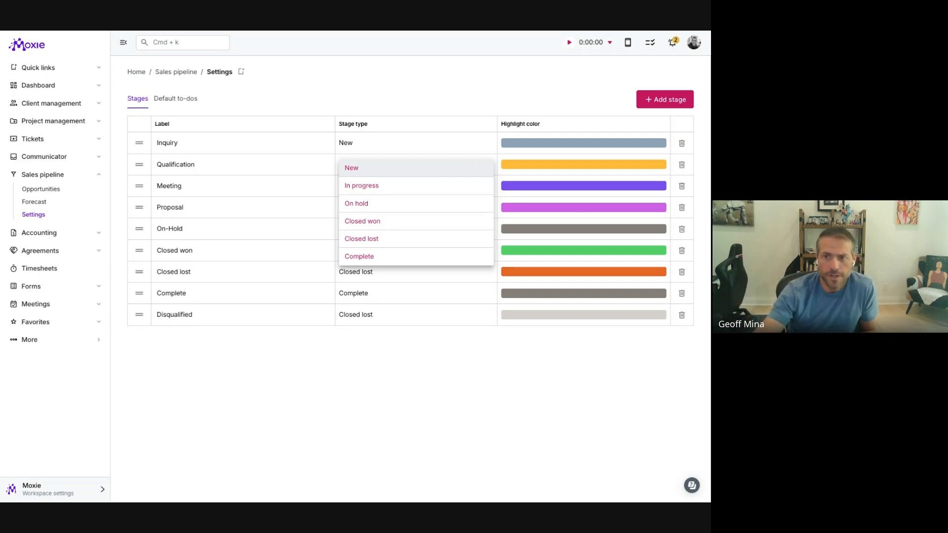
left_click(353, 112)
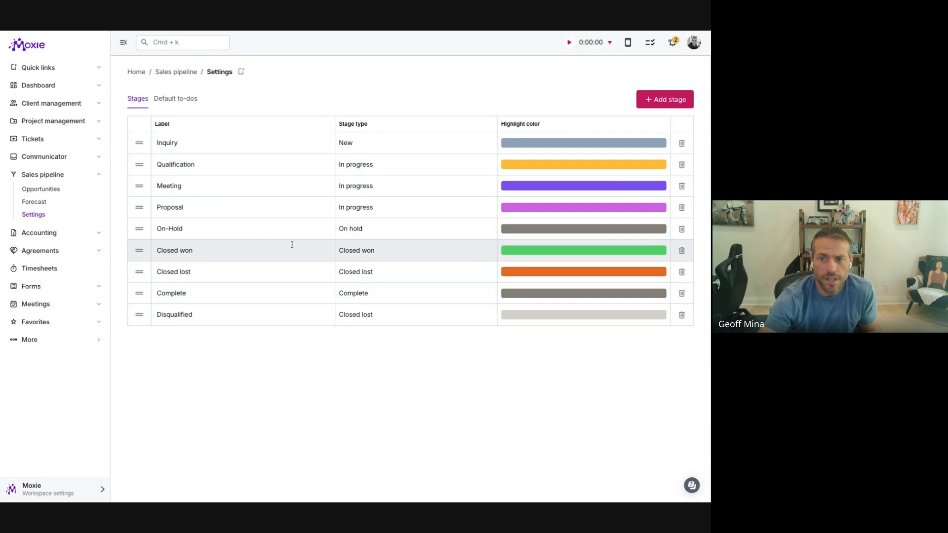
Step: Browse the sales opportunities across all stages as a board, and return to the table view
left_click(41, 189)
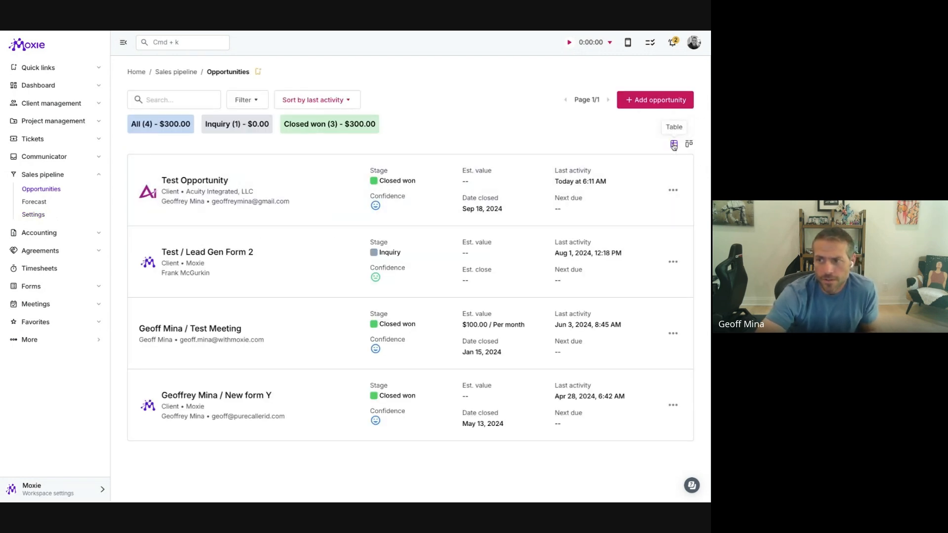
left_click(689, 144)
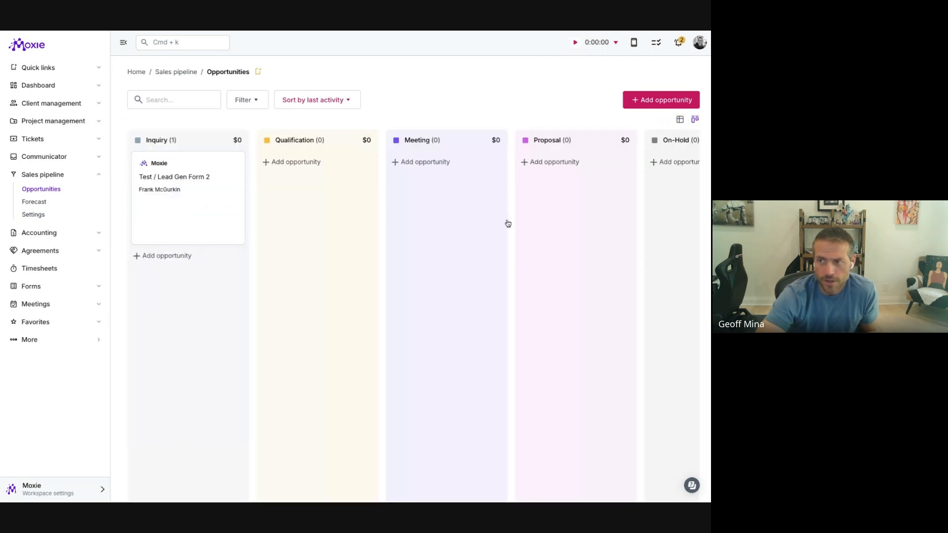
scroll(507, 224, "right", 10)
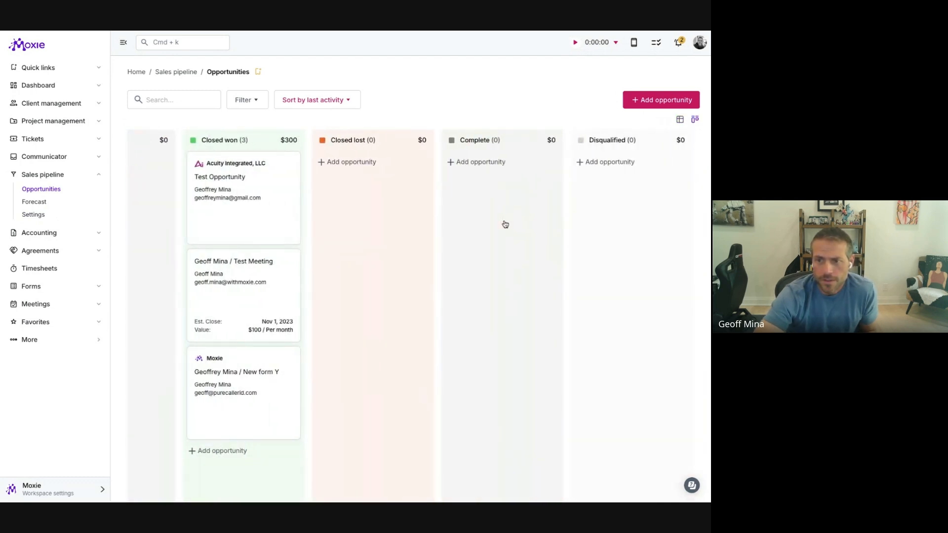
scroll(505, 224, "left", 10)
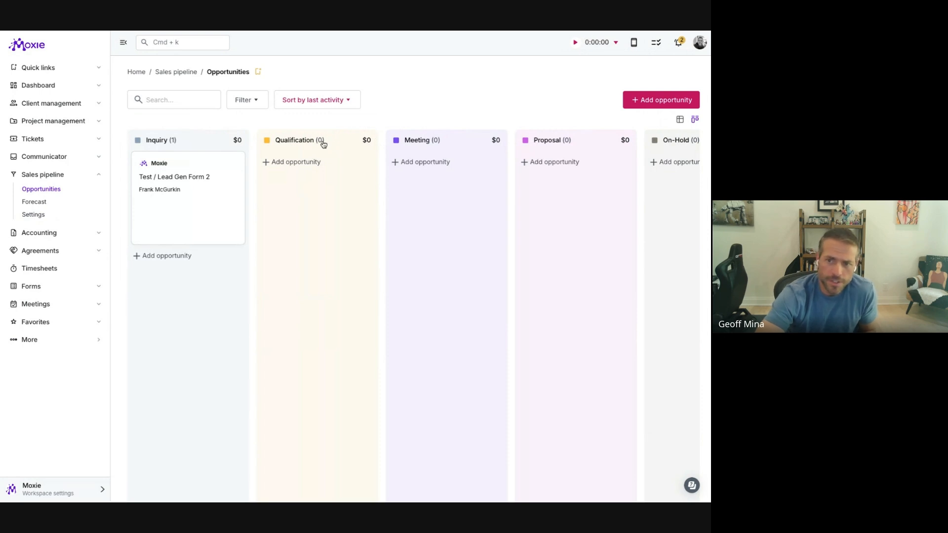
scroll(450, 158, "right", 2)
left_click(680, 119)
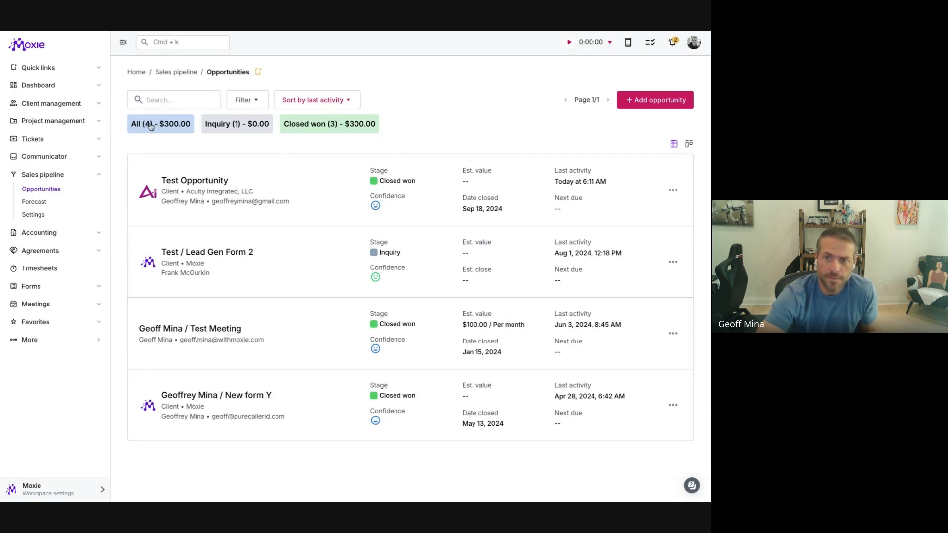
Step: Set the estimated value of Test Opportunity to $5,000
left_click(368, 192)
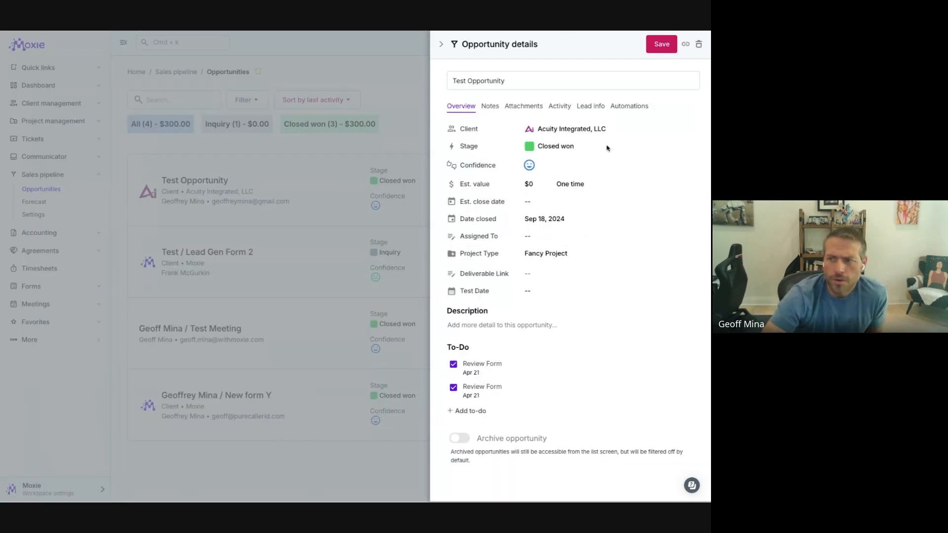
left_click(530, 185)
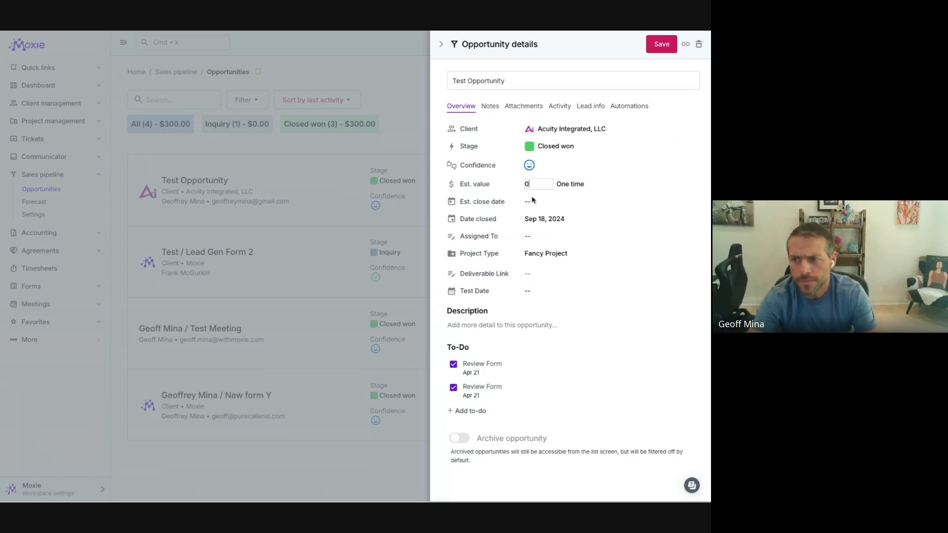
type("50000")
key("Tab")
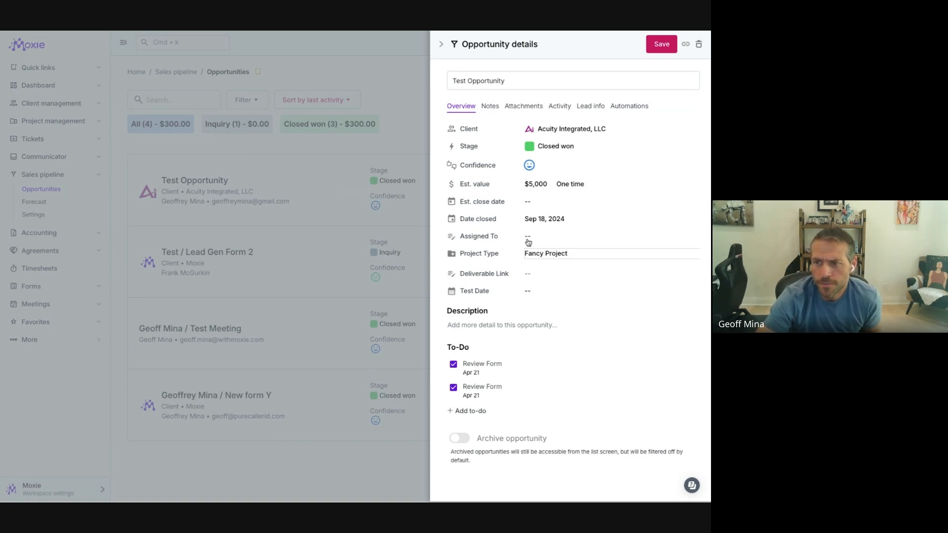
Step: Set Test Opportunity's estimated close date to Nov 13, 2024 and save the opportunity
left_click(528, 202)
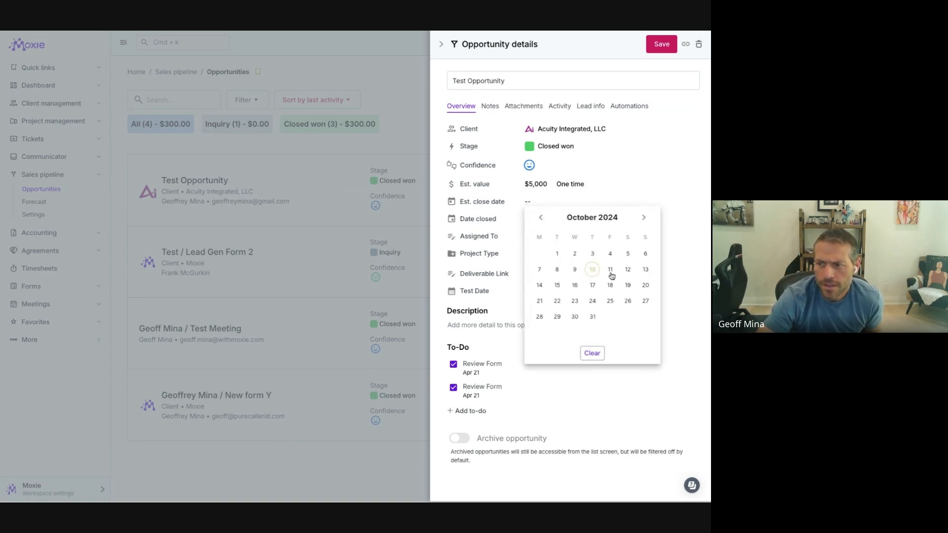
left_click(611, 271)
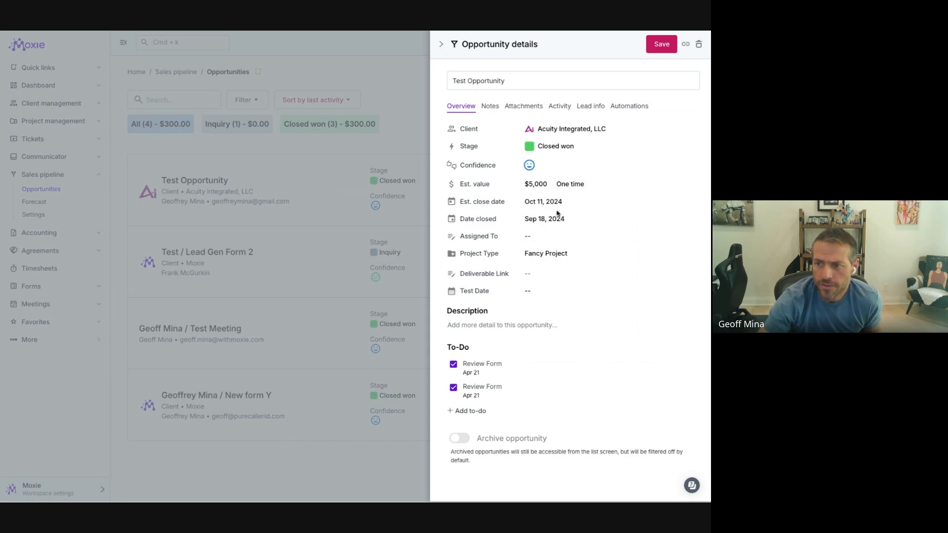
left_click(543, 202)
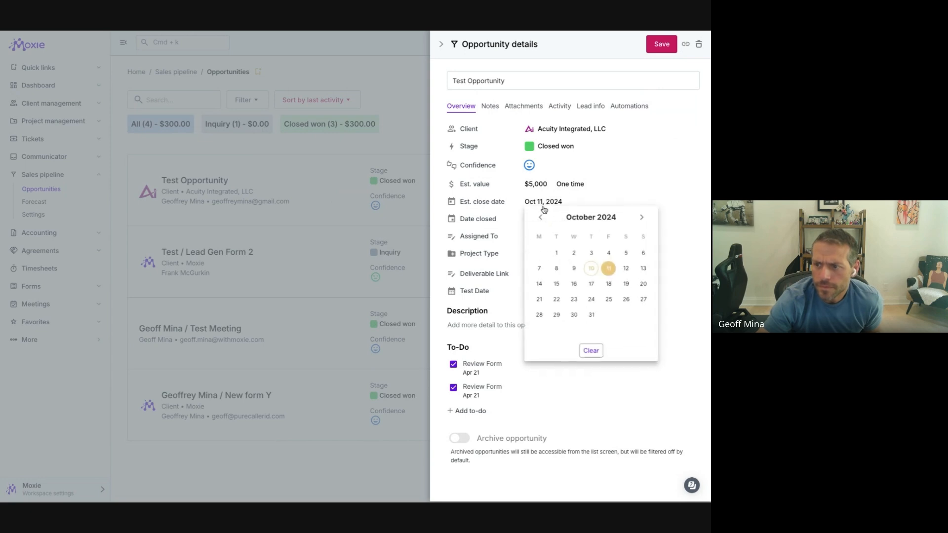
left_click(644, 218)
left_click(574, 286)
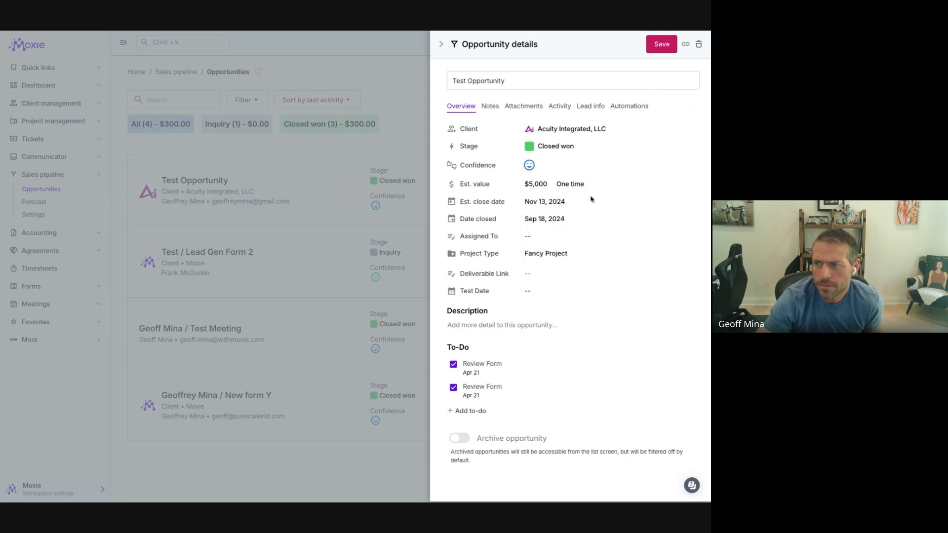
left_click(661, 44)
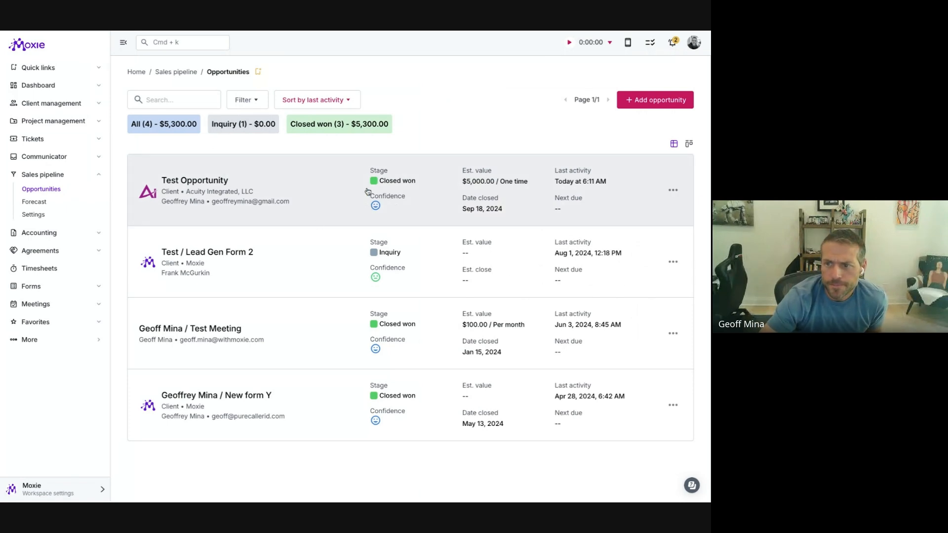
Step: Change the stage of Test Opportunity to Inquiry and save it
left_click(333, 193)
left_click(542, 147)
left_click(549, 156)
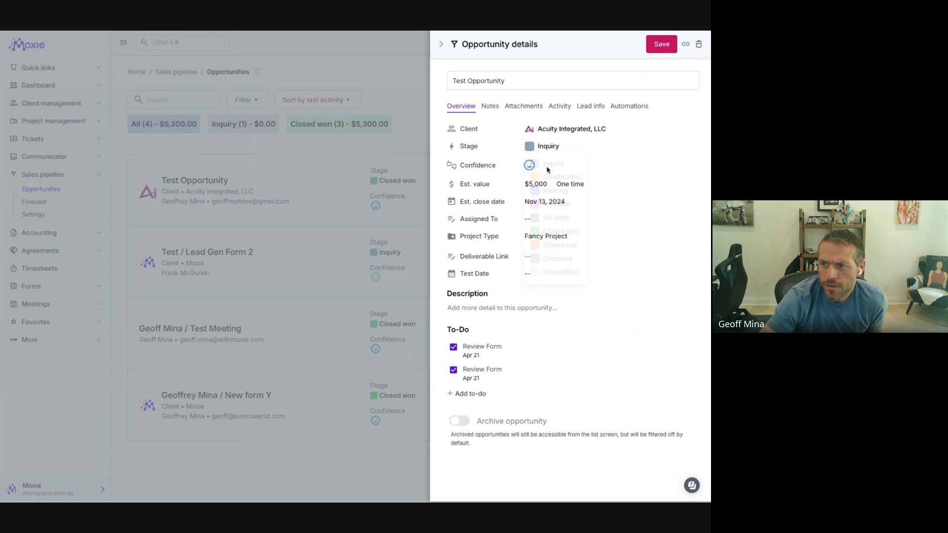
left_click(662, 44)
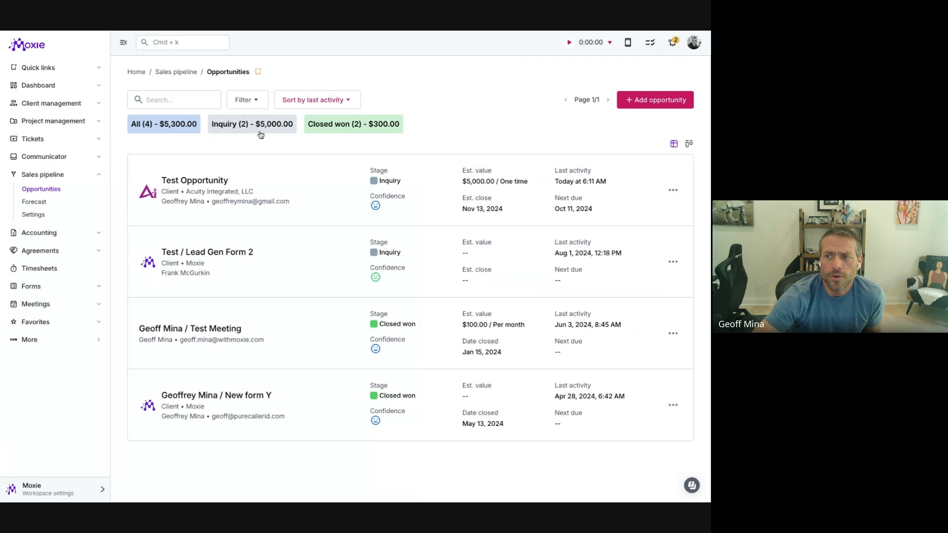
Step: Inspect the November 2024 point on the pipeline forecast and review the details of Test Opportunity
left_click(42, 206)
mouse_move(201, 147)
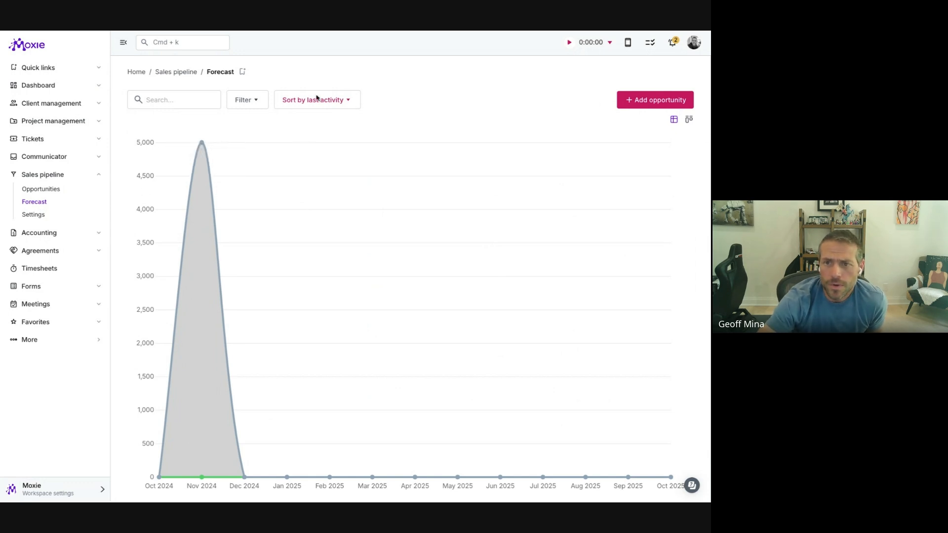
left_click(35, 190)
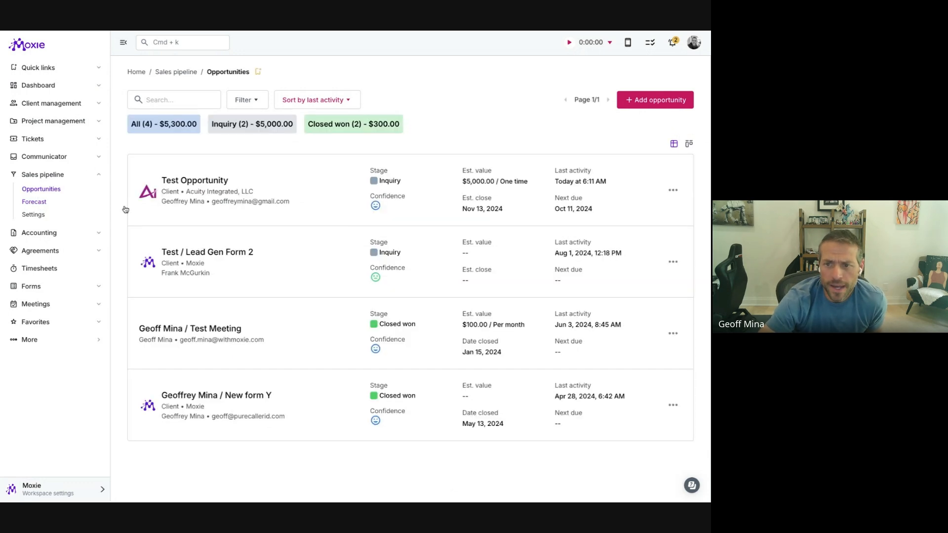
left_click(493, 185)
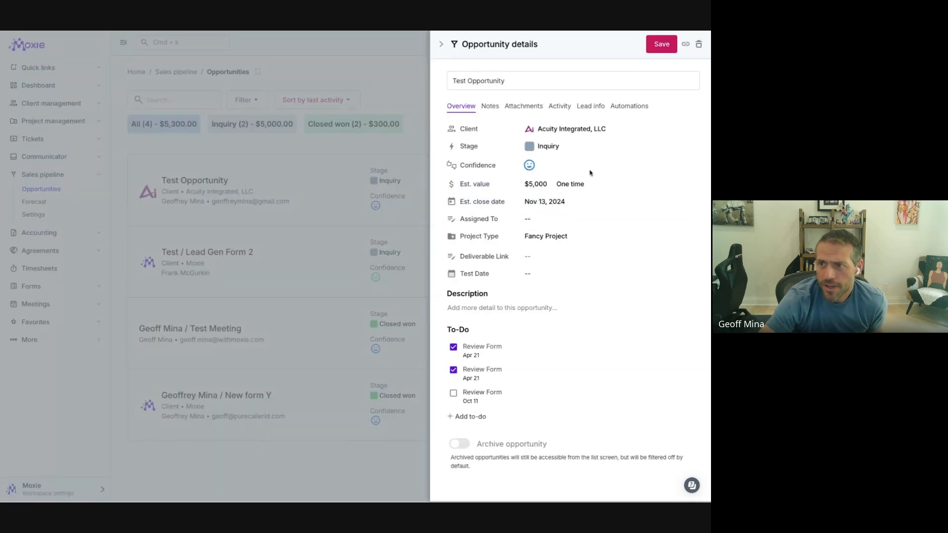
left_click(662, 44)
Step: Give the Test / Lead Gen Form 2 opportunity an estimated value of $5,000 and an estimated close date of Dec 12, 2024, and save it
left_click(344, 273)
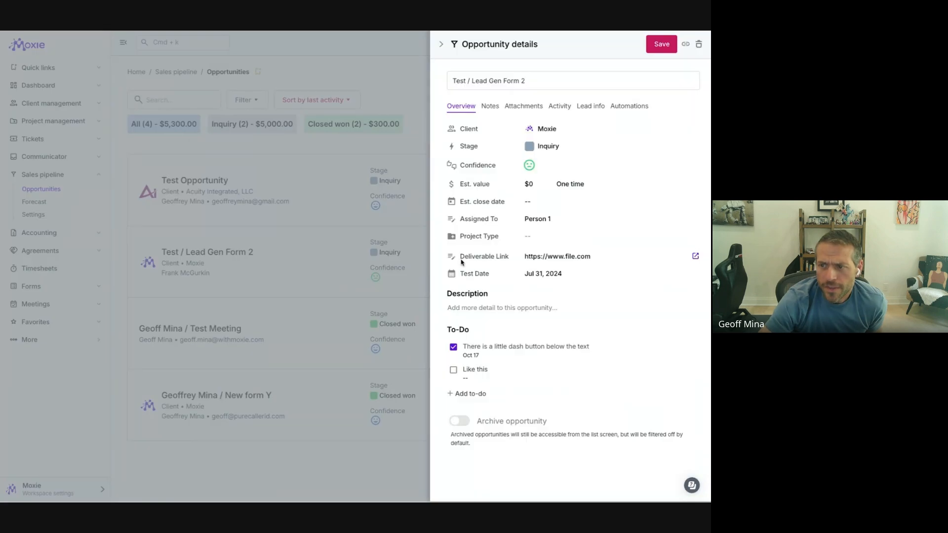
left_click(528, 185)
type("5000")
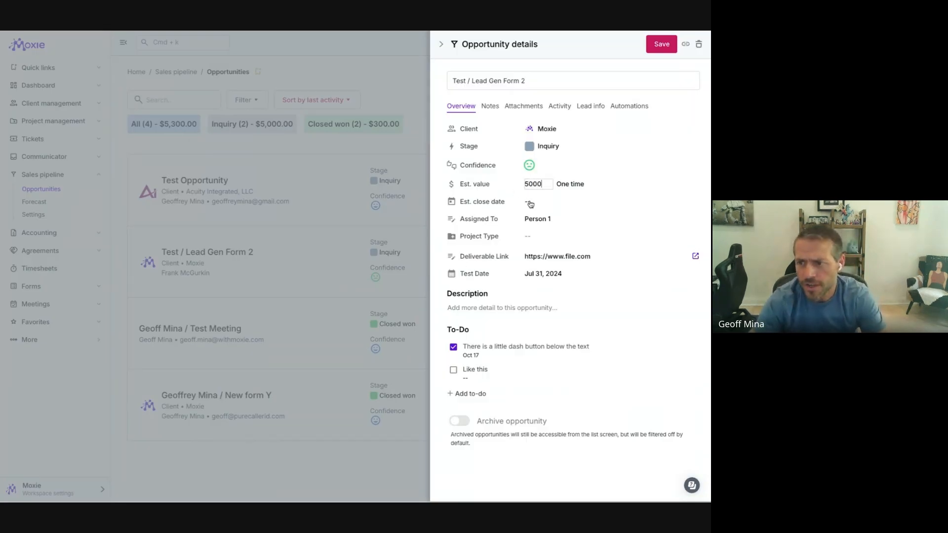
left_click(529, 203)
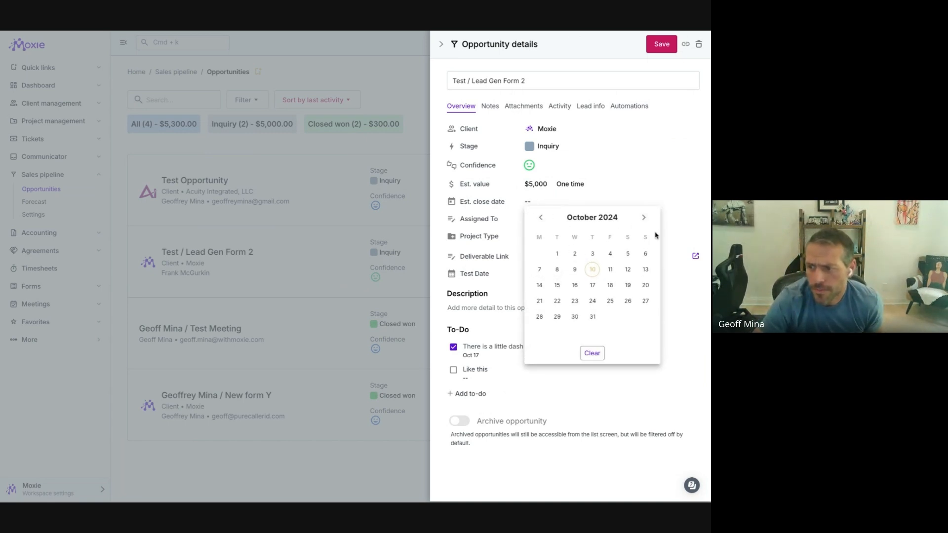
left_click(644, 218)
left_click(644, 219)
left_click(596, 288)
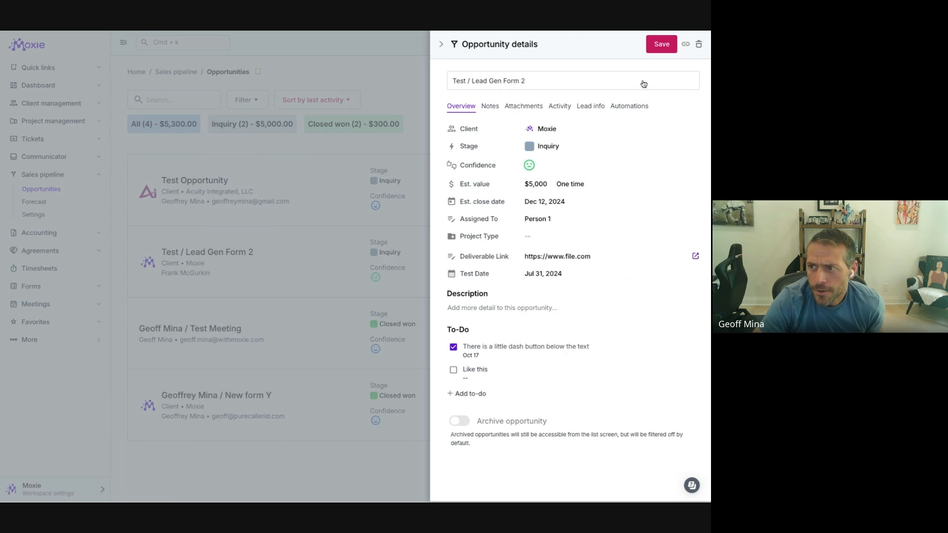
left_click(661, 43)
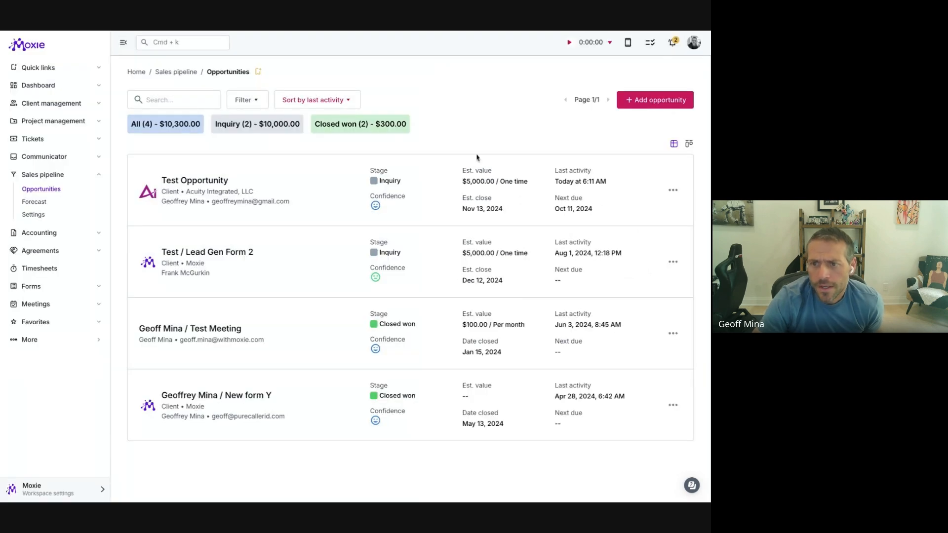
Step: Examine the forecast for November and December 2024 and the filter options available for it, including Confidence
left_click(34, 202)
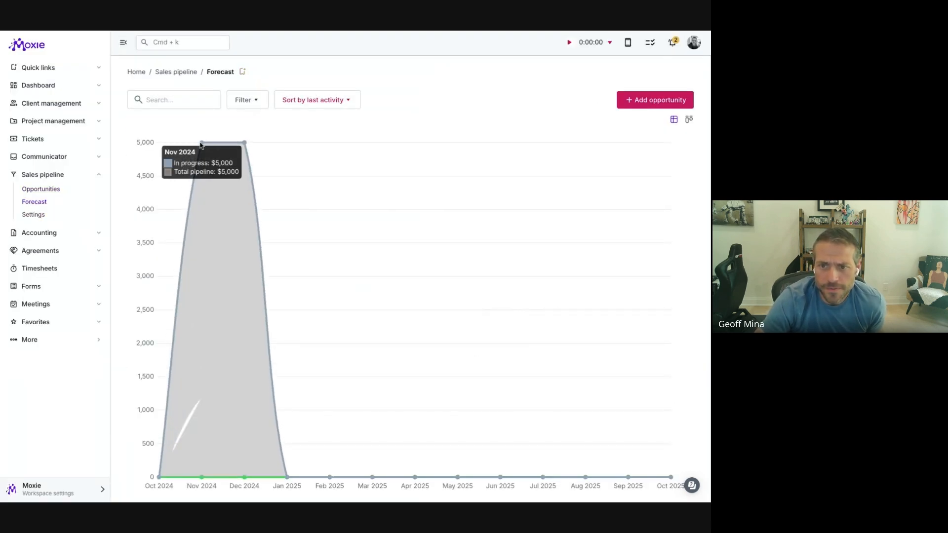
mouse_move(247, 145)
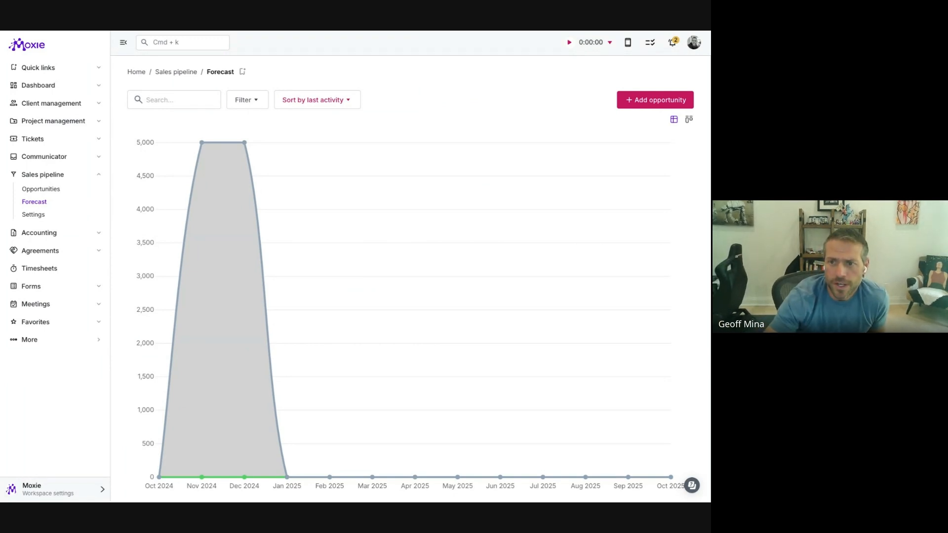
left_click(248, 99)
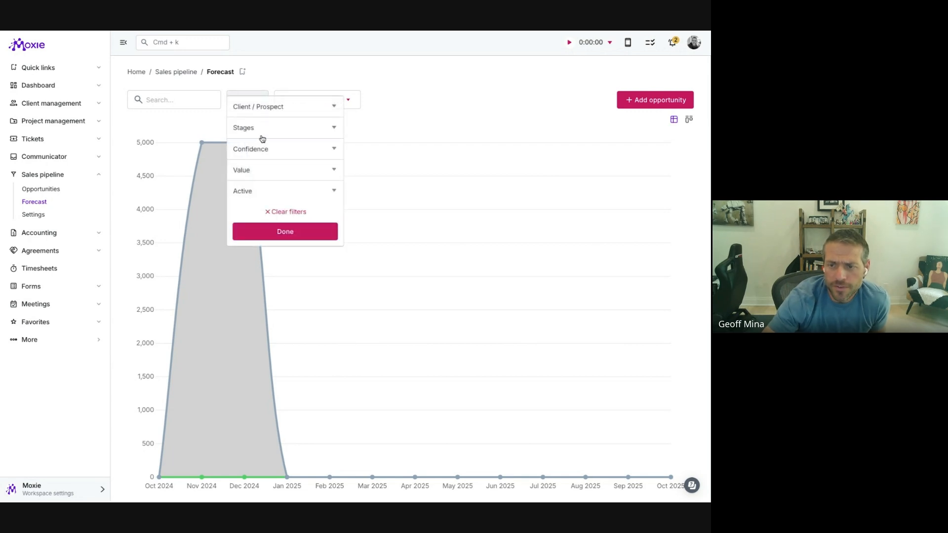
left_click(261, 151)
left_click(260, 151)
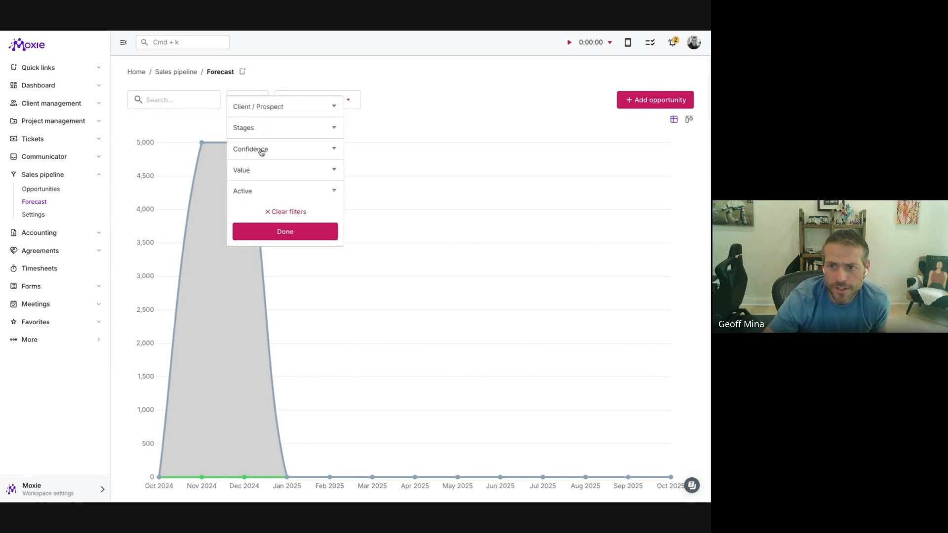
left_click(163, 101)
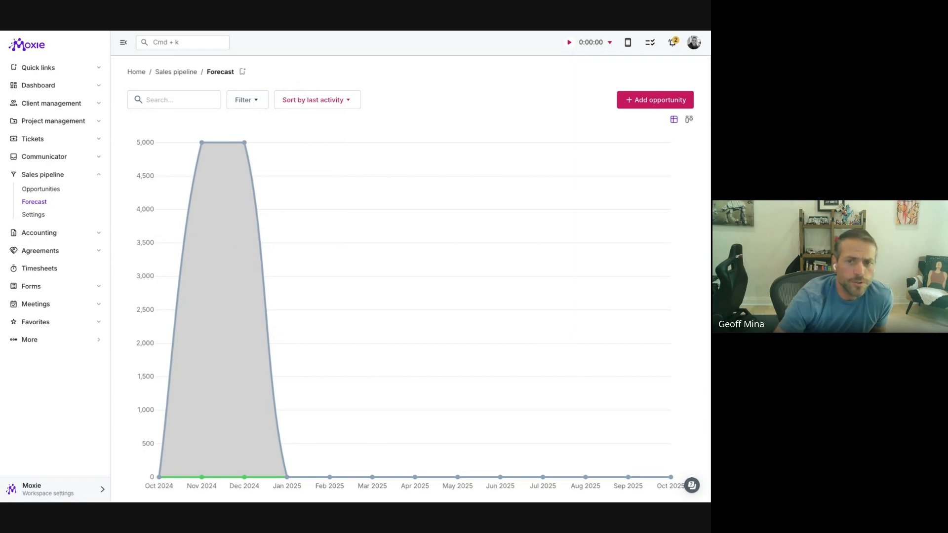
Step: Set the confidence of Test Opportunity to the orange frowning face and save it
left_click(43, 193)
left_click(318, 201)
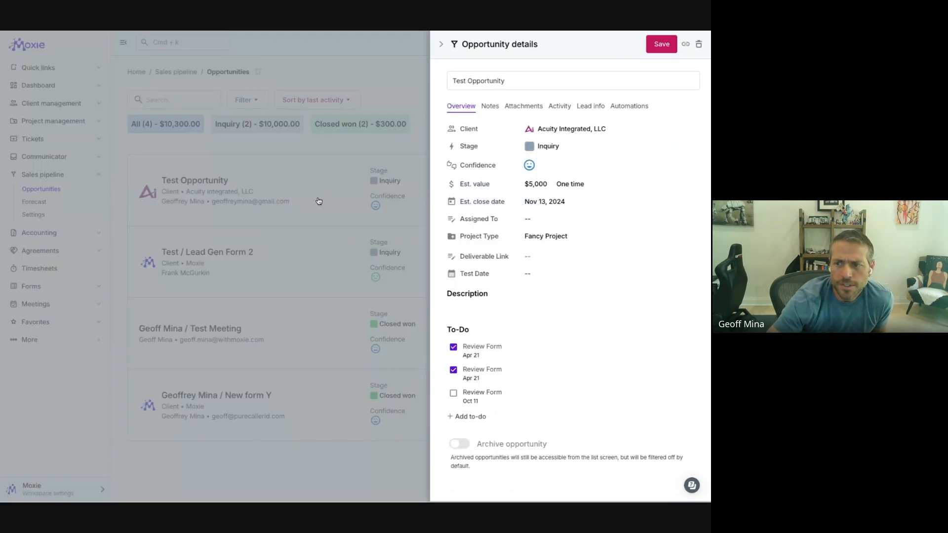
left_click(530, 165)
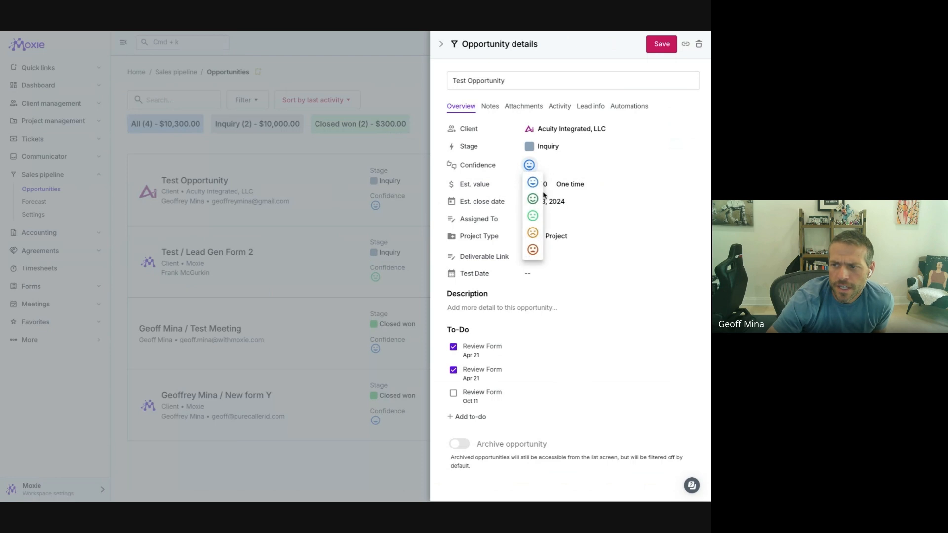
left_click(533, 235)
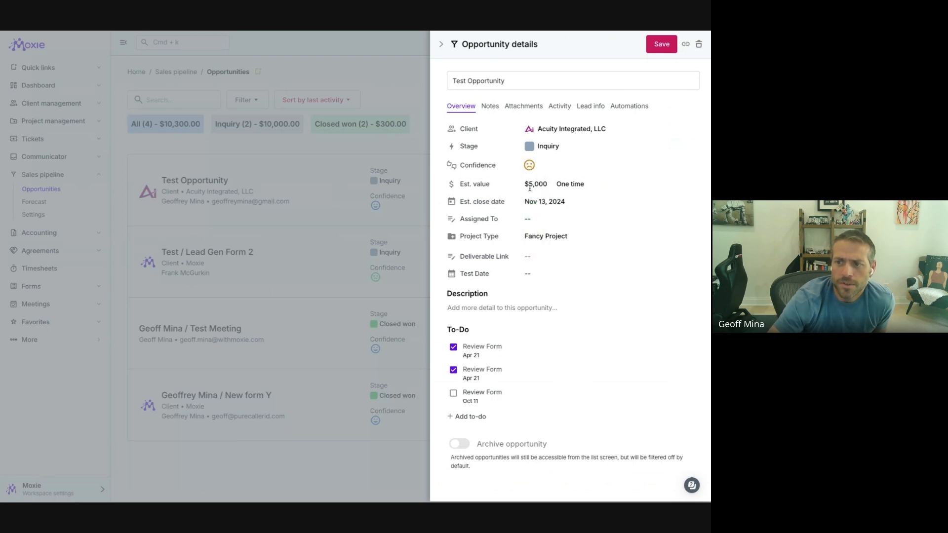
left_click(658, 52)
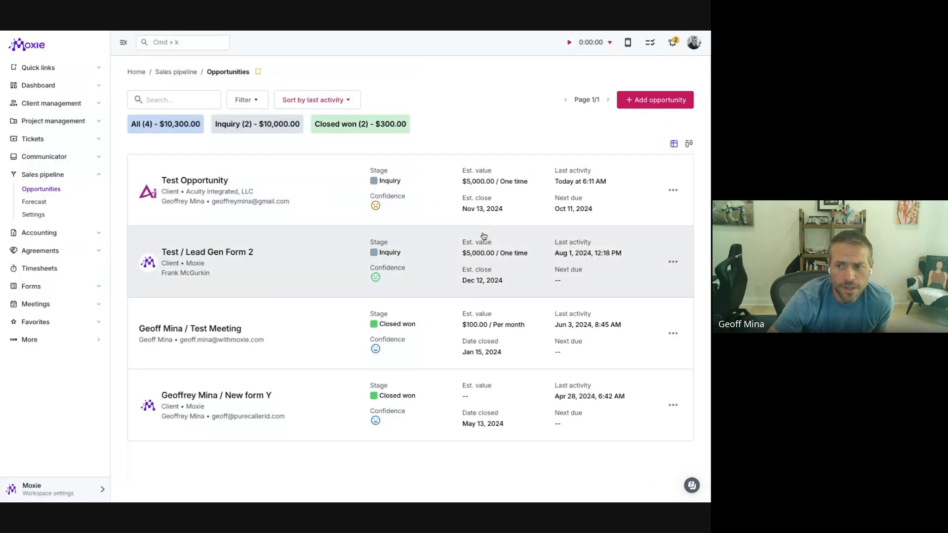
Step: Set the confidence of the Test / Lead Gen Form 2 opportunity to the blue smiling face and save it
left_click(403, 273)
left_click(530, 165)
left_click(532, 184)
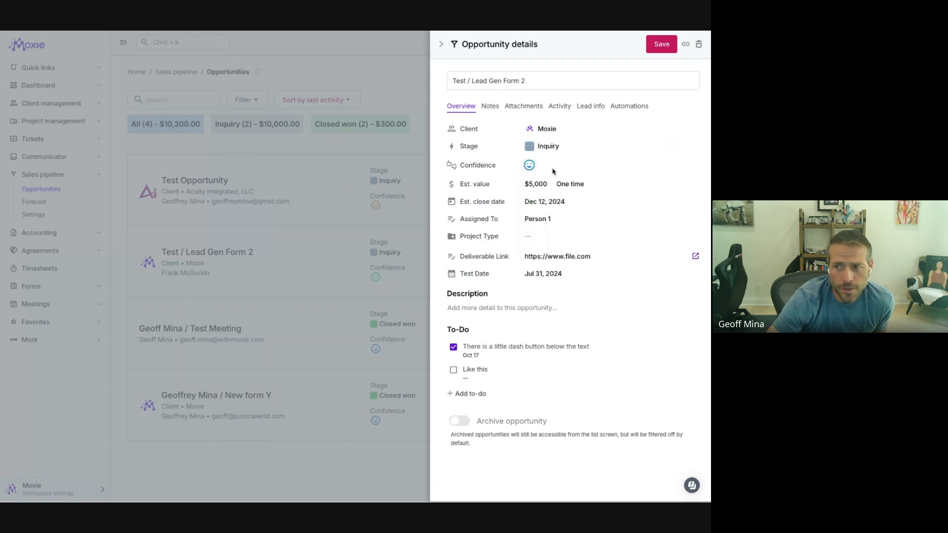
left_click(659, 45)
Step: Filter the forecast to confidence >= the light green neutral face, and review the filtered result in the forecast and opportunities list
left_click(33, 202)
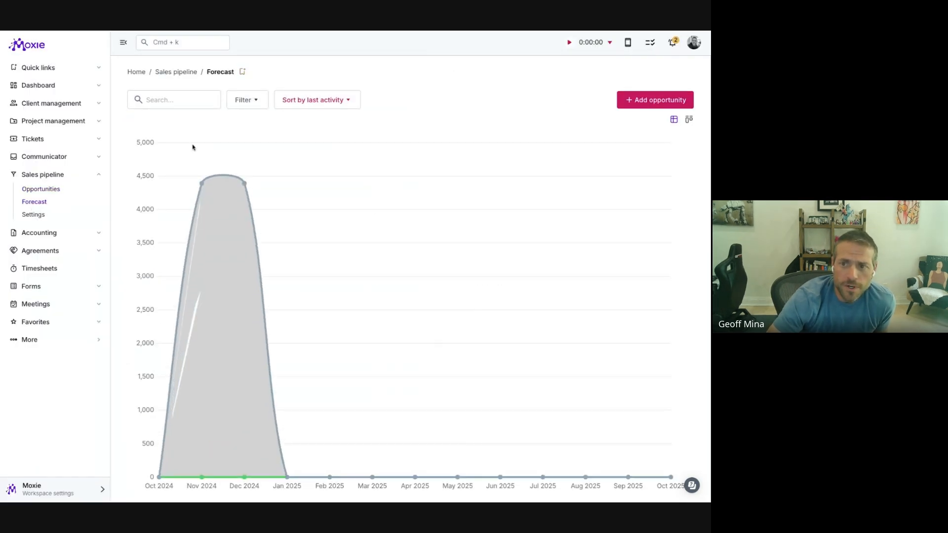
left_click(247, 100)
left_click(252, 149)
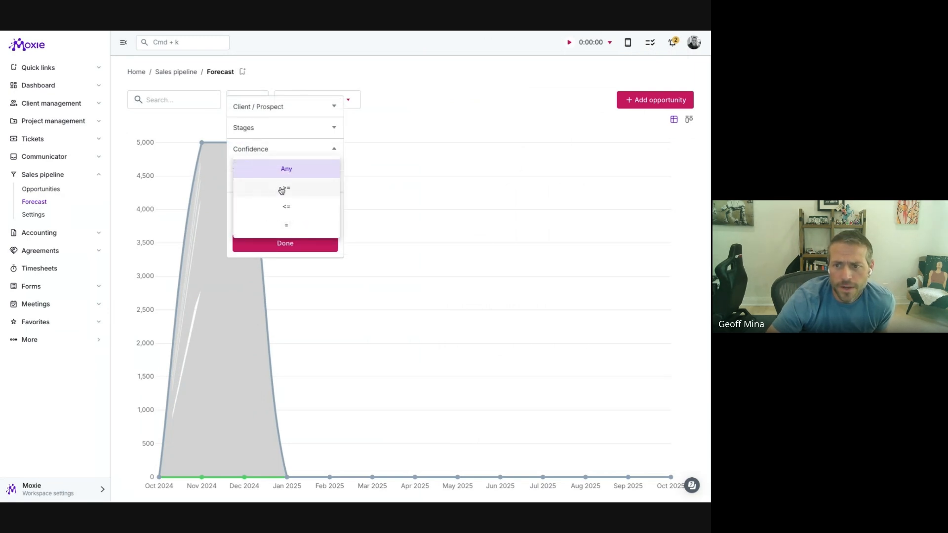
left_click(281, 188)
left_click(305, 161)
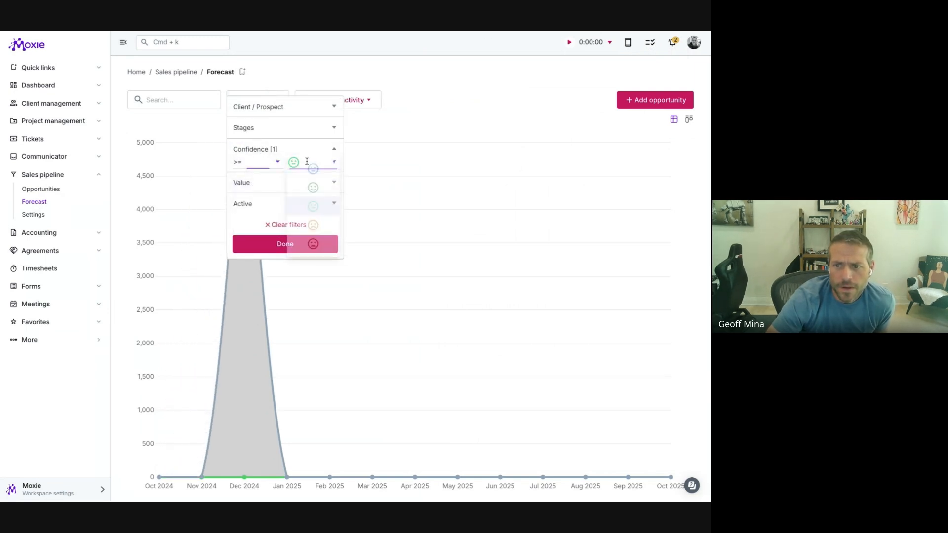
left_click(317, 207)
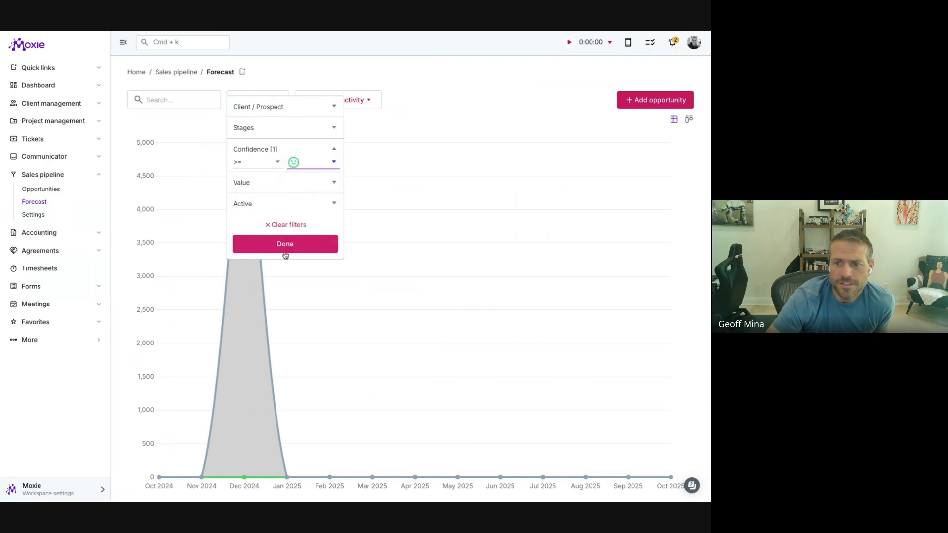
left_click(290, 248)
mouse_move(246, 144)
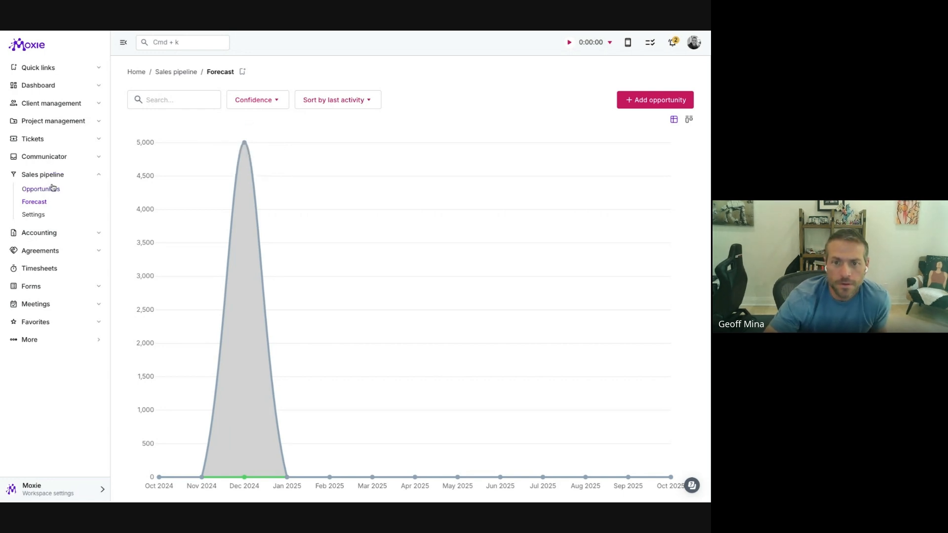
left_click(52, 188)
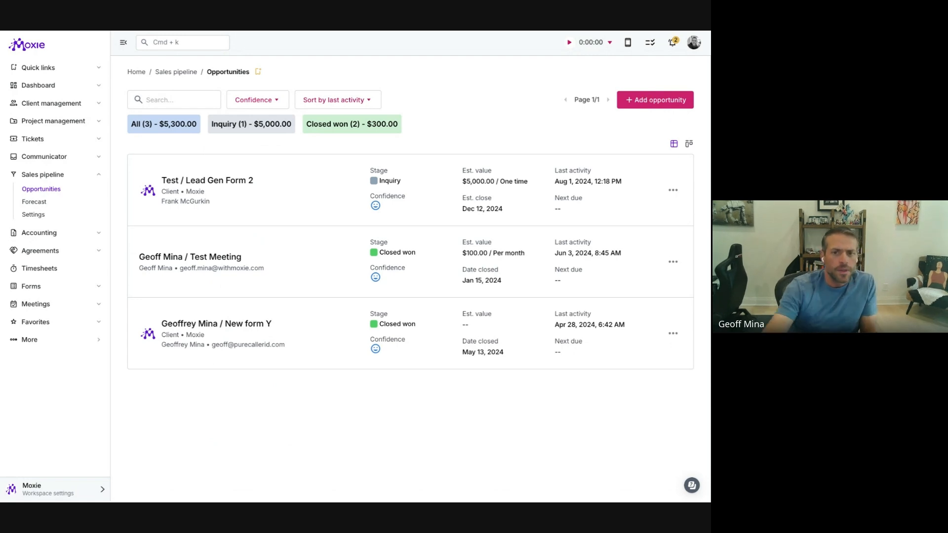
Step: Open the Agreement Data Capture form in the form builder and bring up its submission settings
left_click(44, 288)
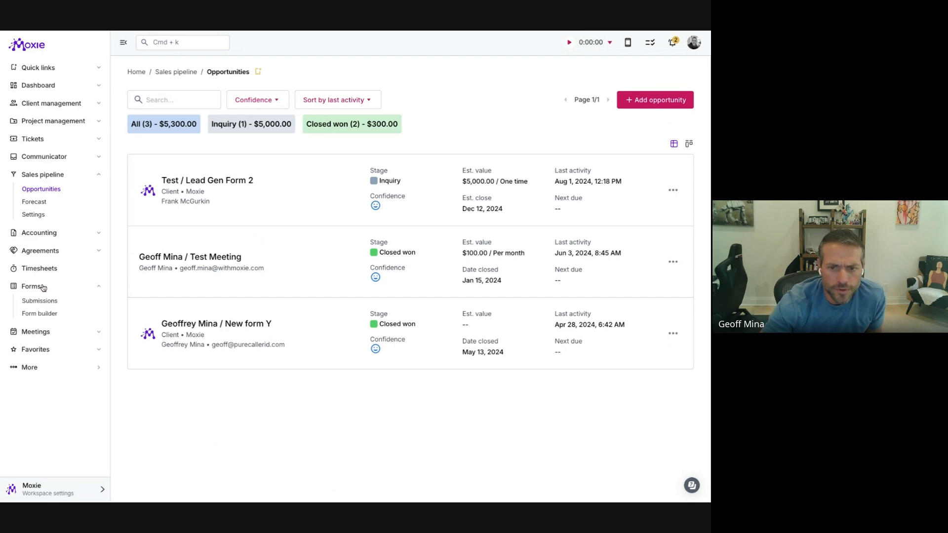
left_click(39, 315)
left_click(240, 177)
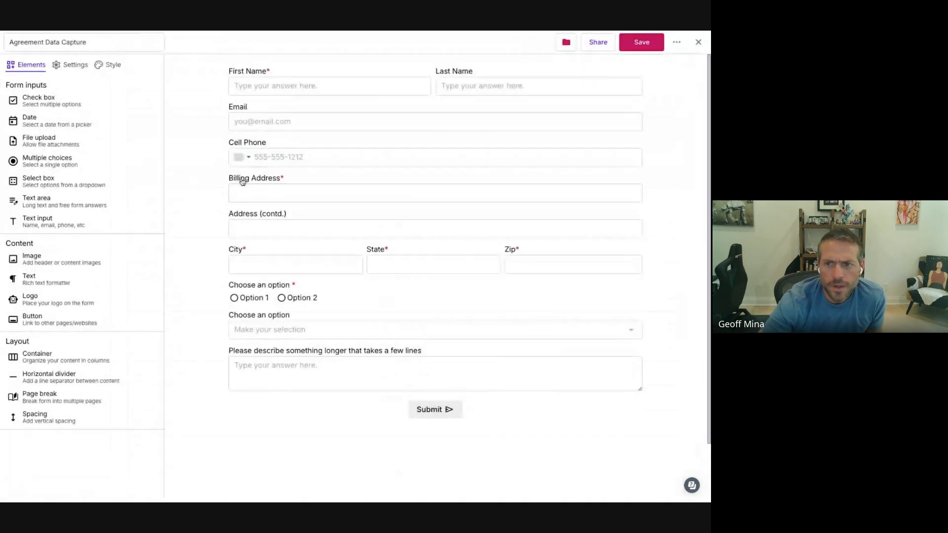
left_click(113, 64)
left_click(71, 65)
left_click(46, 111)
left_click(183, 114)
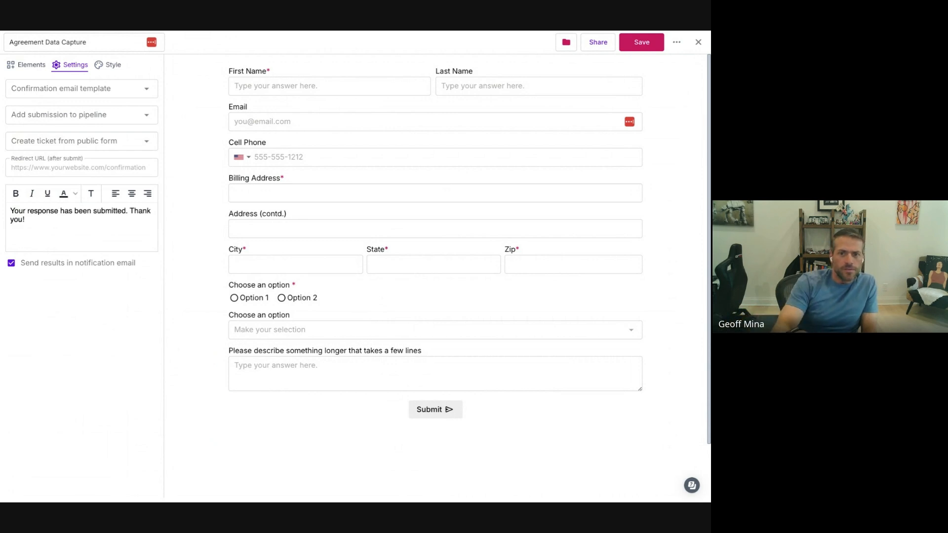
Step: Try adding the form's submissions to the pipeline as Inquiry, clear that choice and close the form without saving
left_click(94, 115)
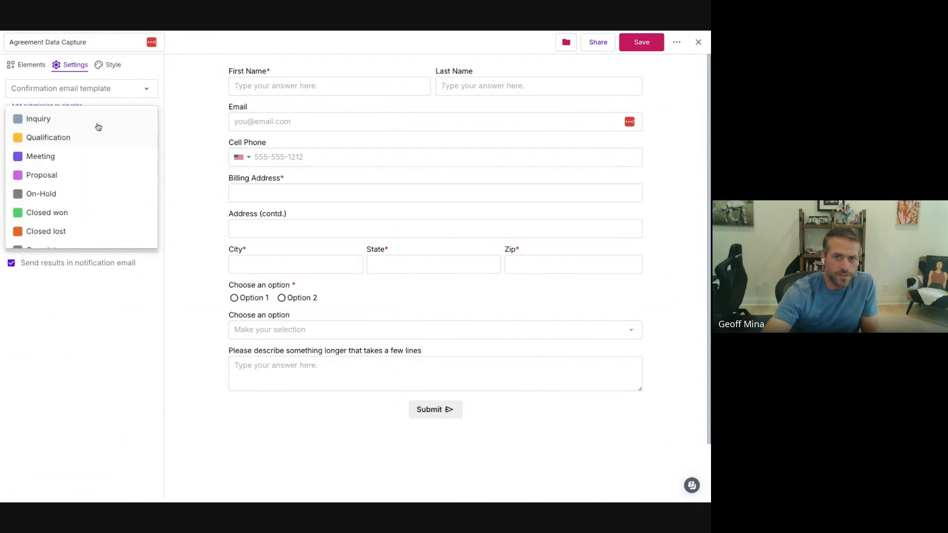
left_click(94, 121)
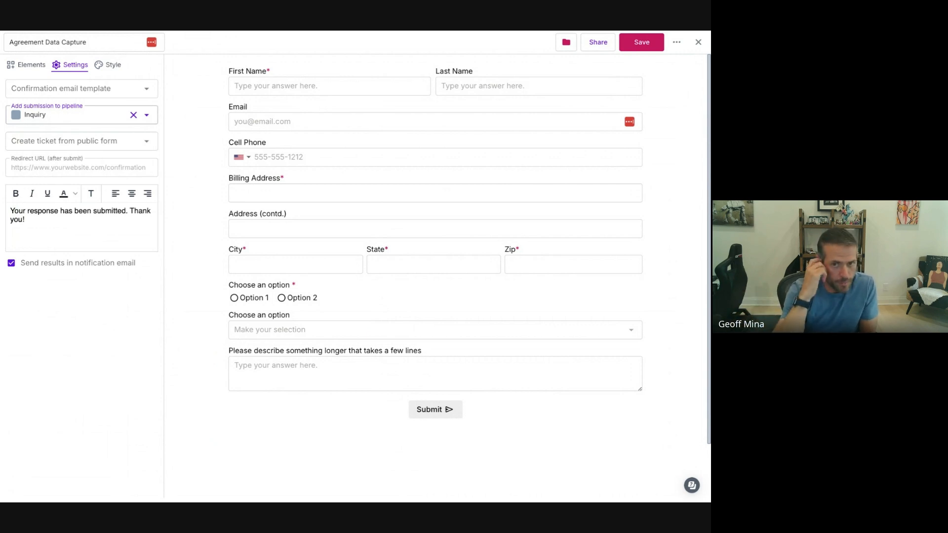
left_click(133, 115)
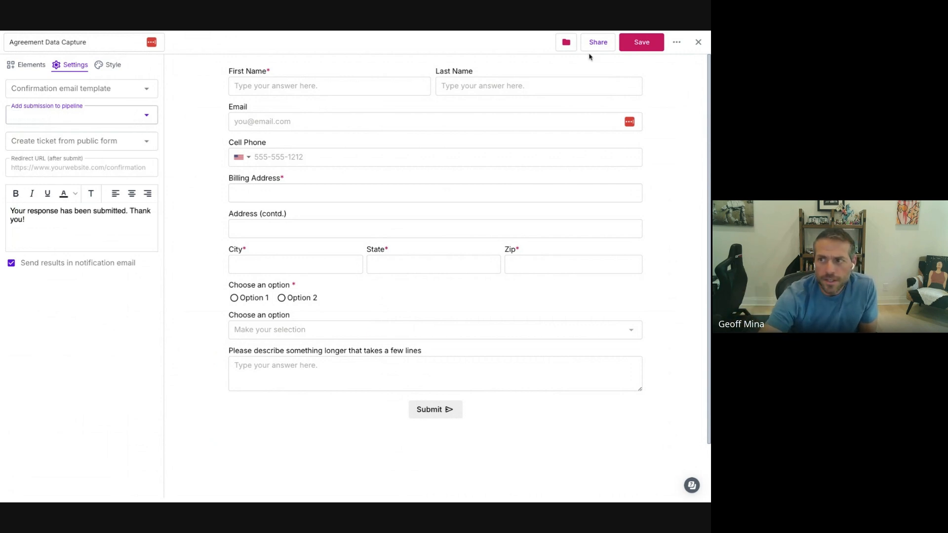
left_click(698, 42)
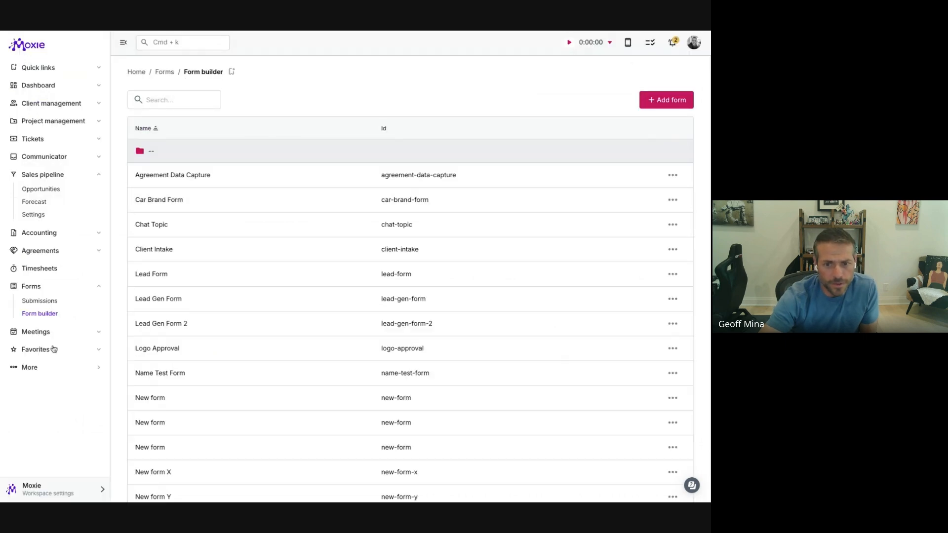
Step: Try setting the 30 minute meeting scheduler to add meetings to the pipeline as Inquiry, and close it without saving
left_click(44, 331)
left_click(52, 362)
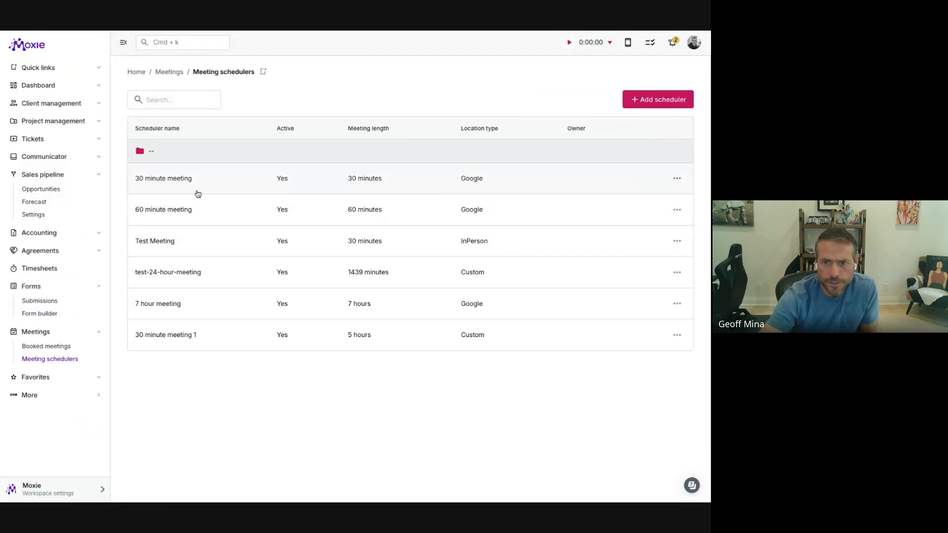
left_click(196, 193)
left_click(58, 127)
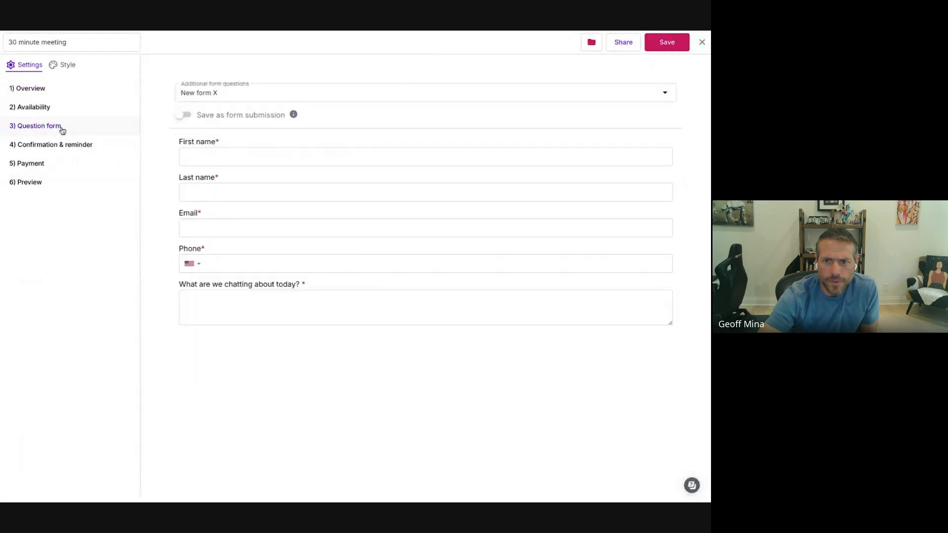
left_click(35, 90)
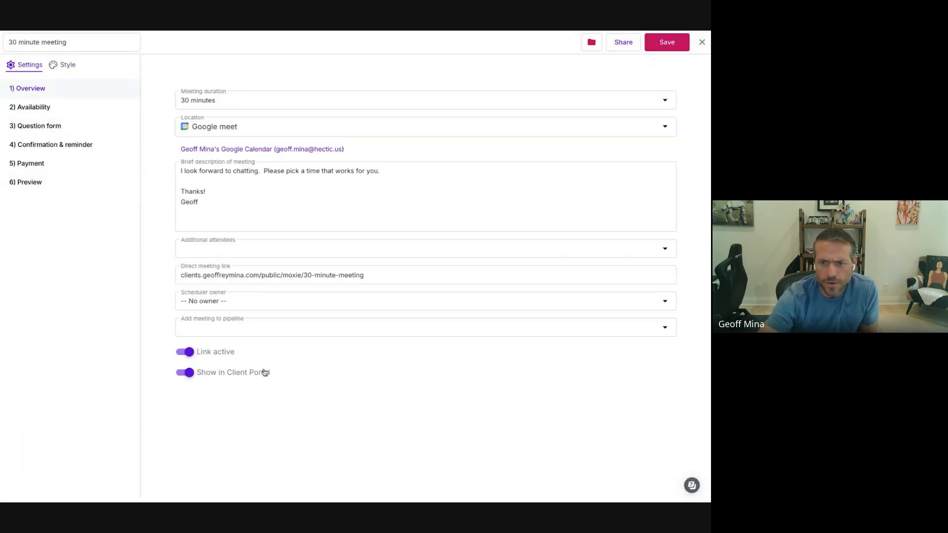
left_click(250, 328)
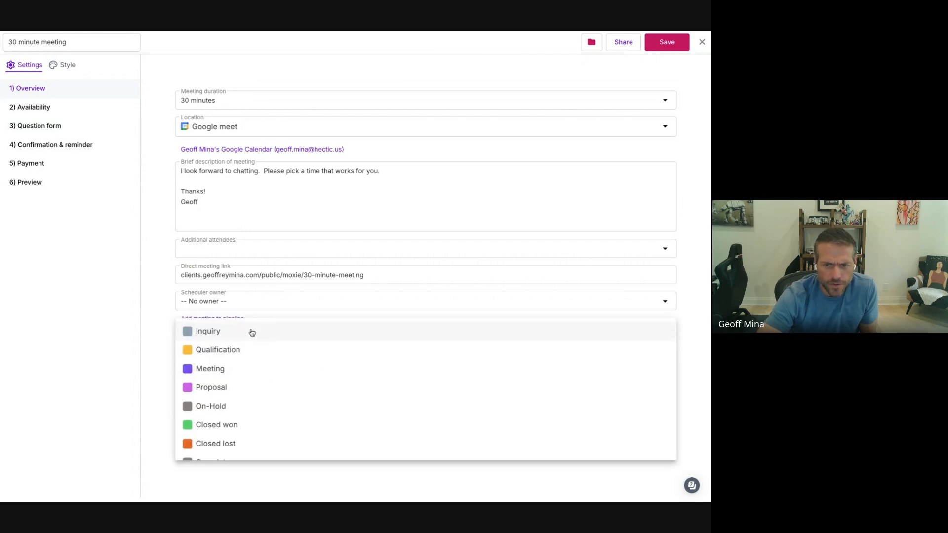
left_click(250, 330)
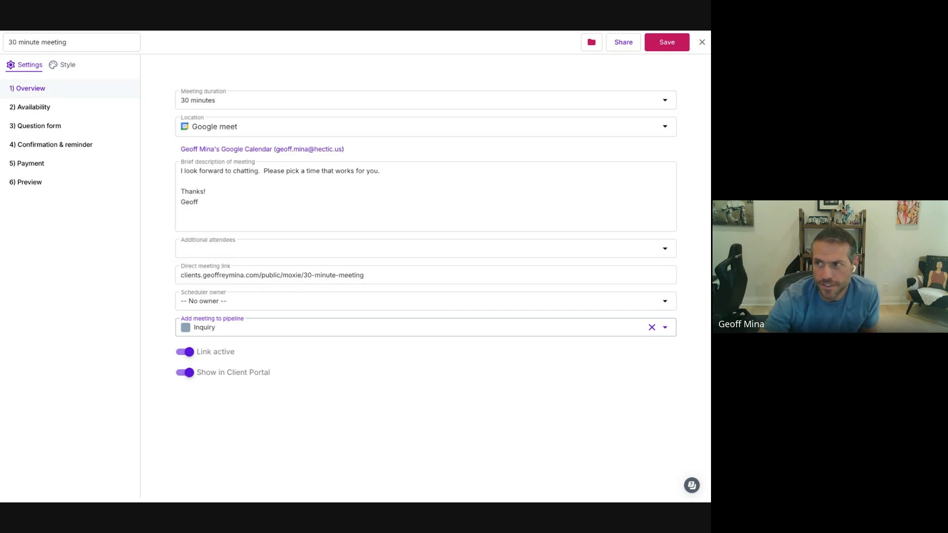
left_click(701, 42)
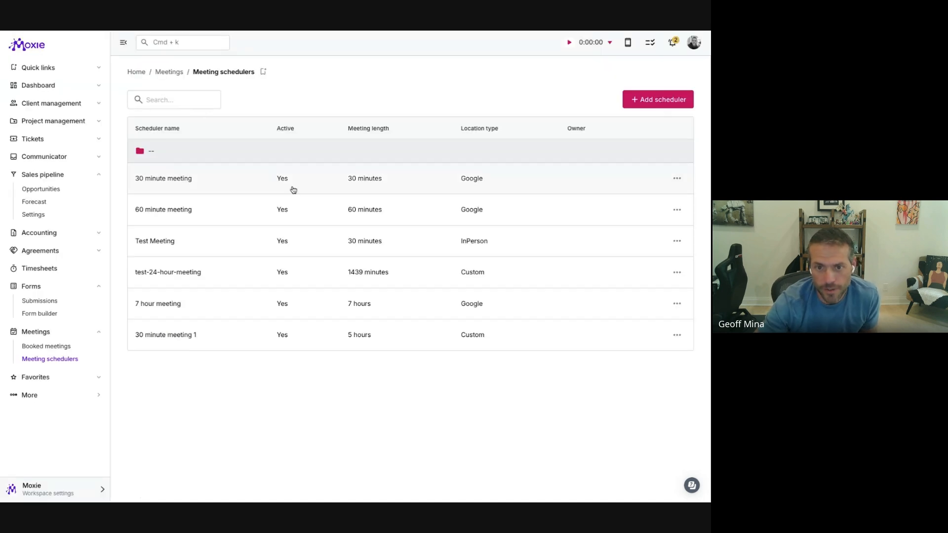
Step: Mark the to-do "There is a little dash button below the text" on Test / Lead Gen Form 2 as incomplete and save the opportunity
left_click(42, 333)
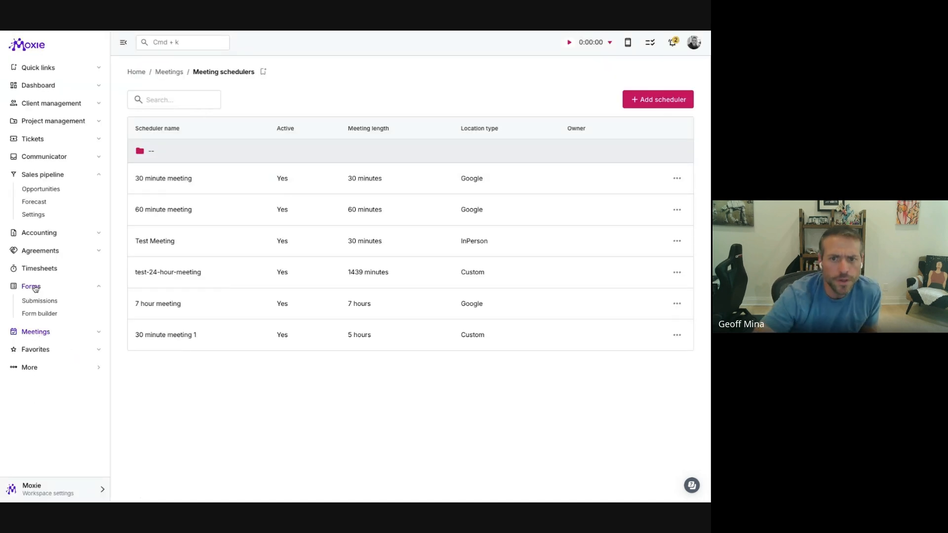
left_click(32, 287)
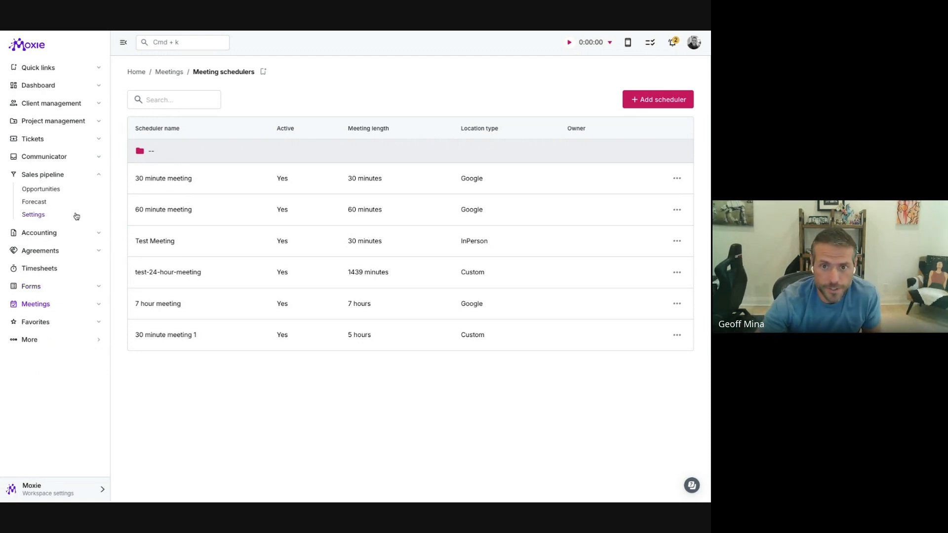
left_click(42, 189)
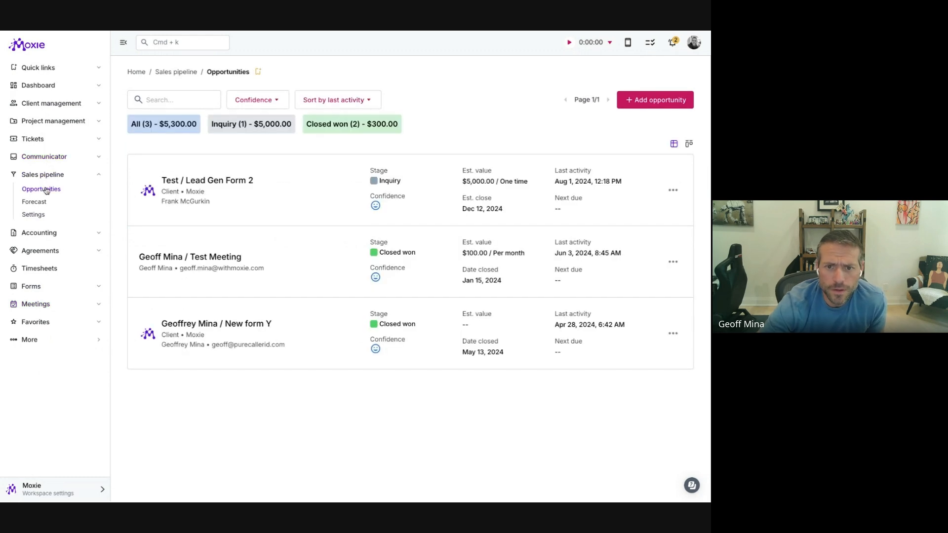
left_click(283, 184)
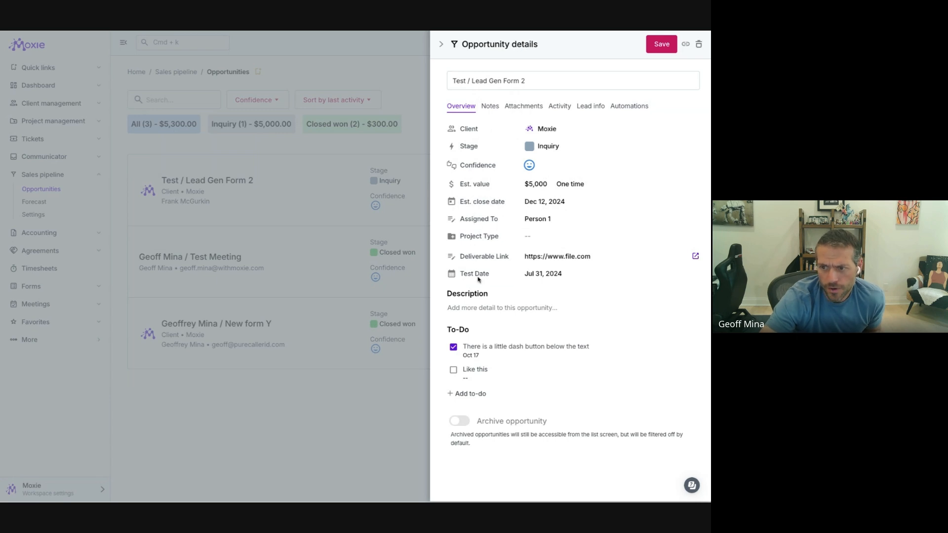
left_click(528, 236)
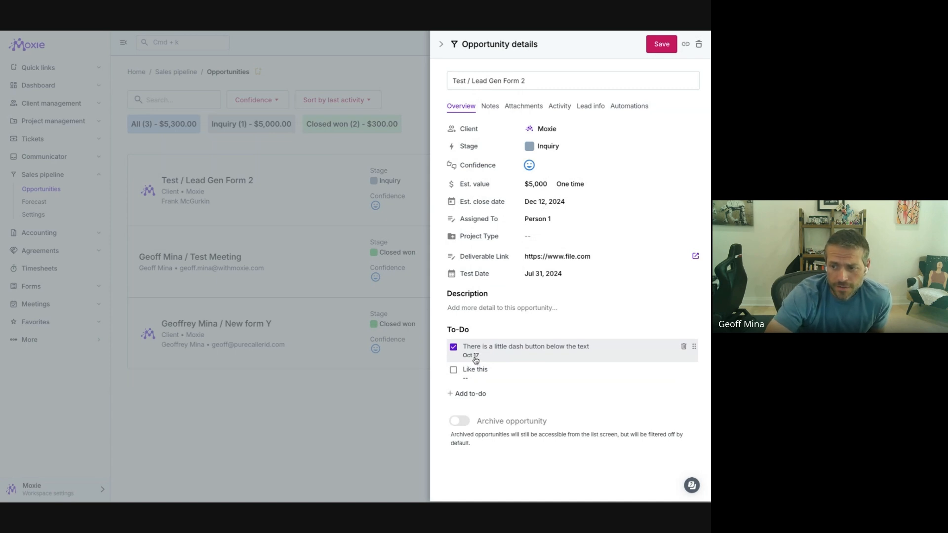
left_click(453, 347)
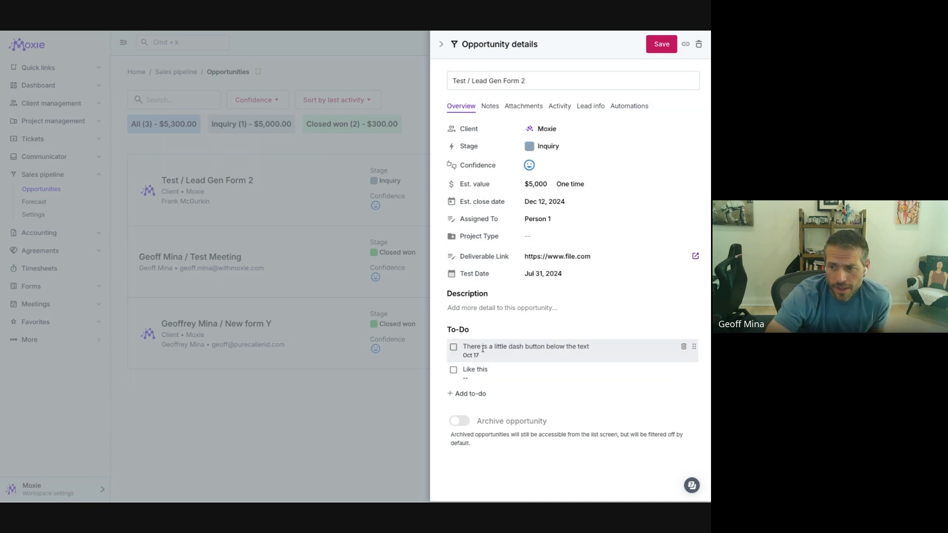
left_click(661, 45)
Step: Review the opportunity to-dos on the Focus dashboard and check the details of Test Opportunity from its Review Form entry
left_click(49, 86)
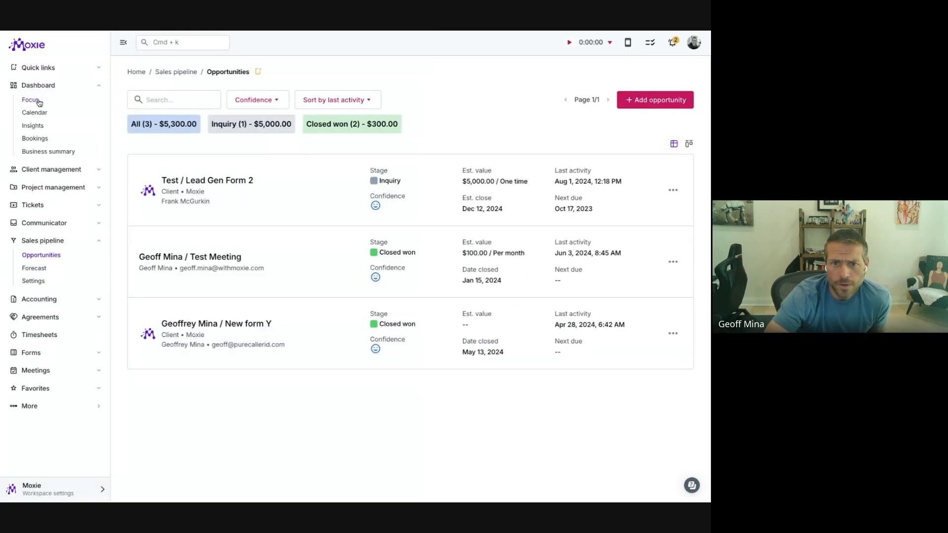
left_click(31, 100)
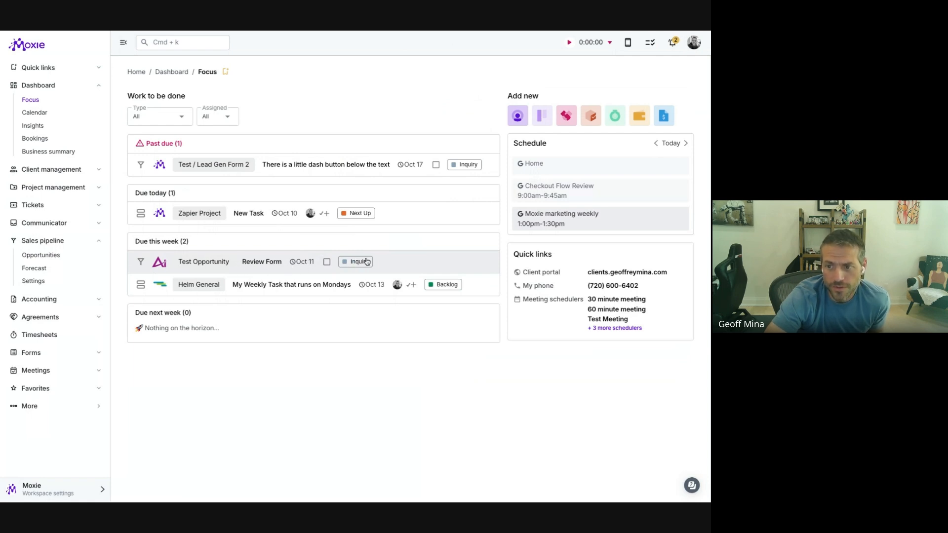
left_click(387, 263)
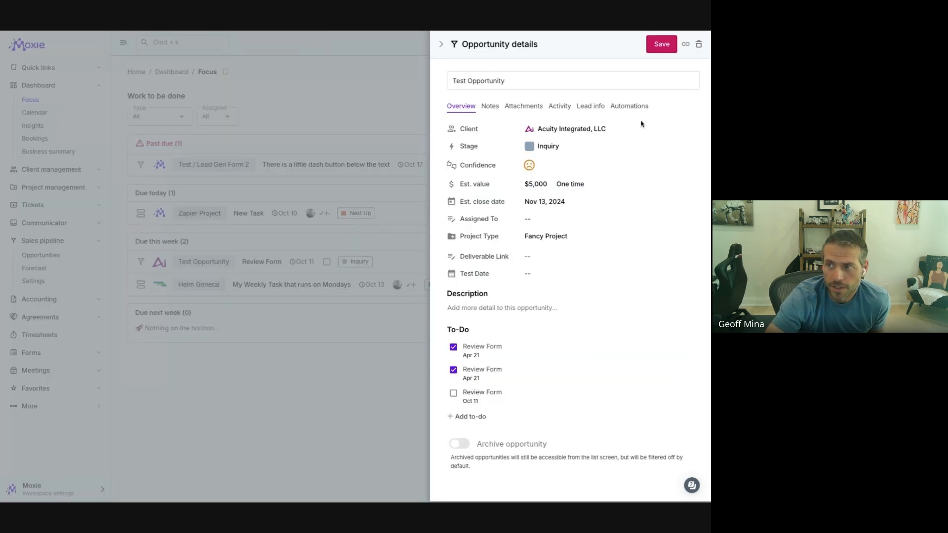
left_click(659, 51)
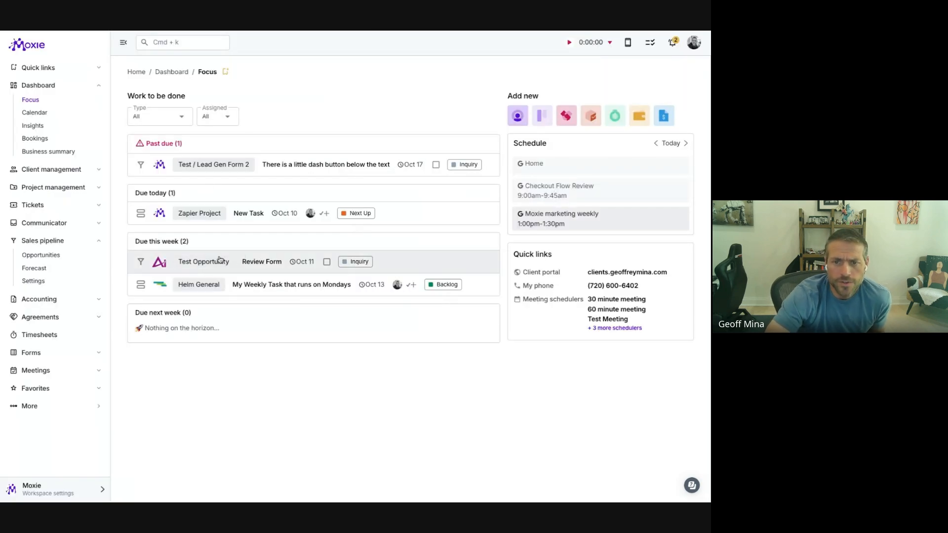
Step: Open the Test / Lead Gen Form 2 opportunity and review its notes, attachments, lead info and activity
left_click(49, 256)
left_click(284, 211)
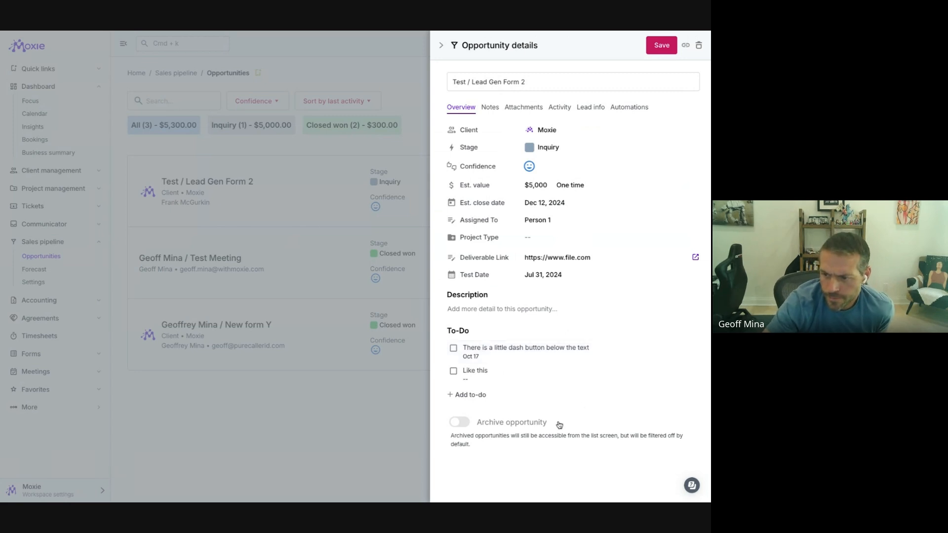
left_click(492, 107)
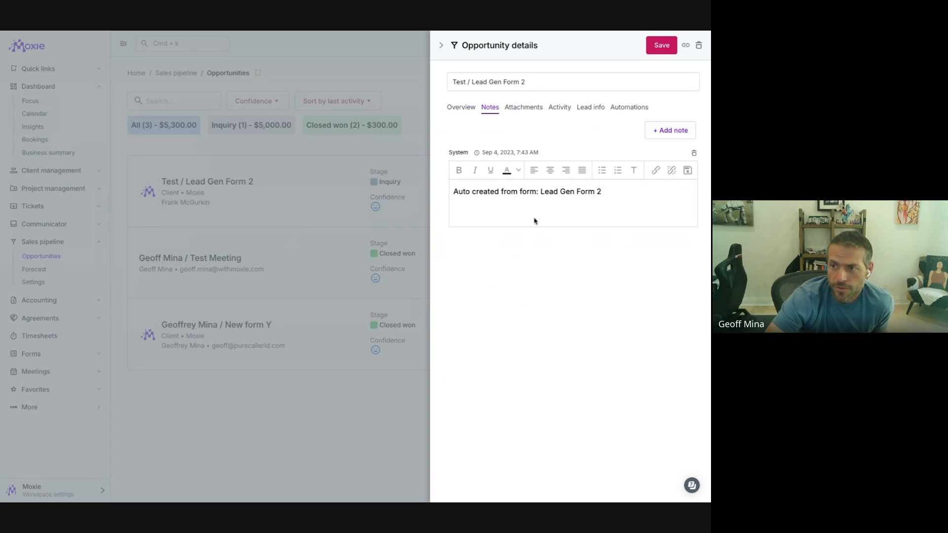
left_click(532, 112)
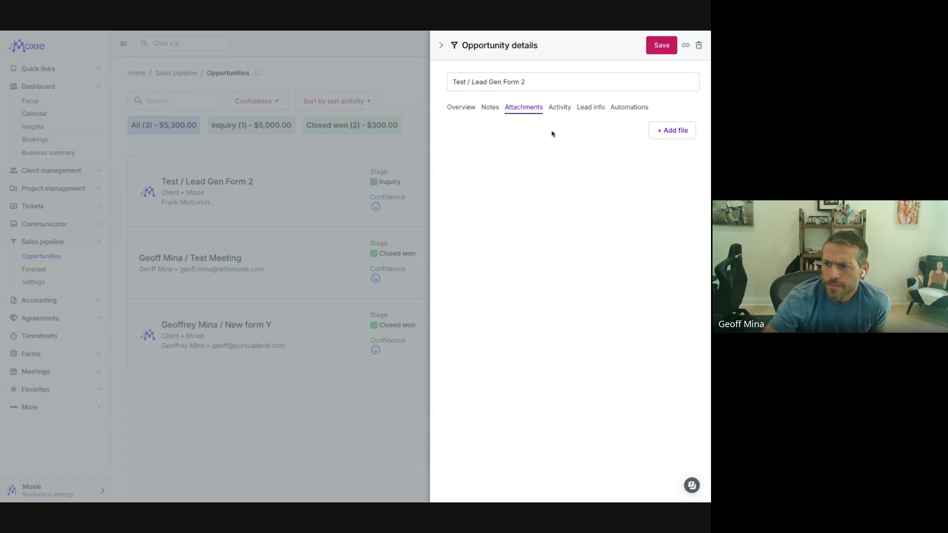
left_click(590, 107)
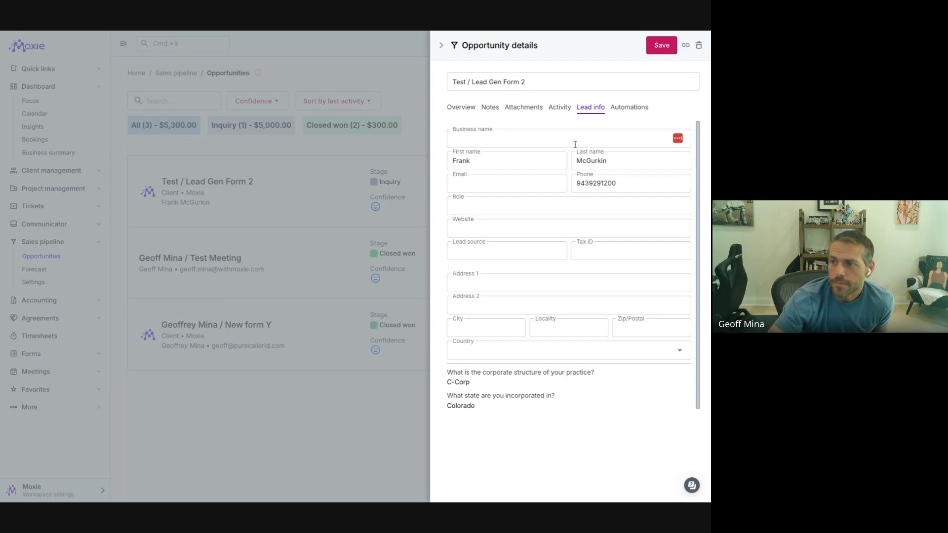
left_click(561, 110)
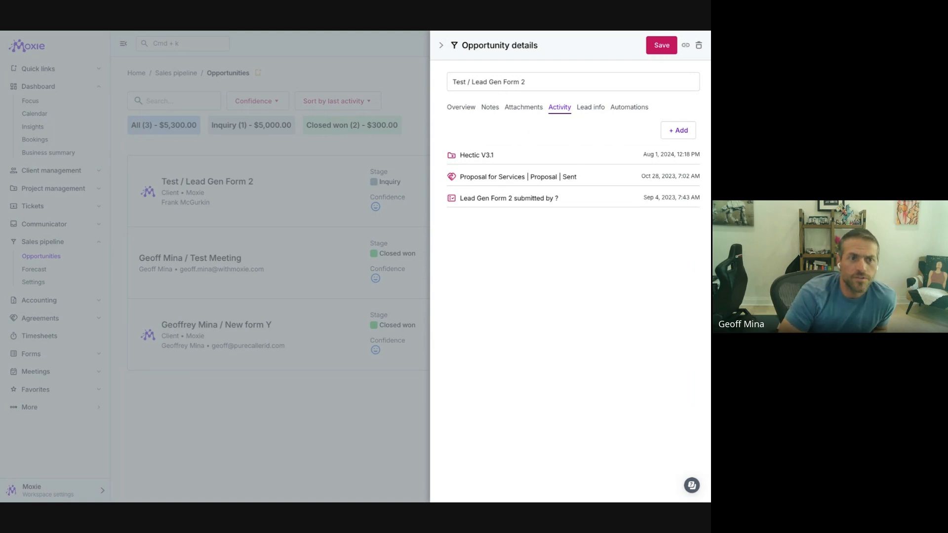
Step: Check which activities can be added to the opportunity, view its shareable meeting links, and close the opportunity without adding anything
left_click(678, 131)
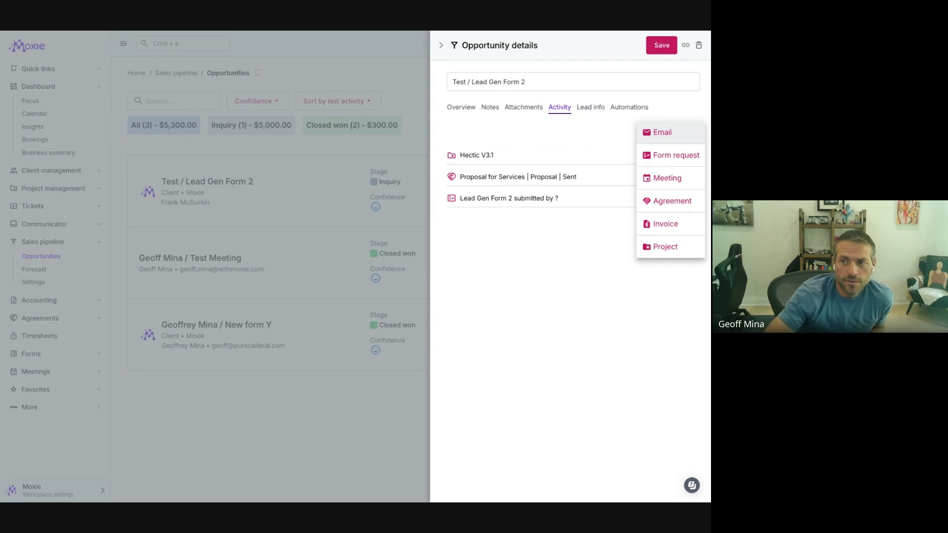
left_click(515, 277)
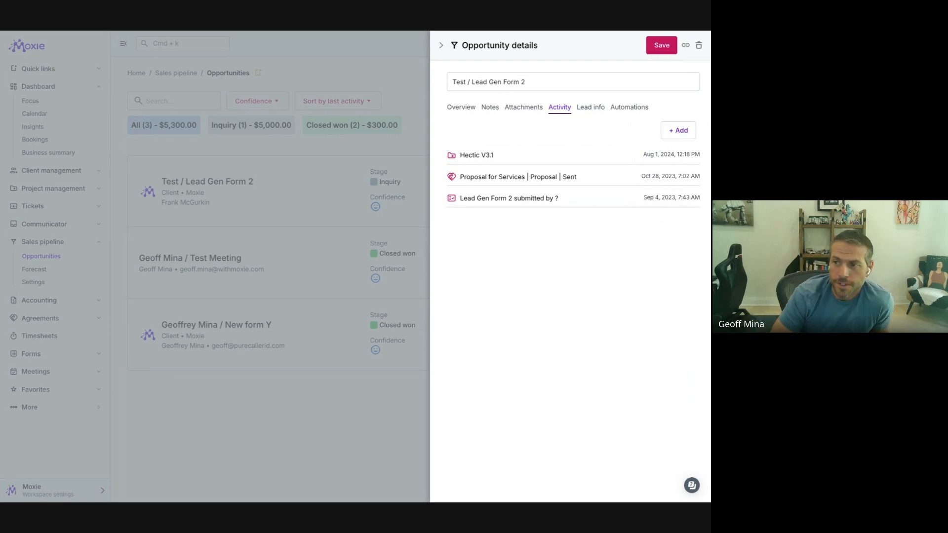
left_click(677, 135)
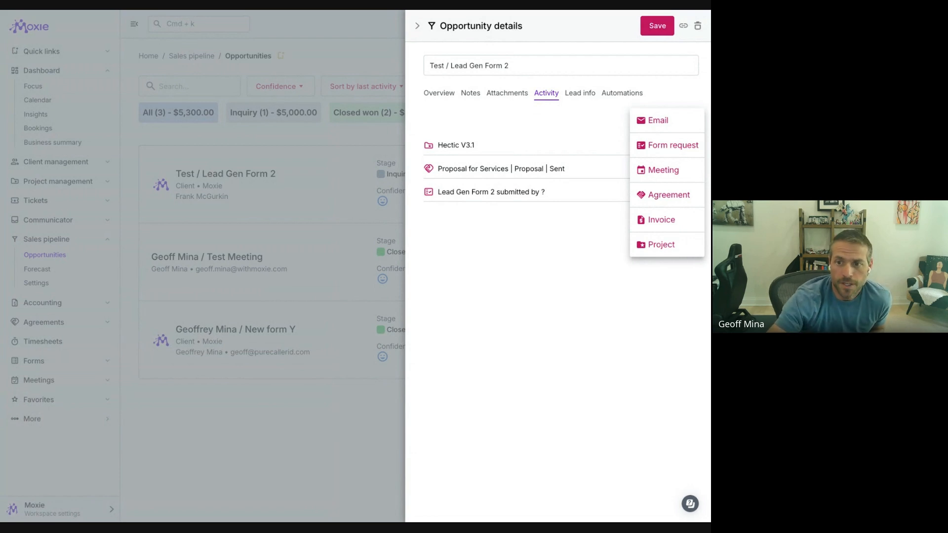
left_click(657, 177)
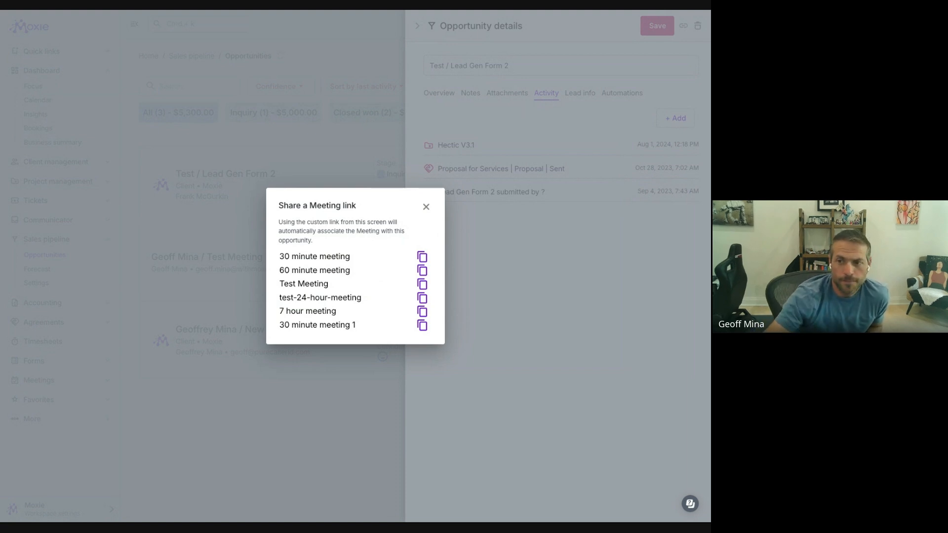
left_click(426, 206)
left_click(683, 119)
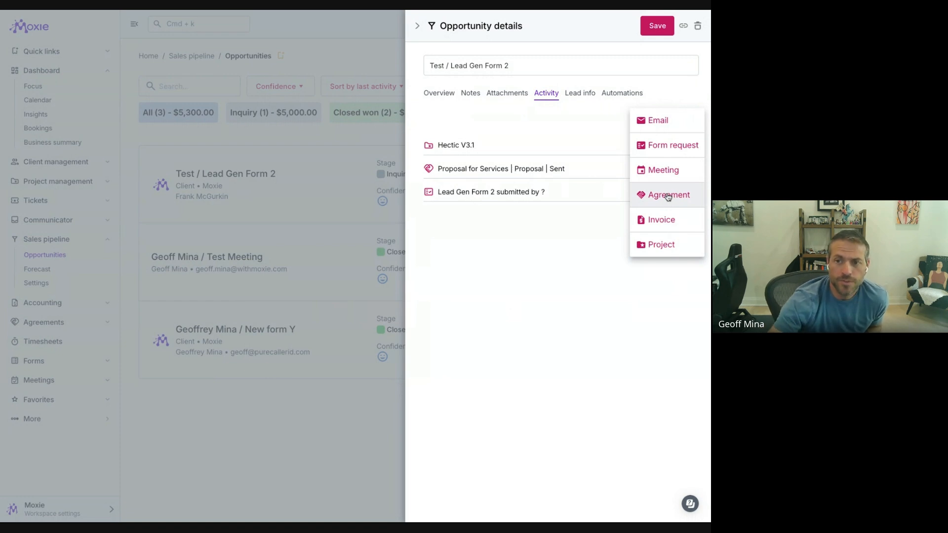
left_click(349, 57)
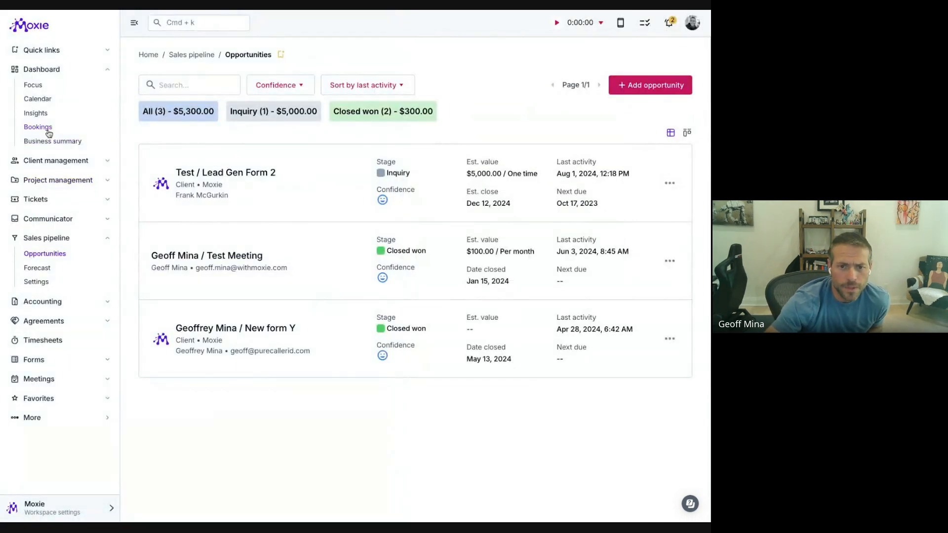
Step: Open the Oct 8, 2024 draft agreement with Test Client, view its pipeline opportunity link selector, and close the agreement without linking it
left_click(44, 303)
left_click(43, 303)
left_click(42, 322)
left_click(45, 336)
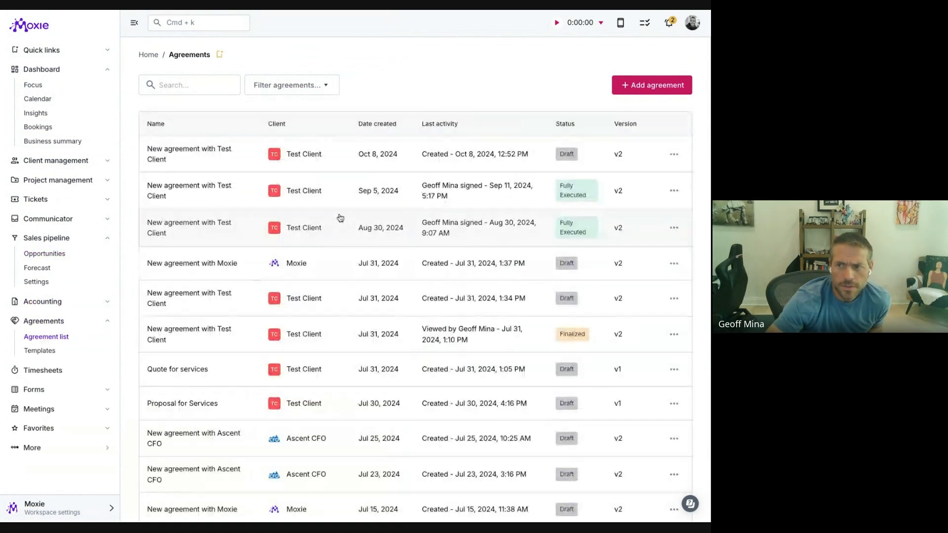
left_click(404, 162)
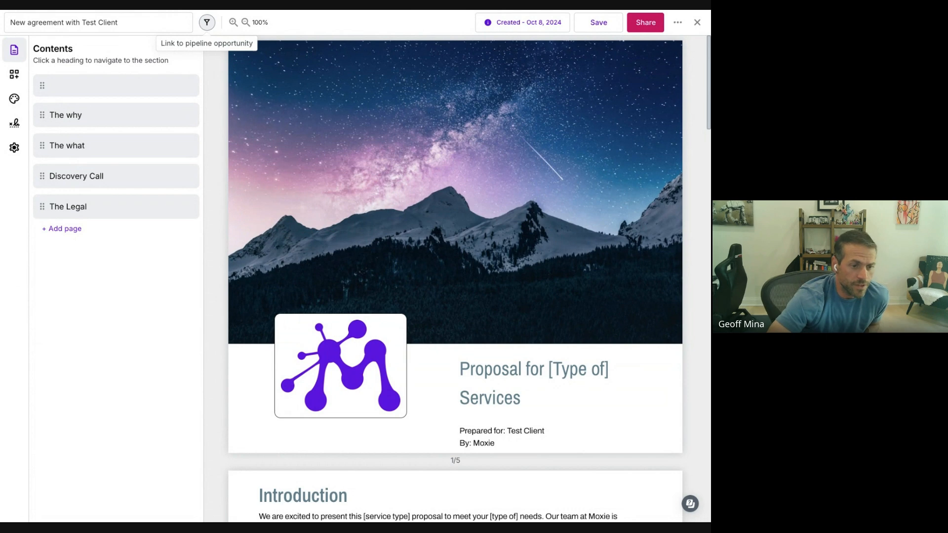
left_click(250, 40)
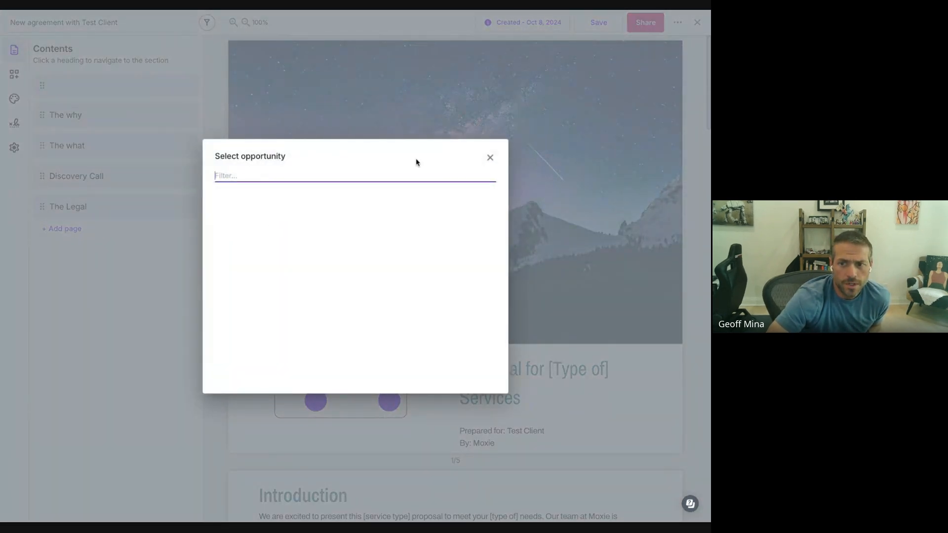
left_click(490, 157)
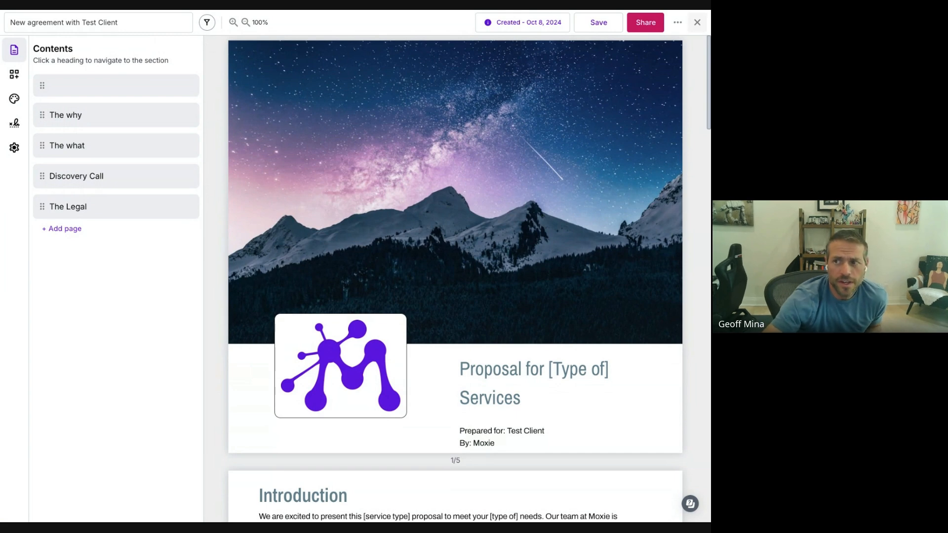
left_click(698, 23)
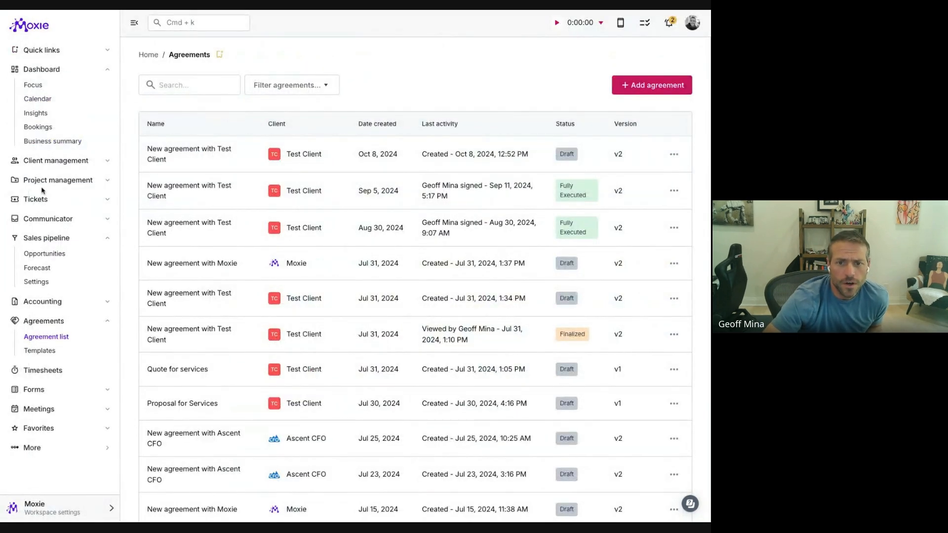
Step: Reopen the Test / Lead Gen Form 2 opportunity and check the opportunity link on its Hectic V3.1 project from the activity list
left_click(43, 240)
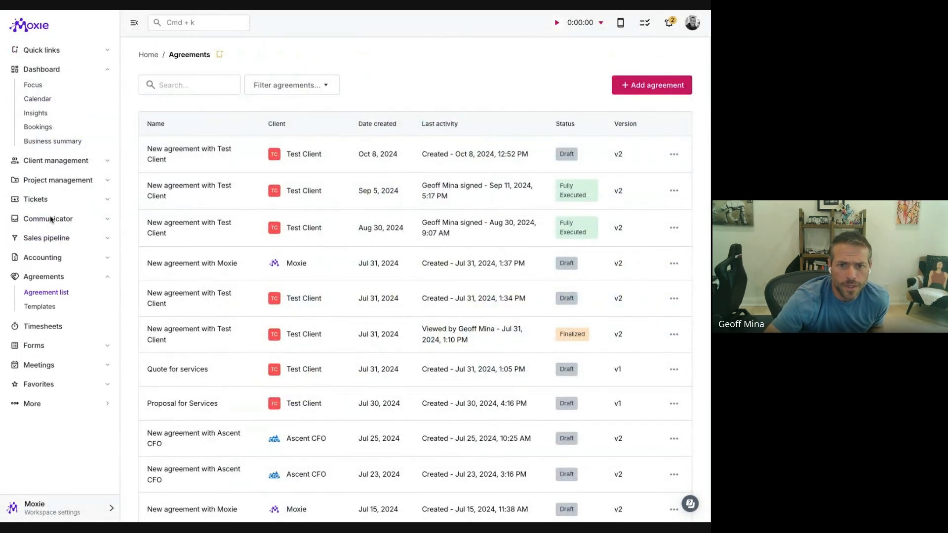
left_click(50, 240)
left_click(45, 254)
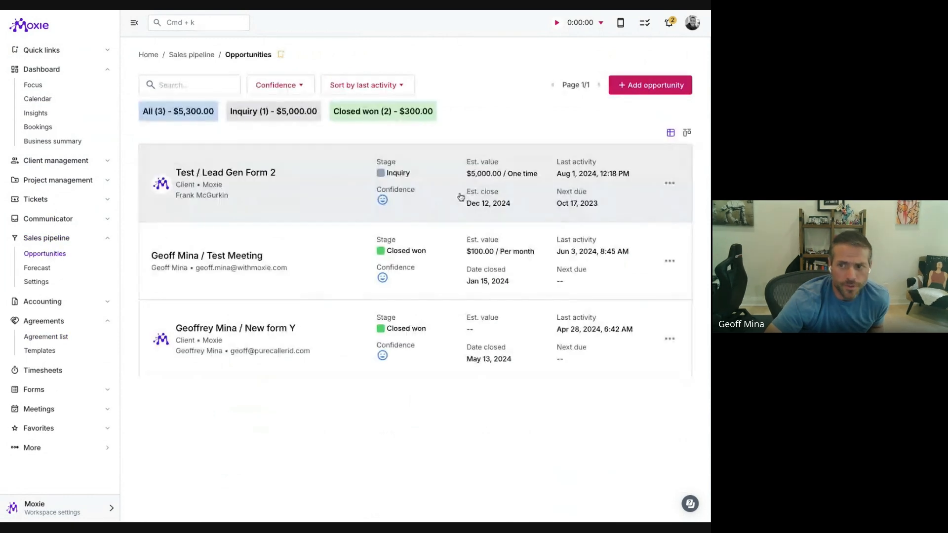
left_click(365, 198)
left_click(547, 94)
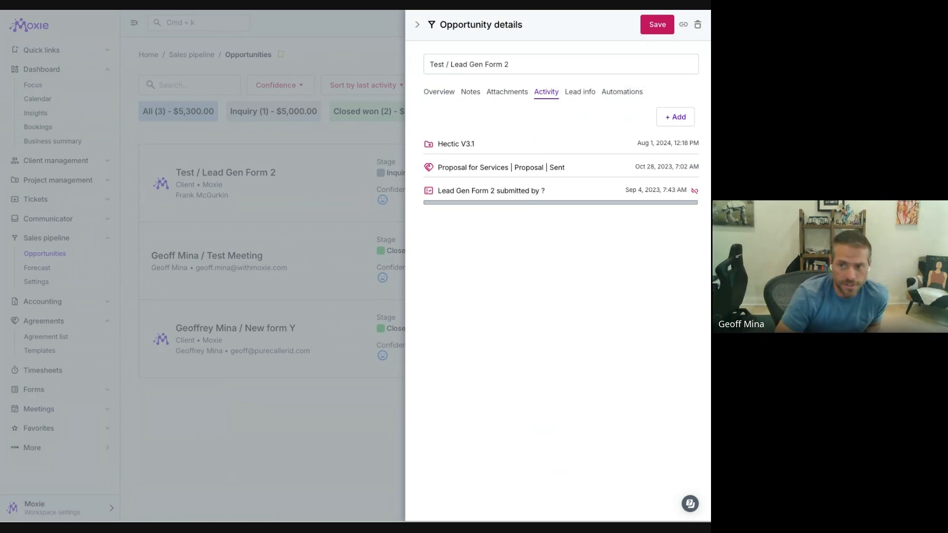
left_click(461, 147)
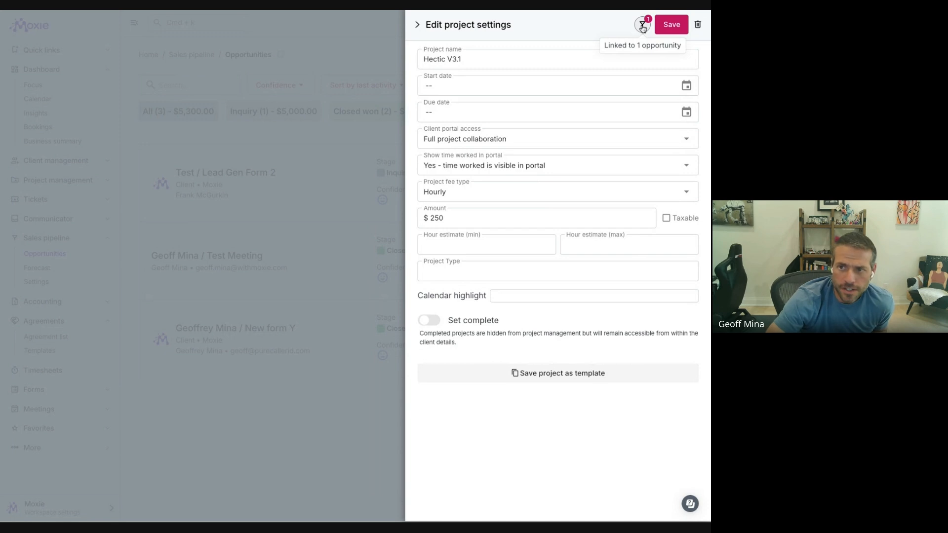
left_click(417, 27)
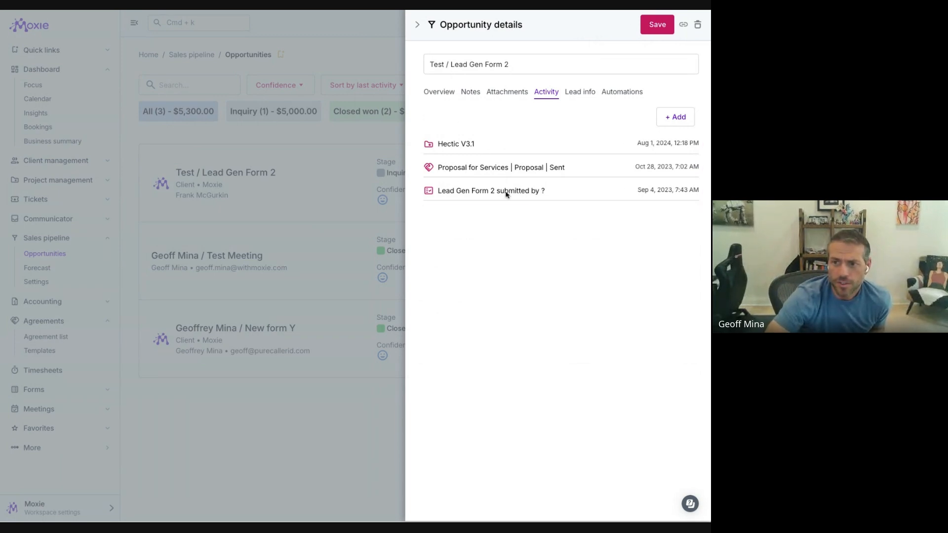
Step: Review the opportunity's addable activity types once more and close the opportunity without saving
left_click(677, 117)
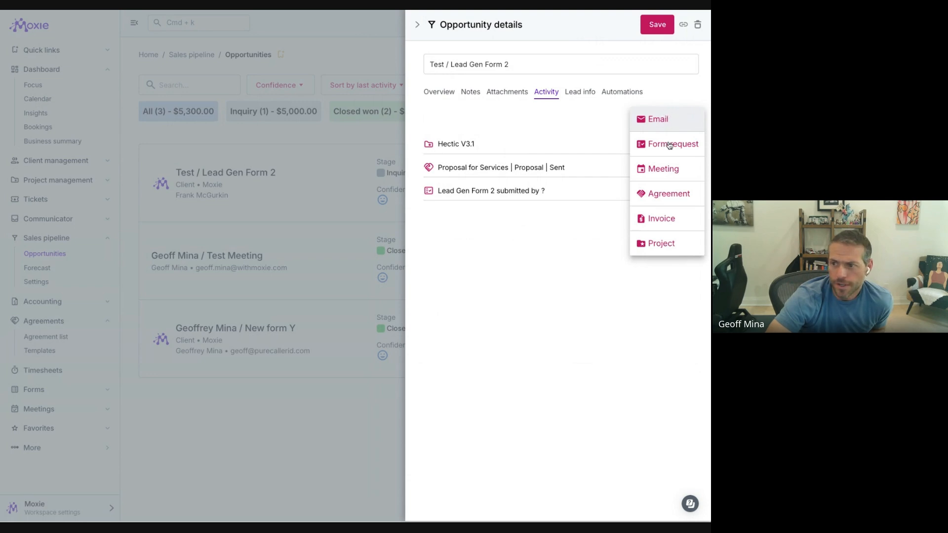
left_click(656, 296)
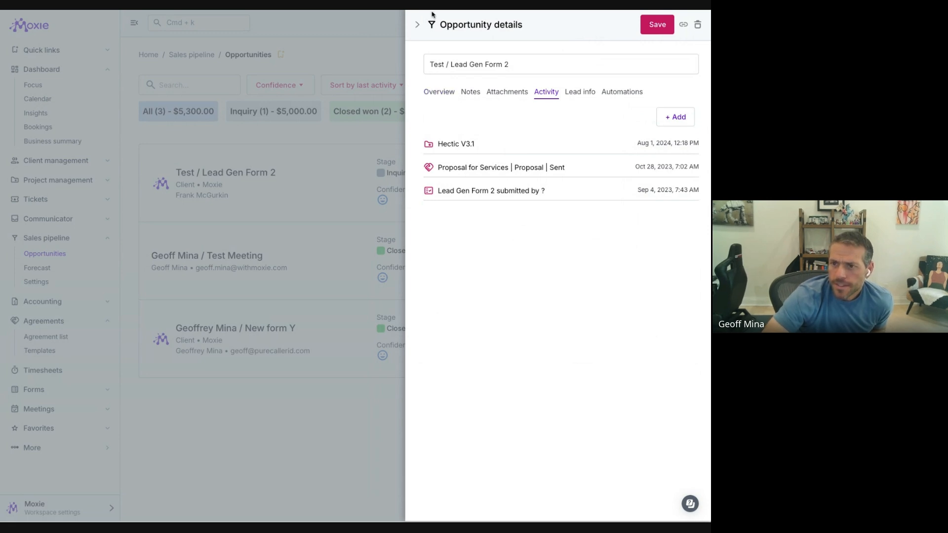
left_click(417, 27)
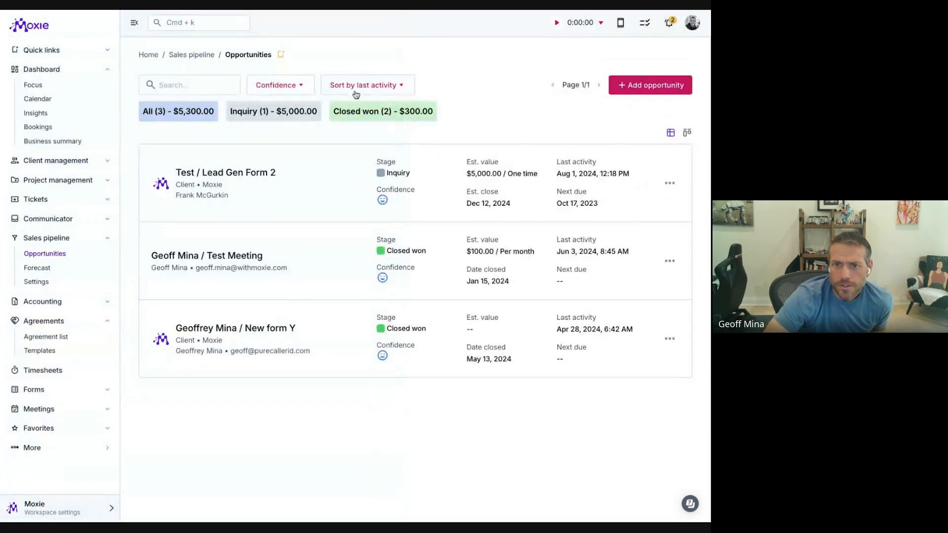
Step: Add a default to-do named "Send Feedback Request" in the sales pipeline settings
left_click(68, 239)
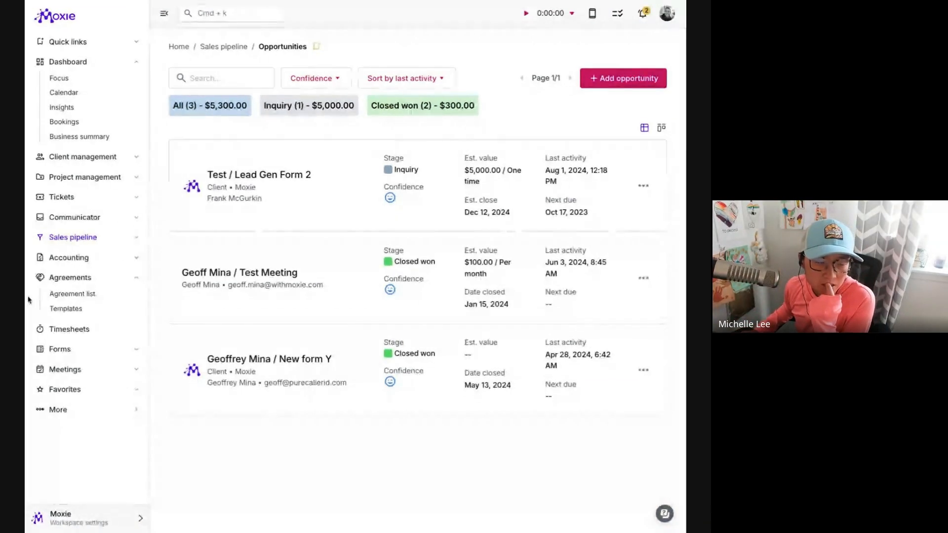
left_click(110, 242)
left_click(67, 283)
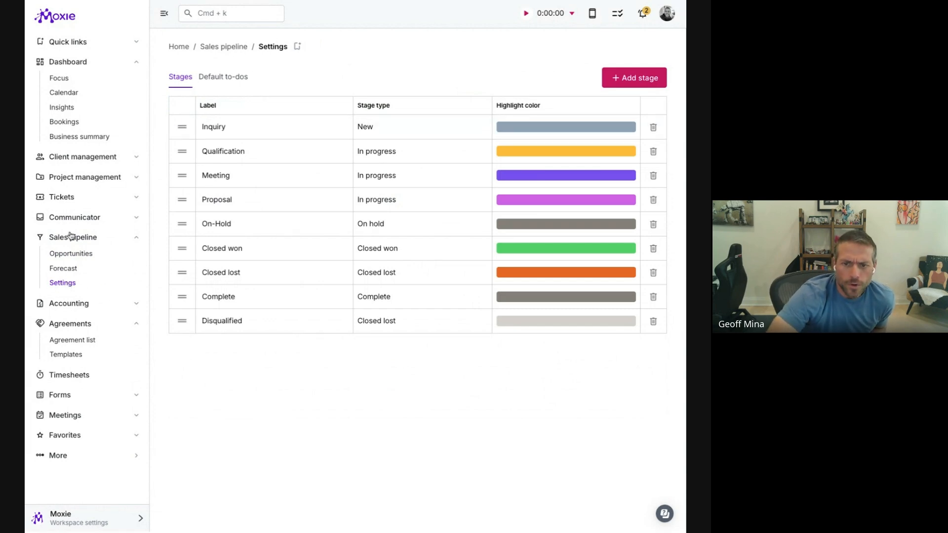
left_click(229, 78)
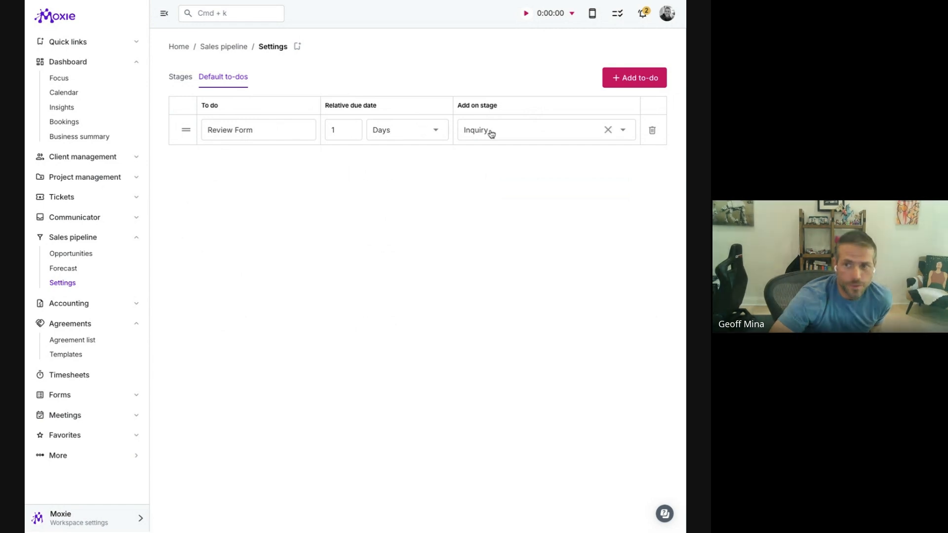
left_click(635, 78)
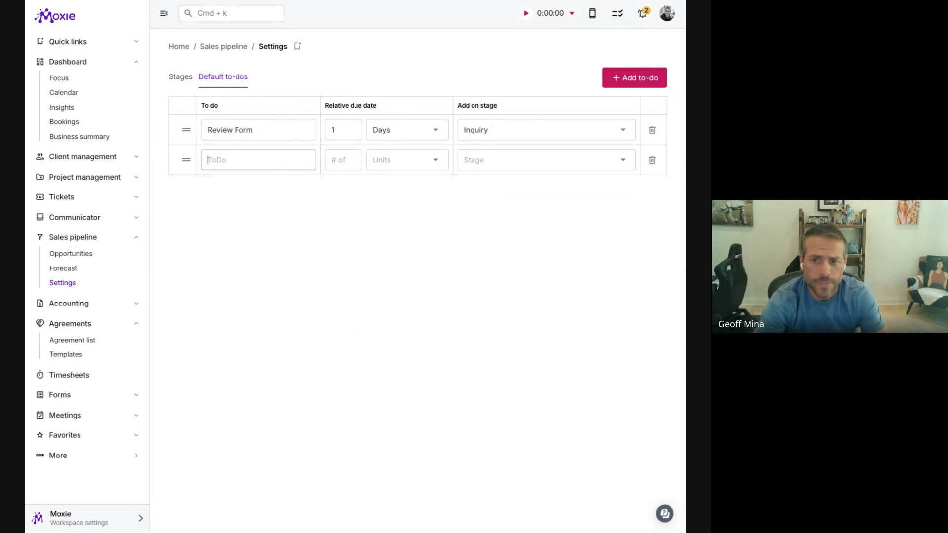
type("Send Feedbac")
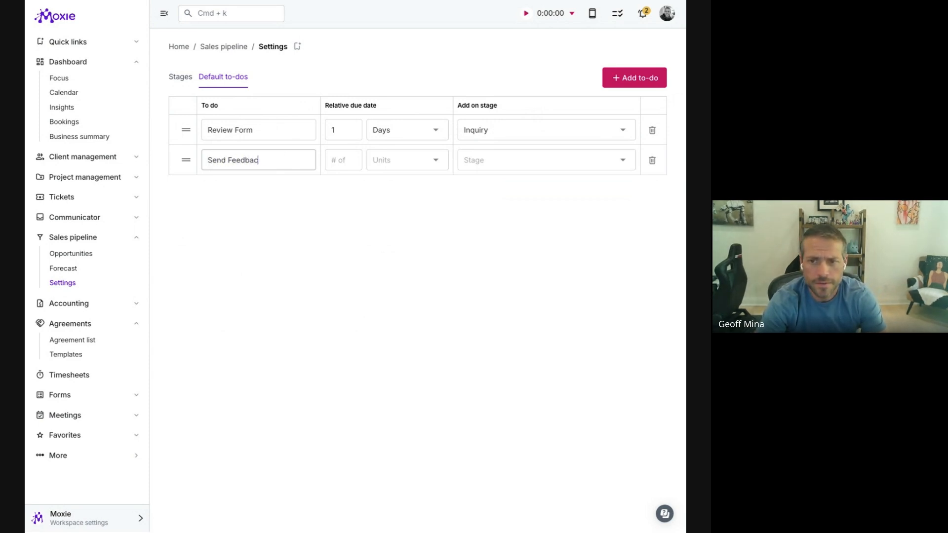
type("k Request")
Step: Give the Send Feedback Request to-do a relative due date of 1 week and add it on the Closed won stage
left_click(352, 157)
left_click(408, 161)
left_click(408, 185)
left_click(494, 161)
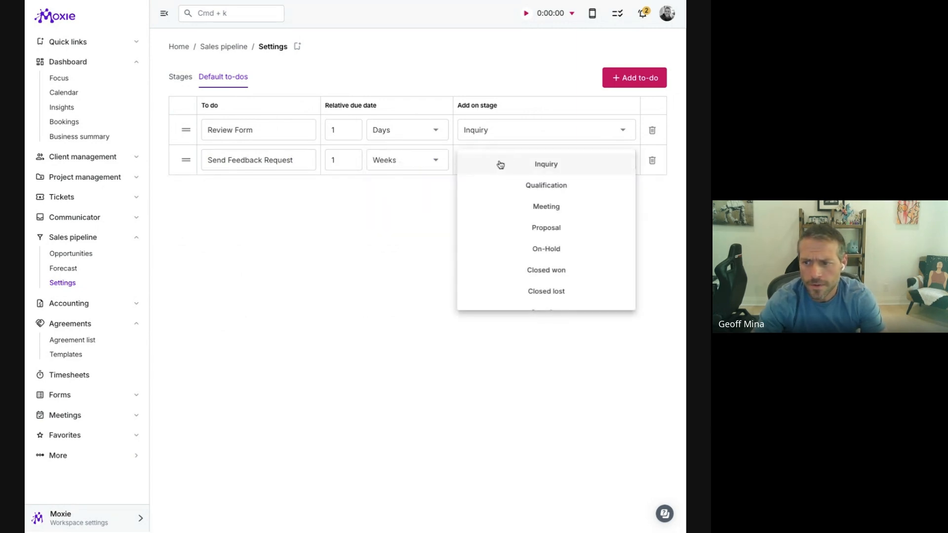
left_click(528, 269)
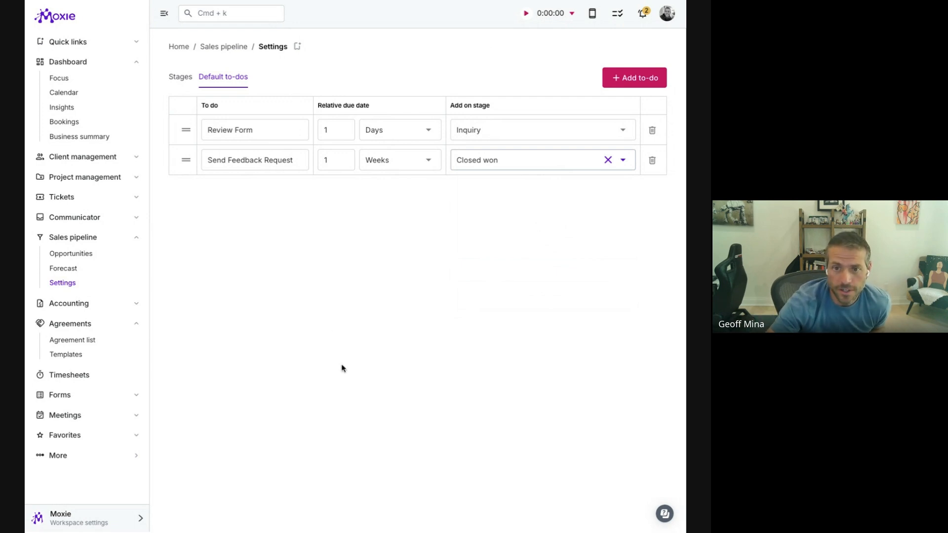
Step: Set the stage of the Test / Lead Gen Form 2 opportunity to Closed won
left_click(81, 254)
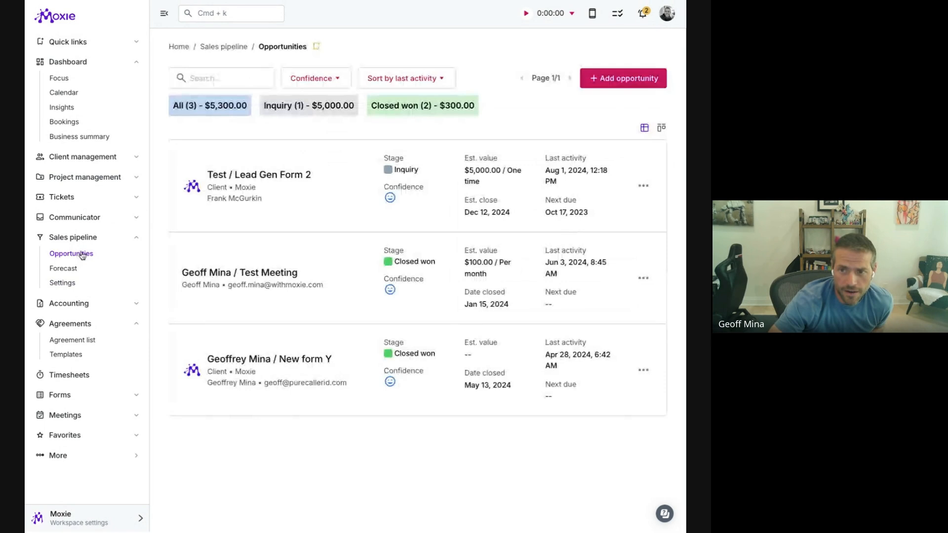
left_click(325, 204)
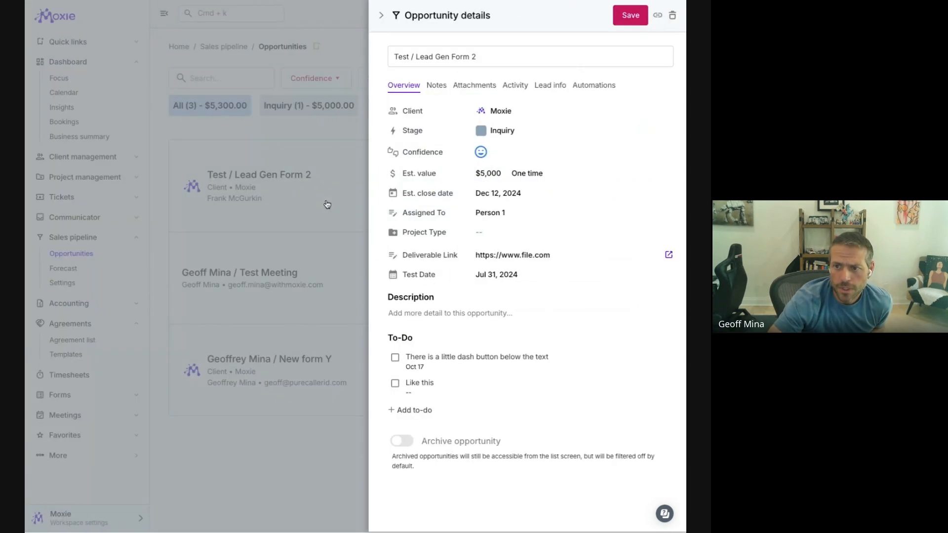
left_click(511, 138)
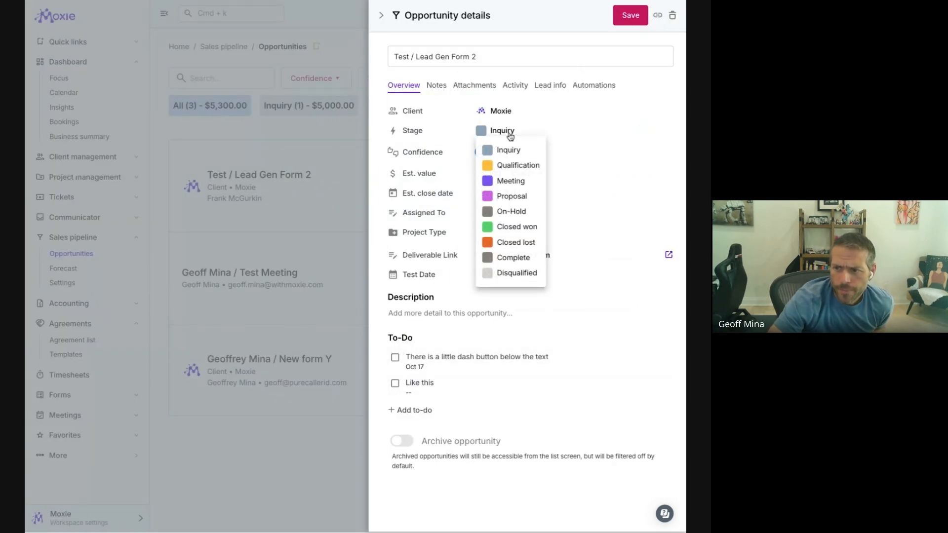
left_click(516, 229)
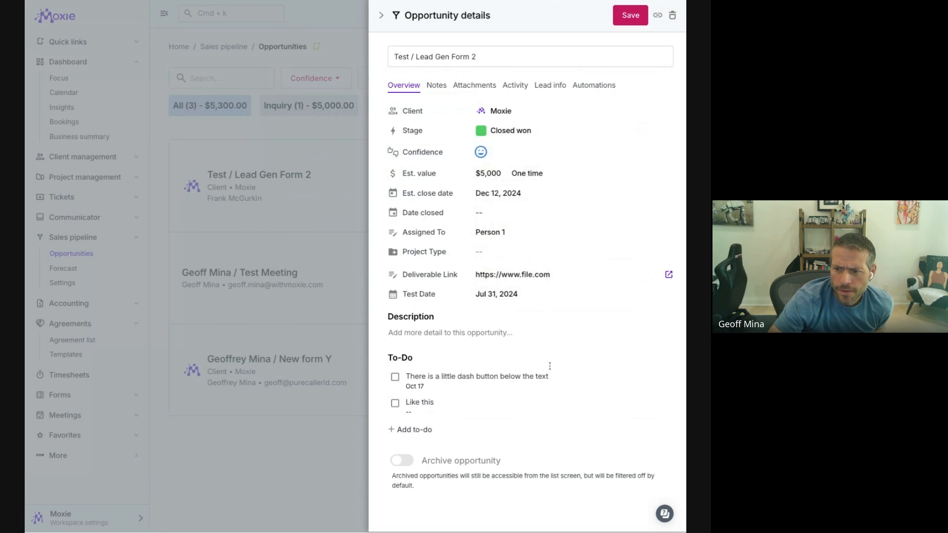
Step: Save the Test / Lead Gen Form 2 opportunity and reopen it to check its to-do list
left_click(630, 16)
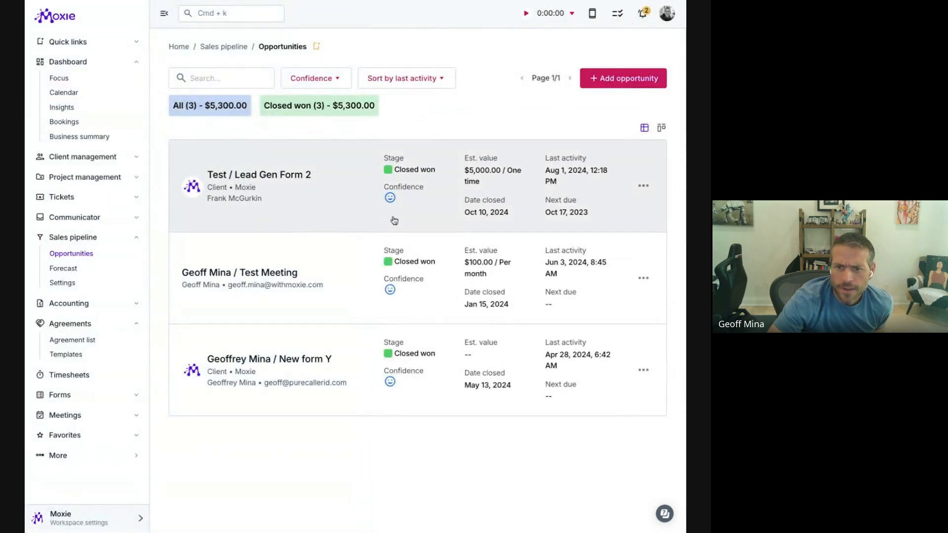
left_click(321, 228)
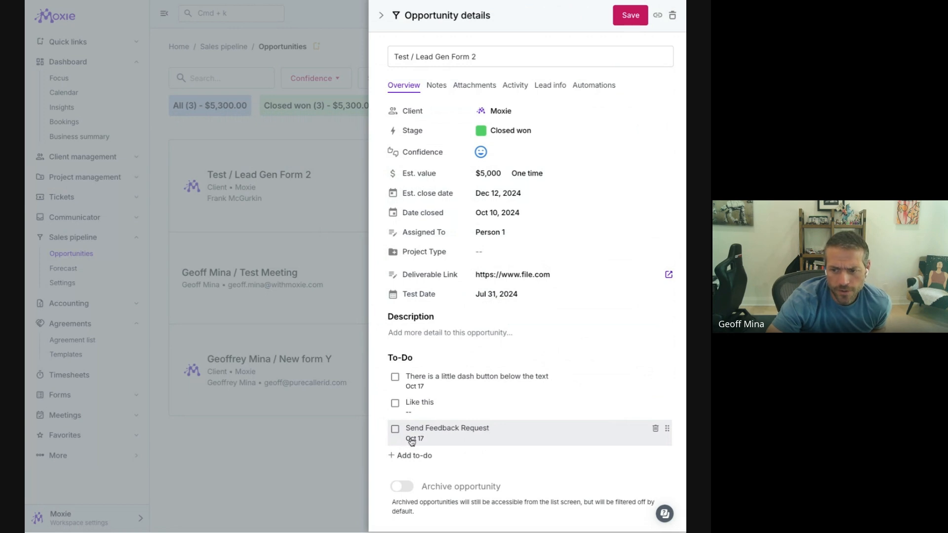
left_click(302, 159)
Step: Open the Focus dashboard and review the opportunity to-dos listed under the work to be done
left_click(74, 80)
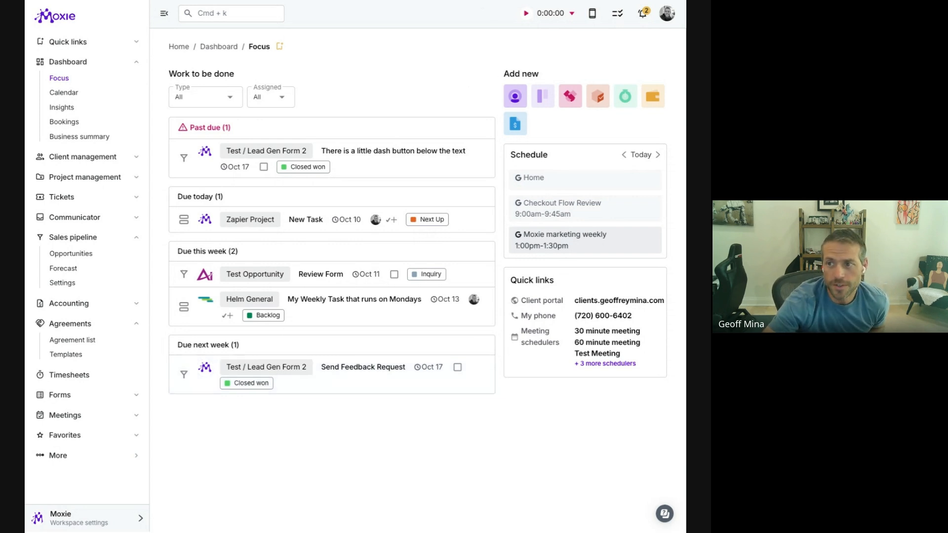
left_click_drag(680, 110, 711, 117)
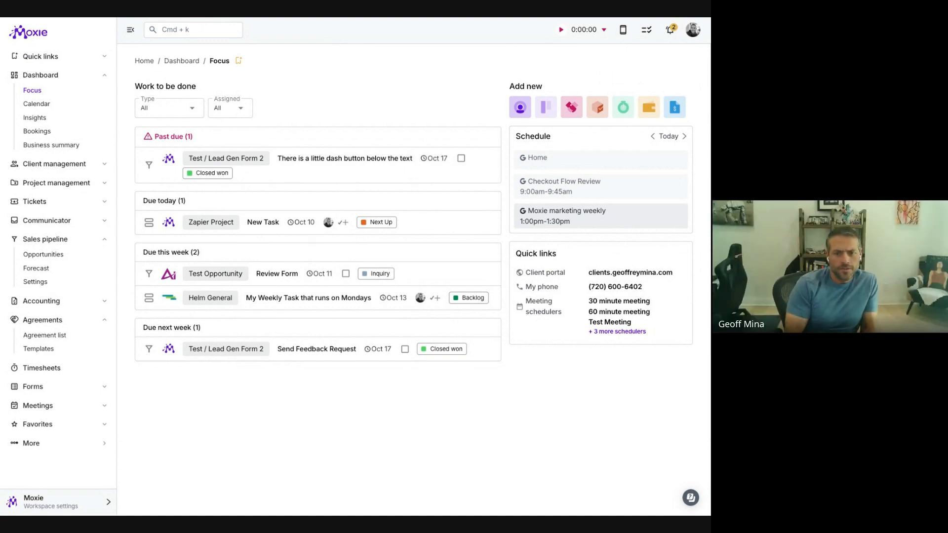
Step: Open the client list and review its status and record type filter options
left_click(75, 168)
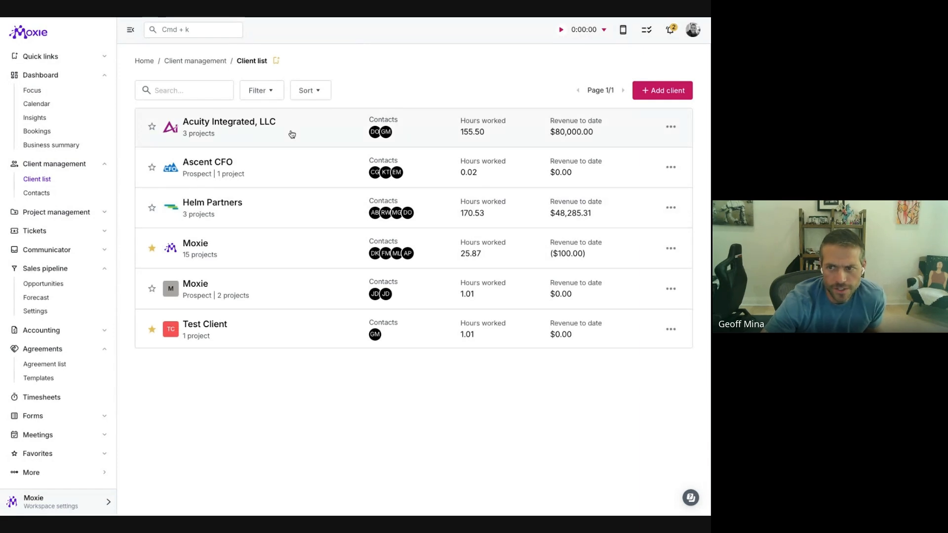
left_click(267, 97)
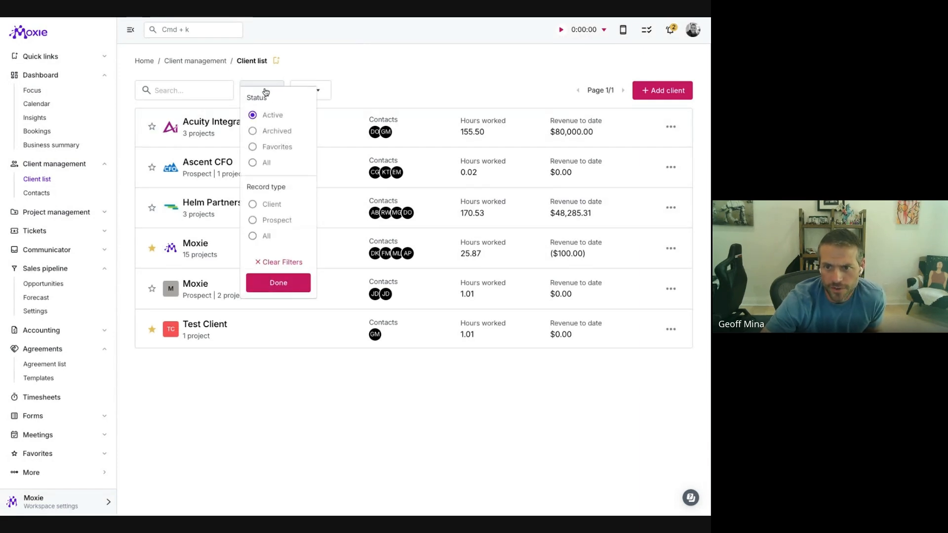
left_click(351, 88)
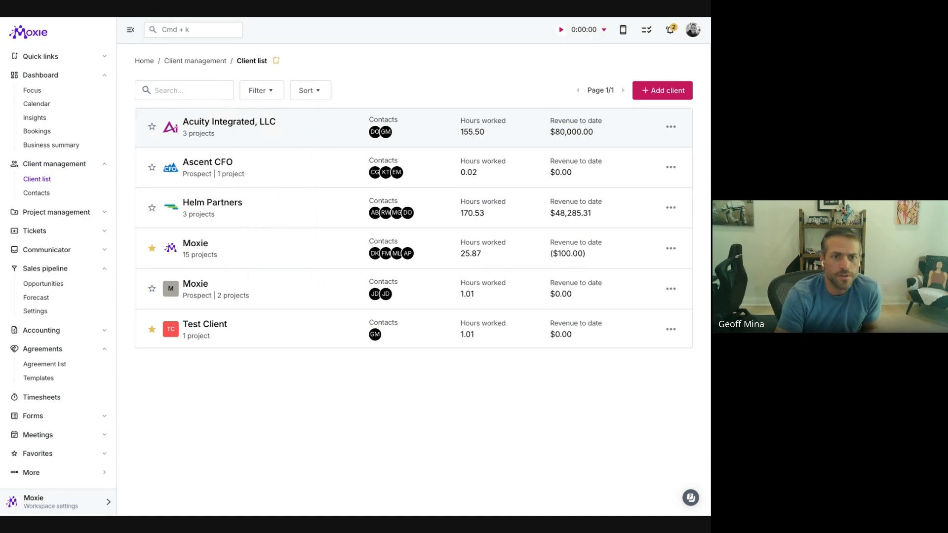
Step: Open the Acuity Integrated, LLC client details, review the record type options and save the client with the type Client
left_click(229, 127)
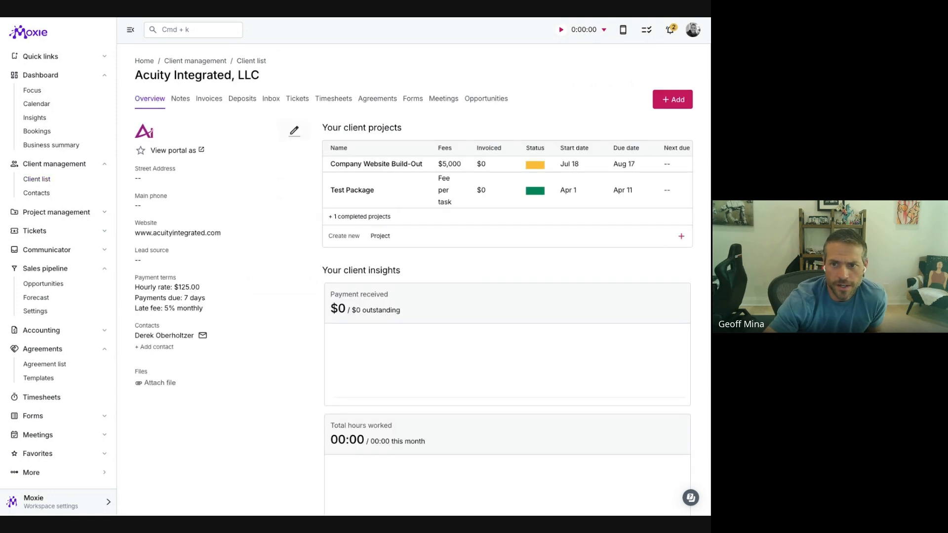
left_click(294, 131)
left_click(484, 124)
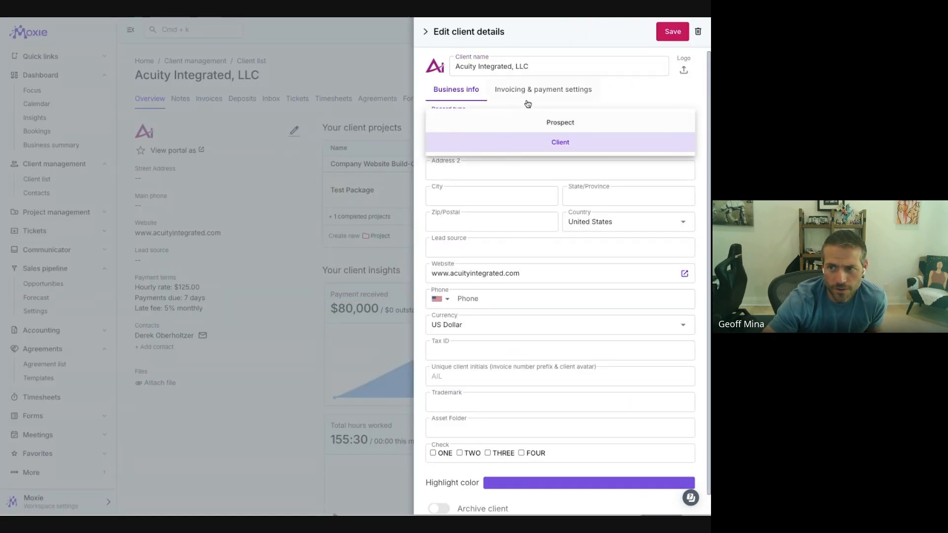
left_click(676, 92)
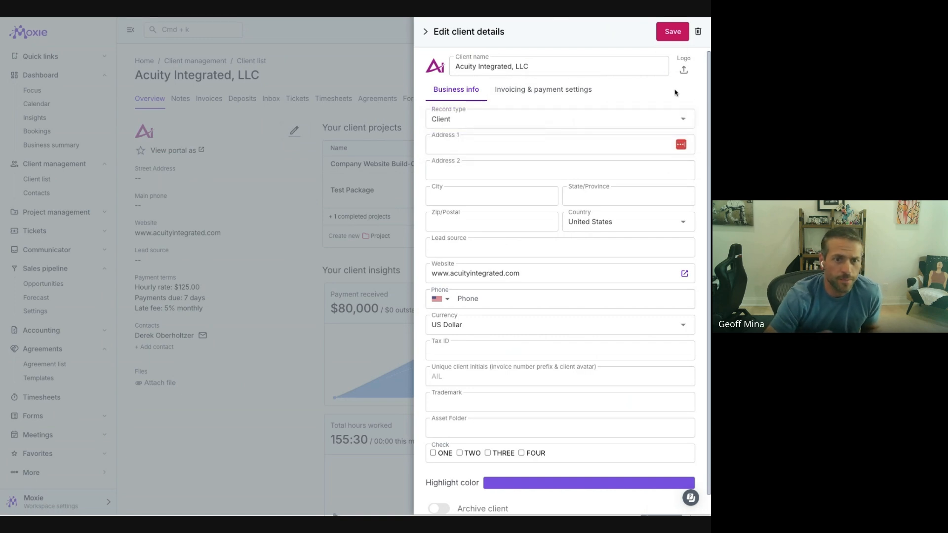
left_click(675, 33)
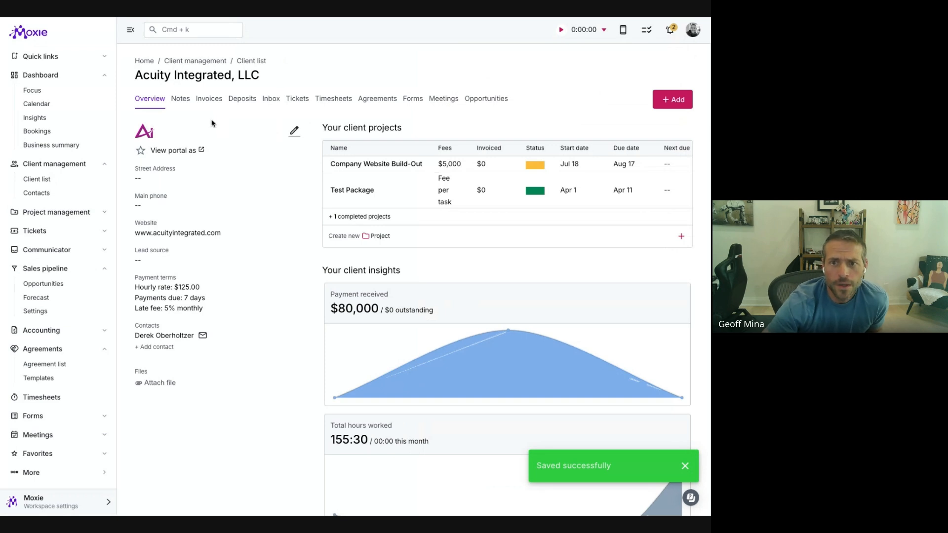
Step: Return to the opportunities list and review the client linked to the Test / Lead Gen Form 2 opportunity
left_click(256, 61)
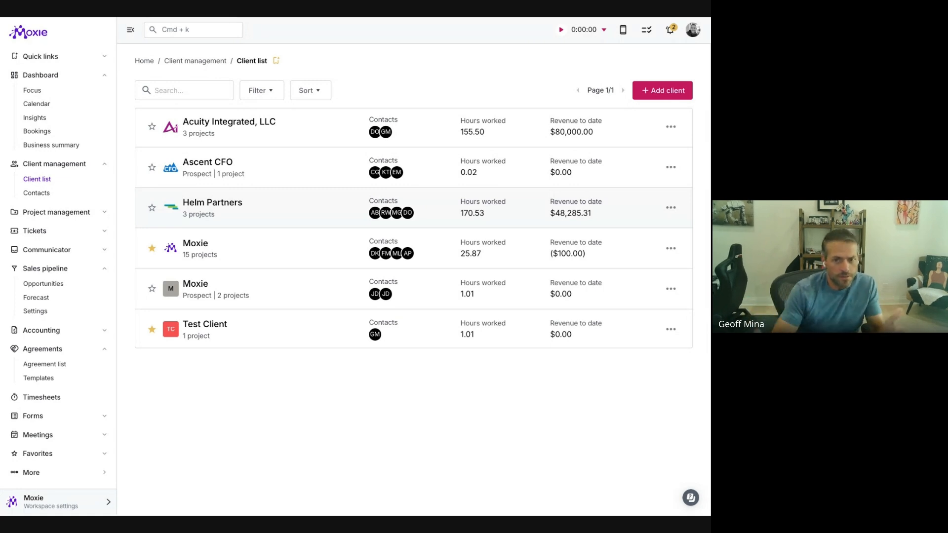
left_click(49, 284)
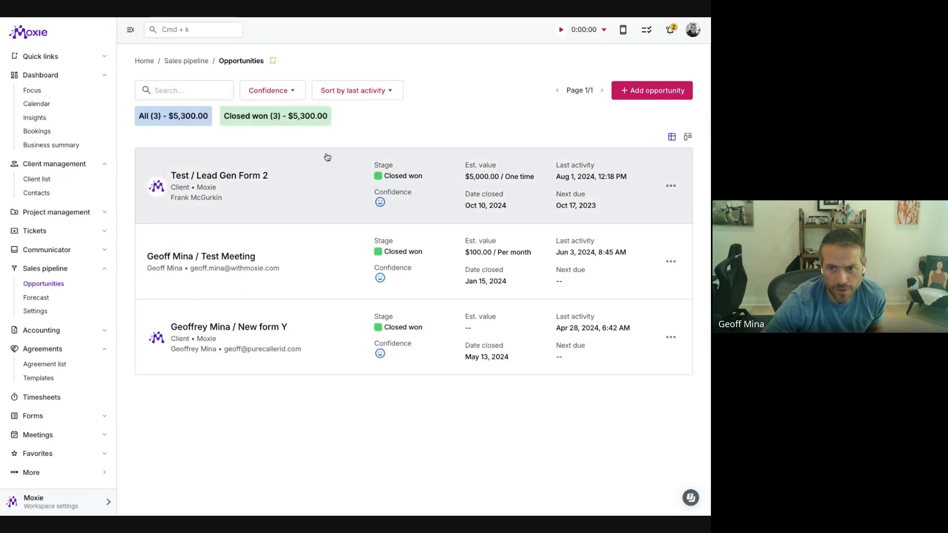
left_click(239, 186)
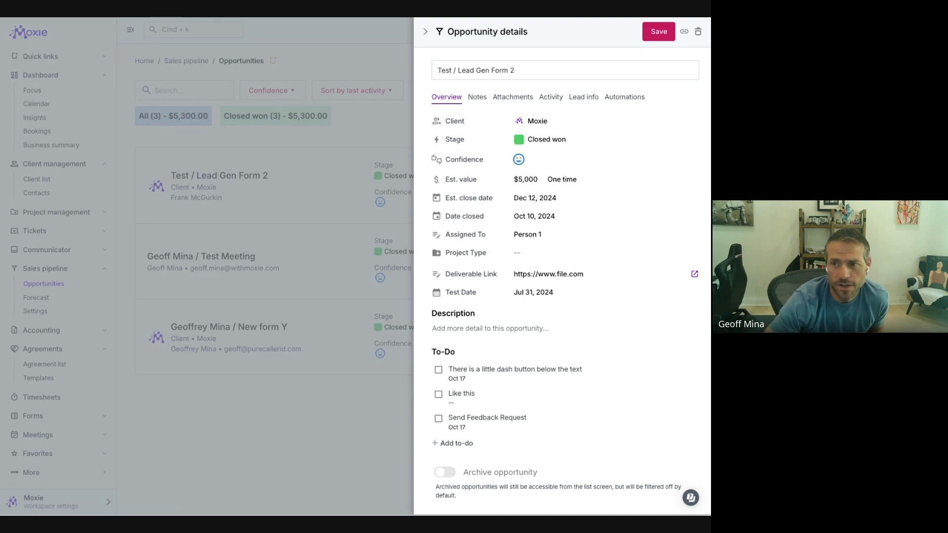
key("Escape")
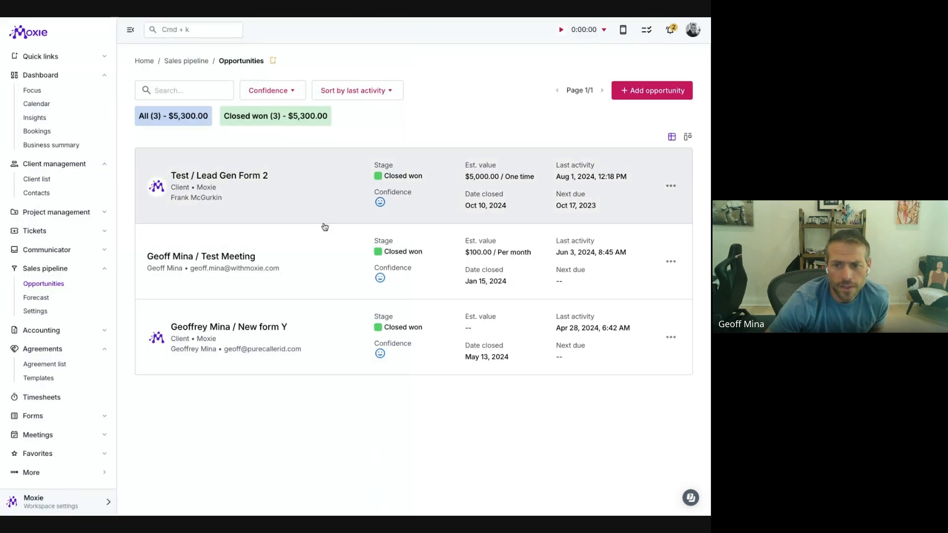
Step: Review the new client/prospect form from the Test Meeting opportunity's Client / Prospect field, including its prefilled contact info, and cancel it
left_click(346, 259)
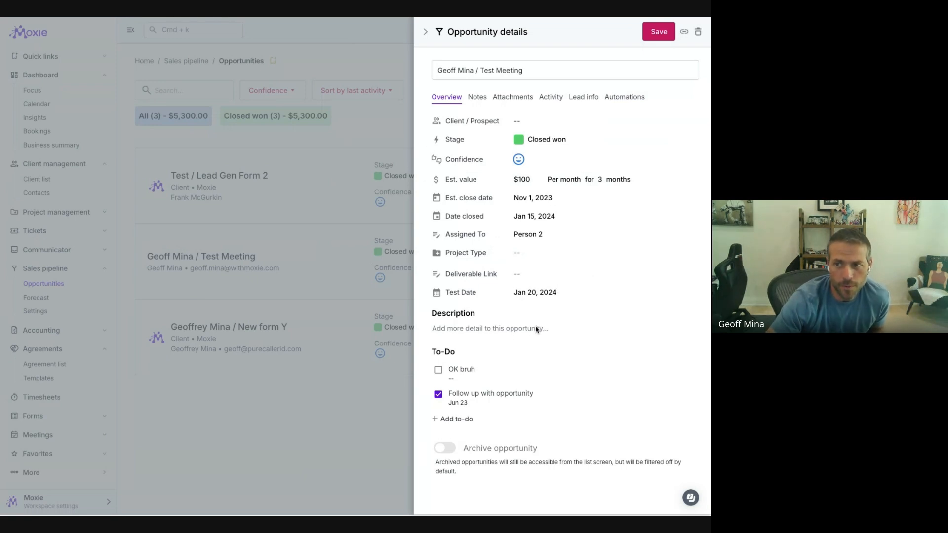
left_click(518, 122)
left_click(583, 97)
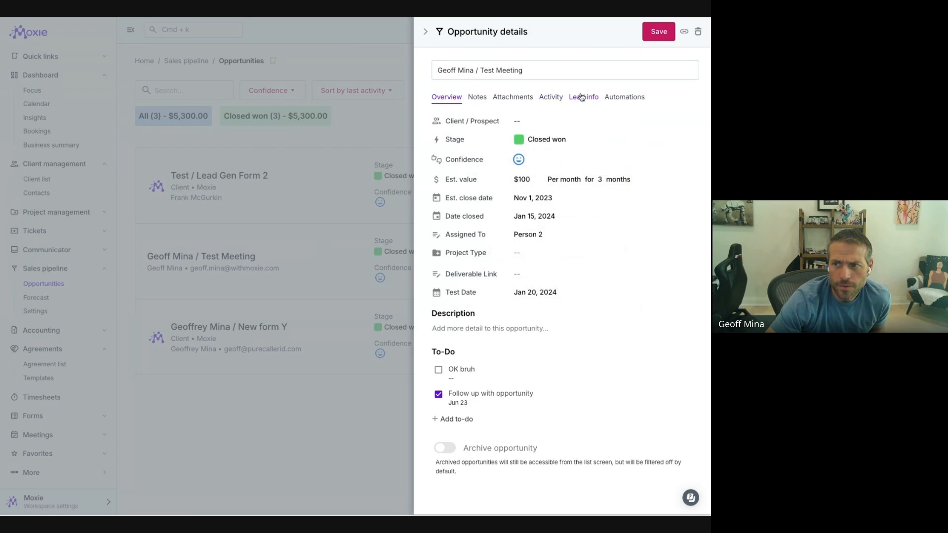
left_click(583, 97)
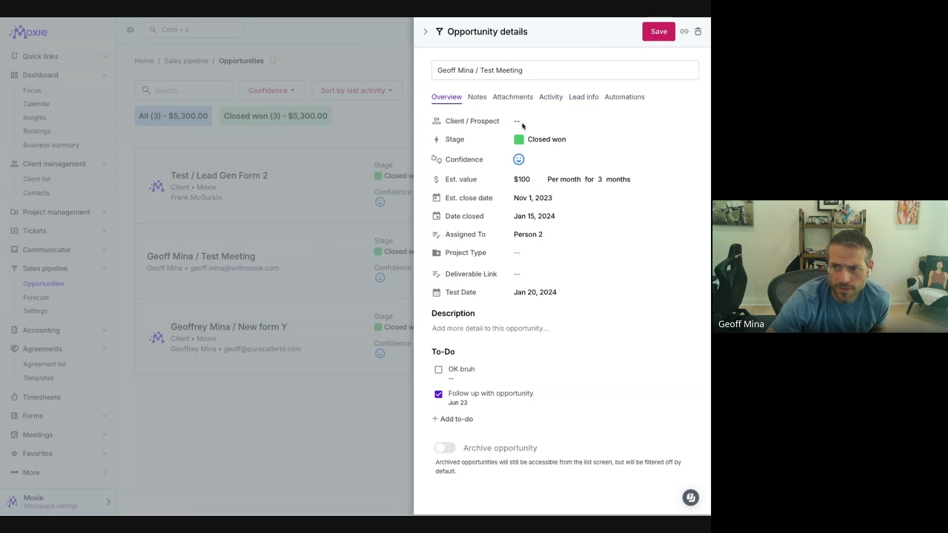
left_click(517, 122)
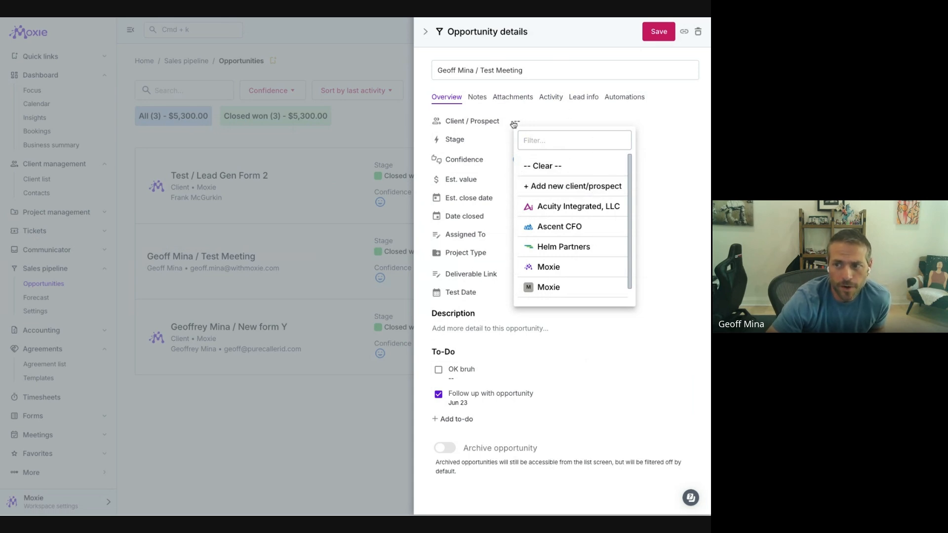
left_click(580, 186)
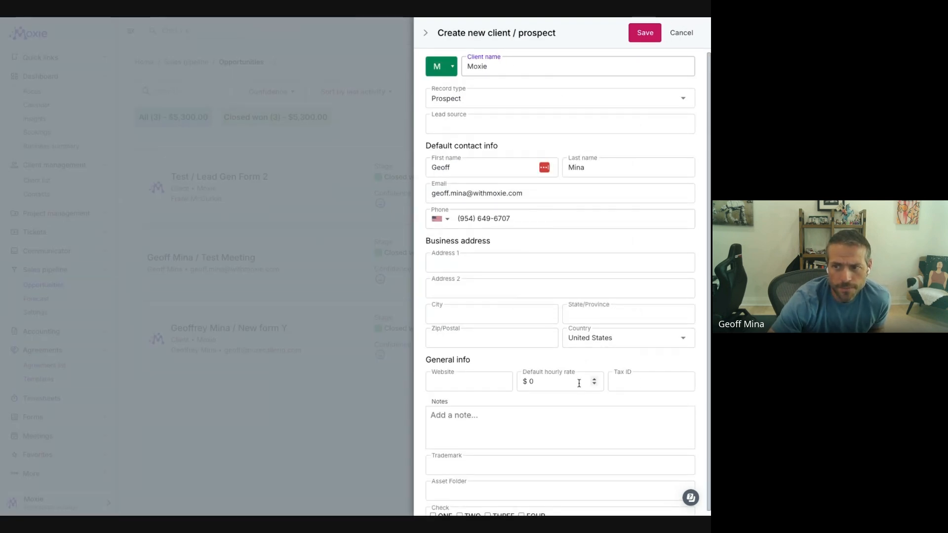
scroll(592, 380, "down", 1)
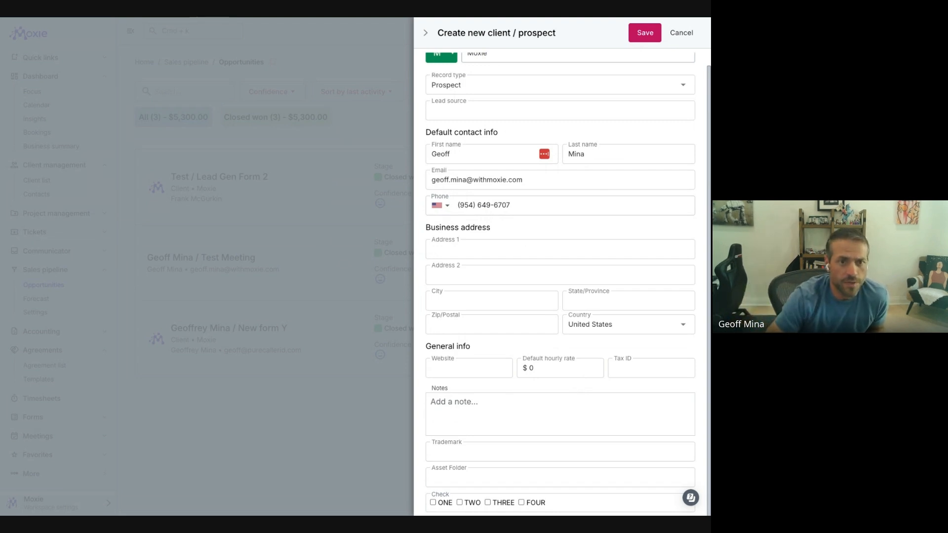
left_click(684, 30)
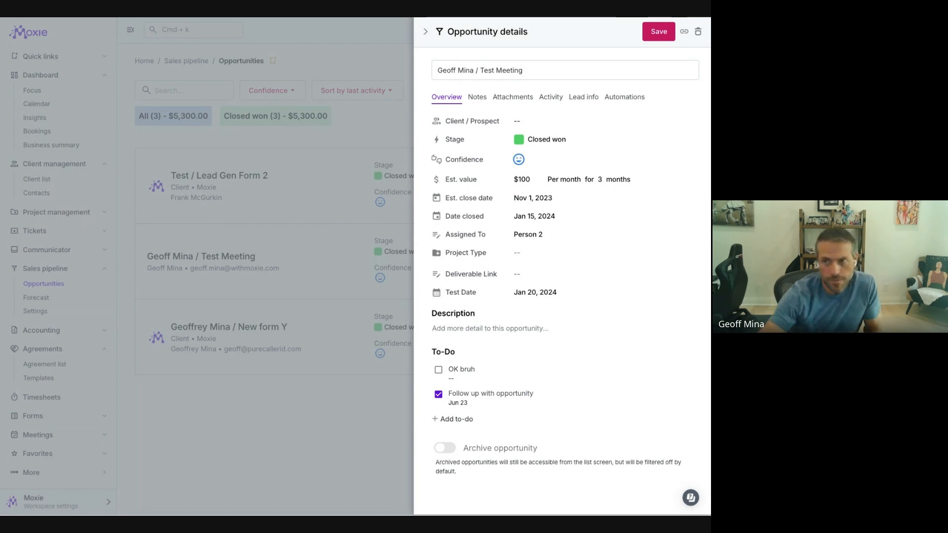
Step: Check the Client / Prospect choices of the Test Meeting opportunity again and save it without assigning a client
left_click(518, 122)
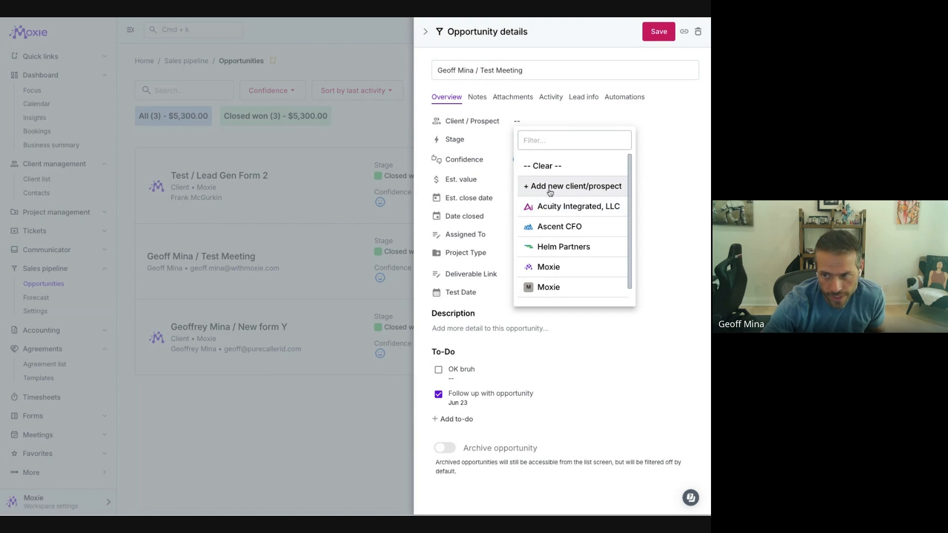
left_click(554, 72)
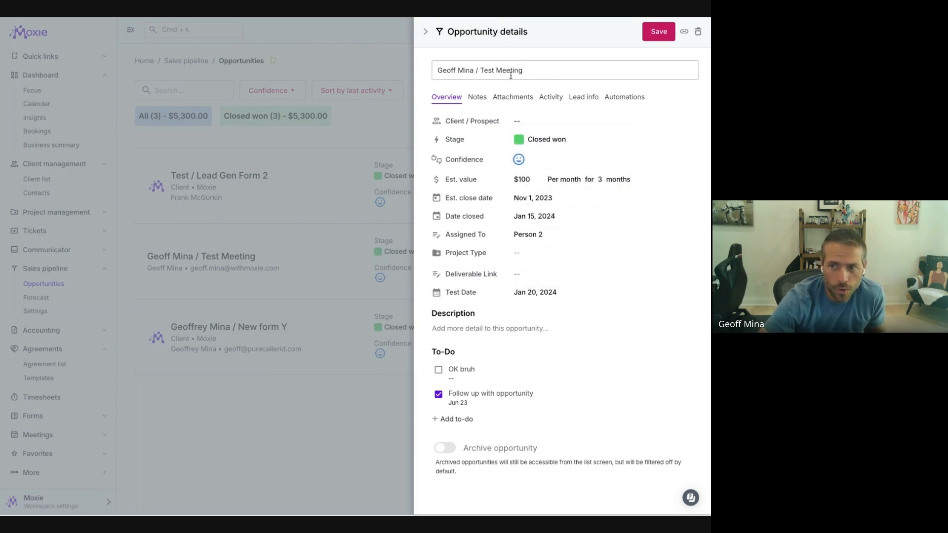
left_click(659, 31)
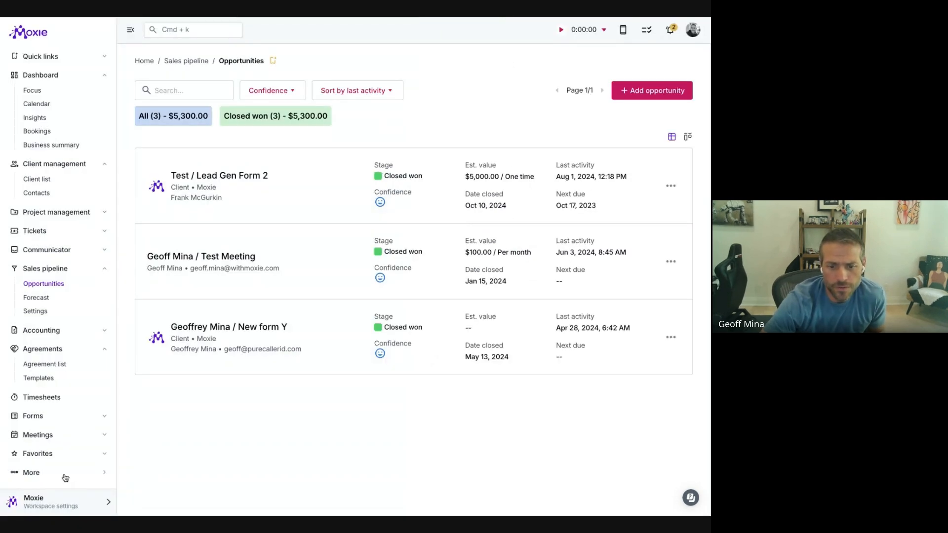
Step: Pin Workflow automations to the sidebar navigation and open the workflow automations list
left_click(69, 167)
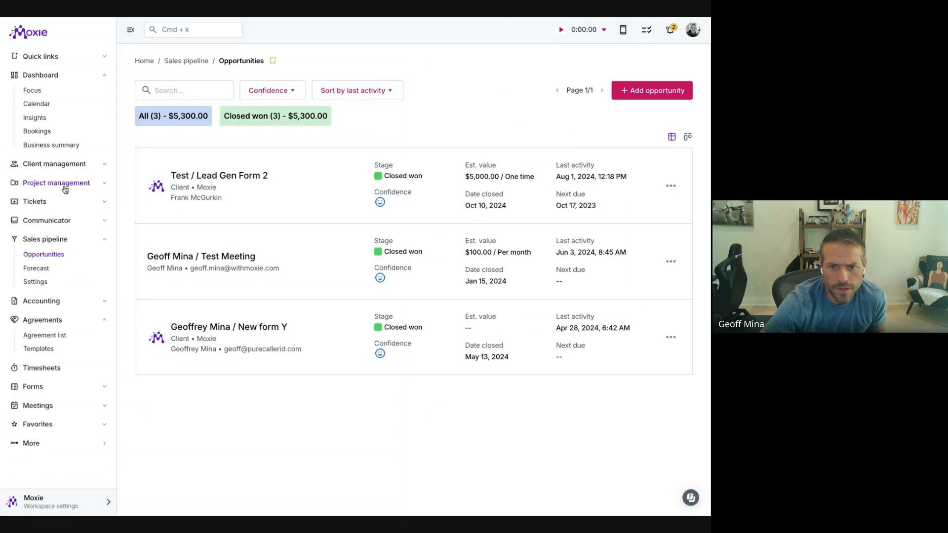
left_click(54, 242)
left_click(40, 402)
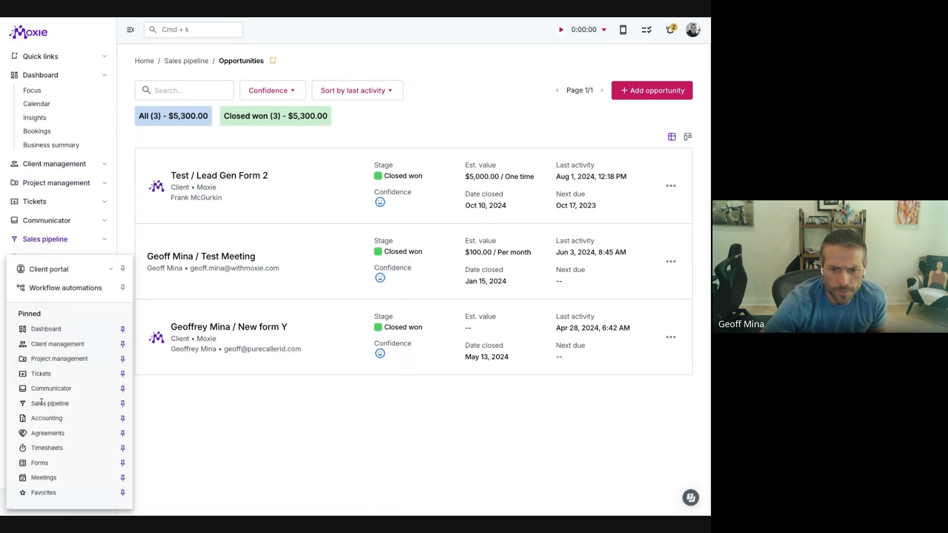
left_click(123, 288)
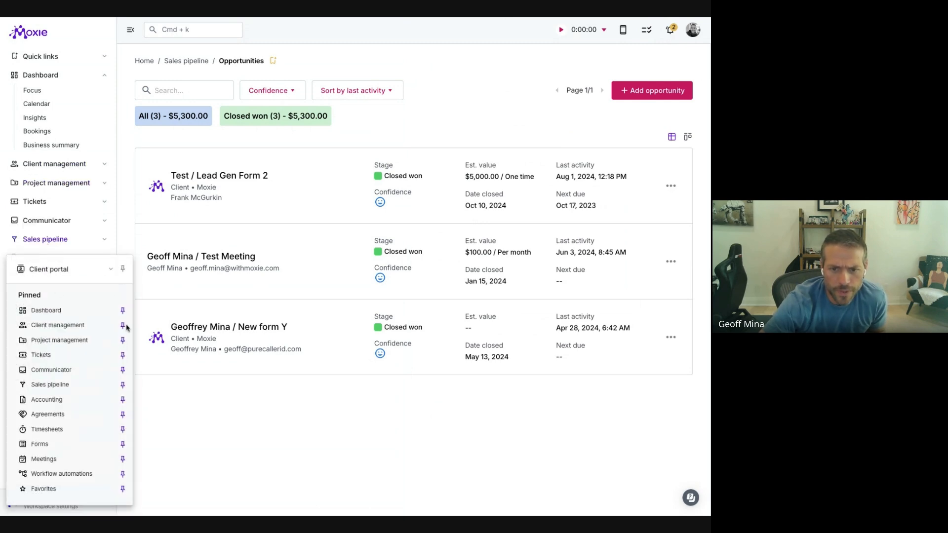
left_click(187, 398)
left_click(44, 278)
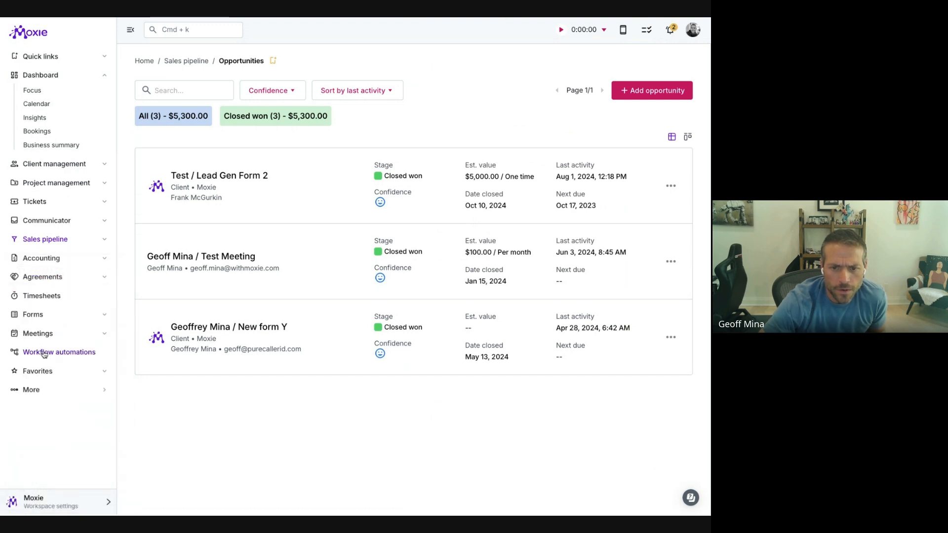
left_click(47, 354)
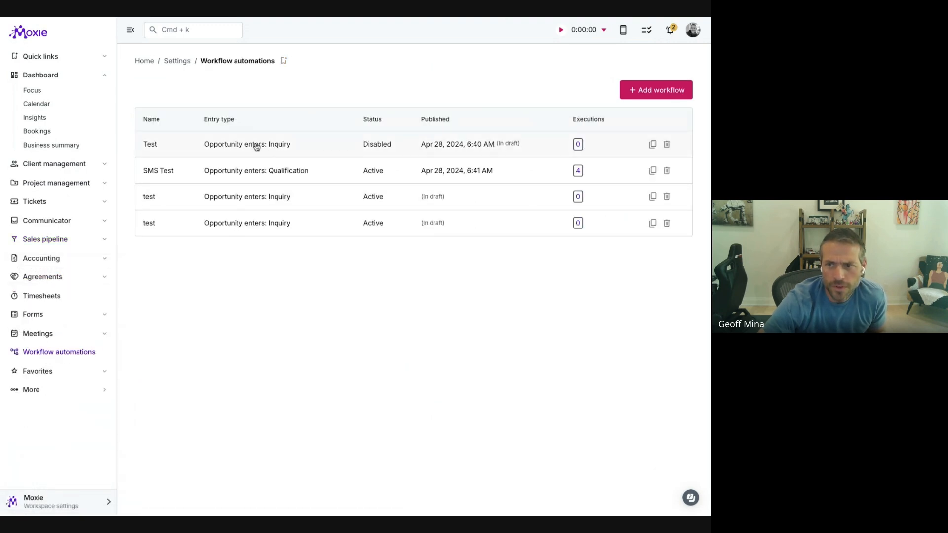
Step: Create a workflow automation named "Create Client" with the entry event Opportunity enters stage and the pipeline stage Proposal
left_click(655, 90)
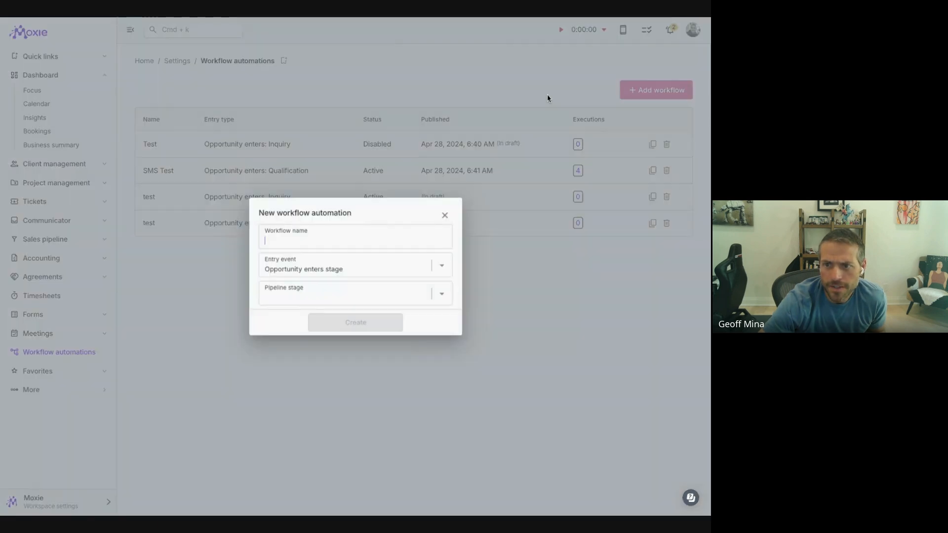
left_click(327, 235)
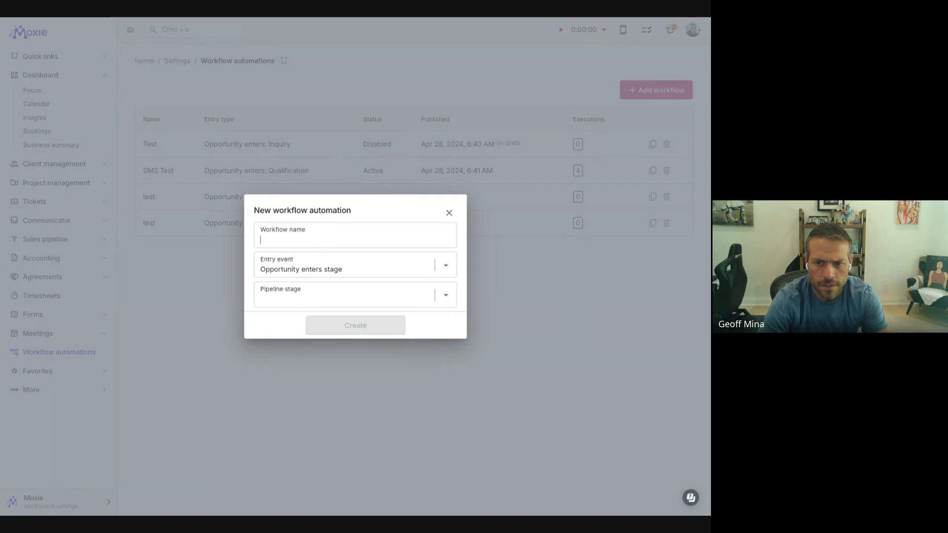
type("Create Client")
left_click(353, 266)
left_click(357, 275)
left_click(346, 299)
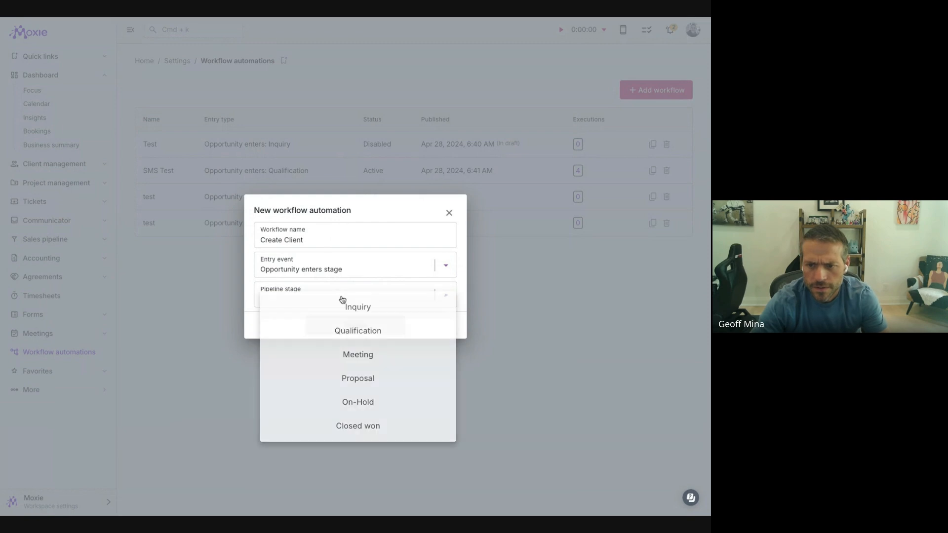
left_click(371, 377)
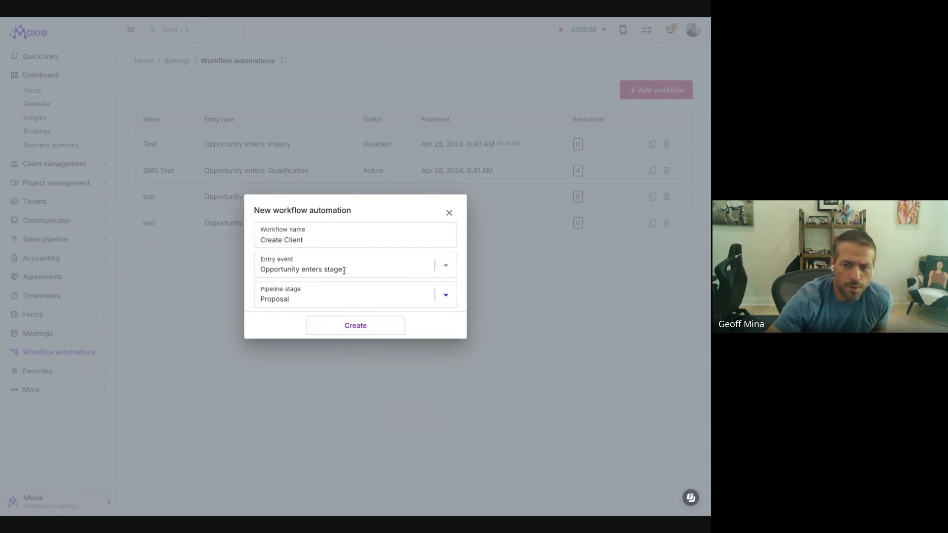
left_click(365, 320)
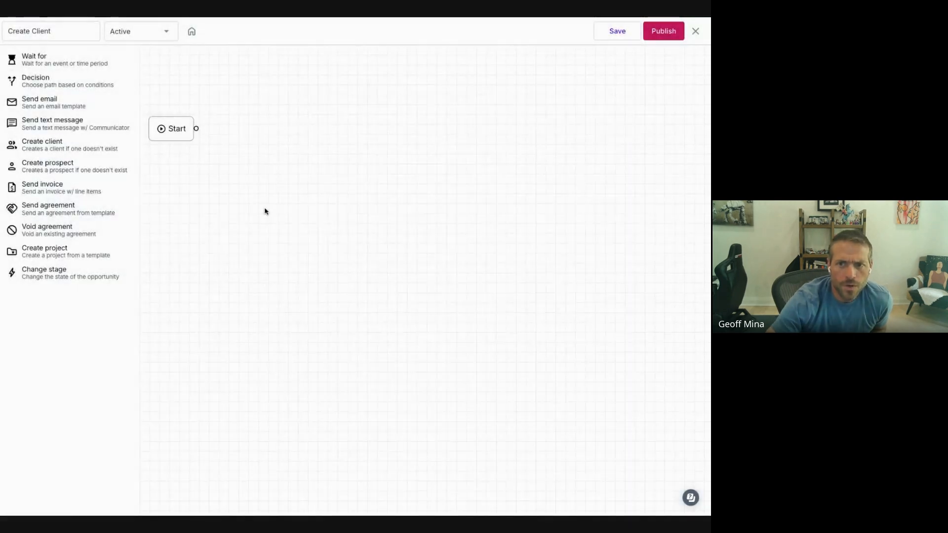
Step: Add a Create client action connected to Start in the Create Client workflow, save and publish it, and close the editor
left_click_drag(76, 148, 306, 141)
mouse_move(197, 128)
left_mouse_down()
mouse_move(287, 142)
mouse_move(273, 132)
left_mouse_up()
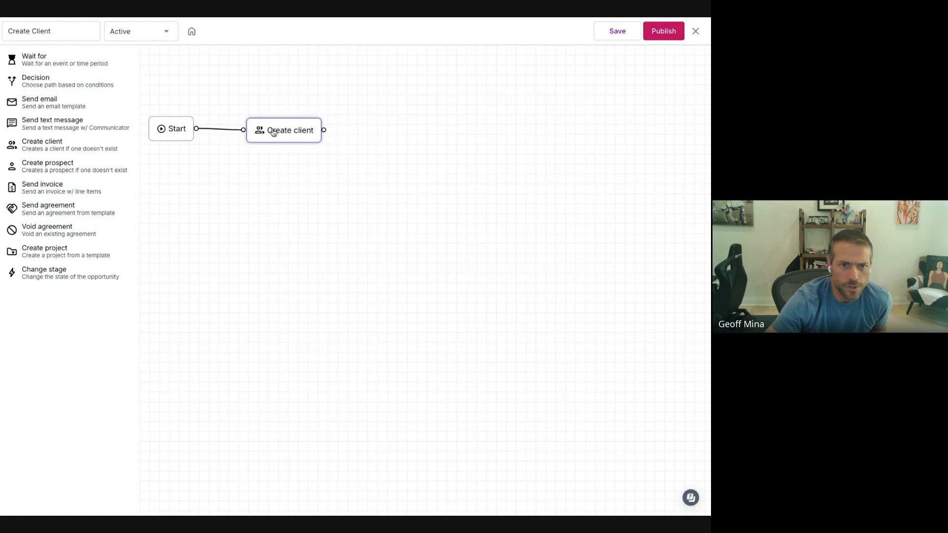
left_click(616, 34)
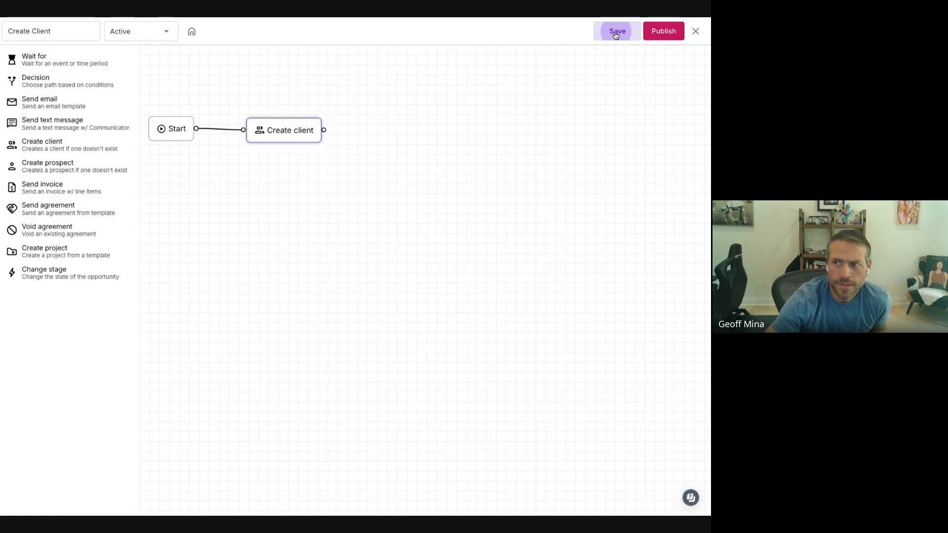
left_click(664, 30)
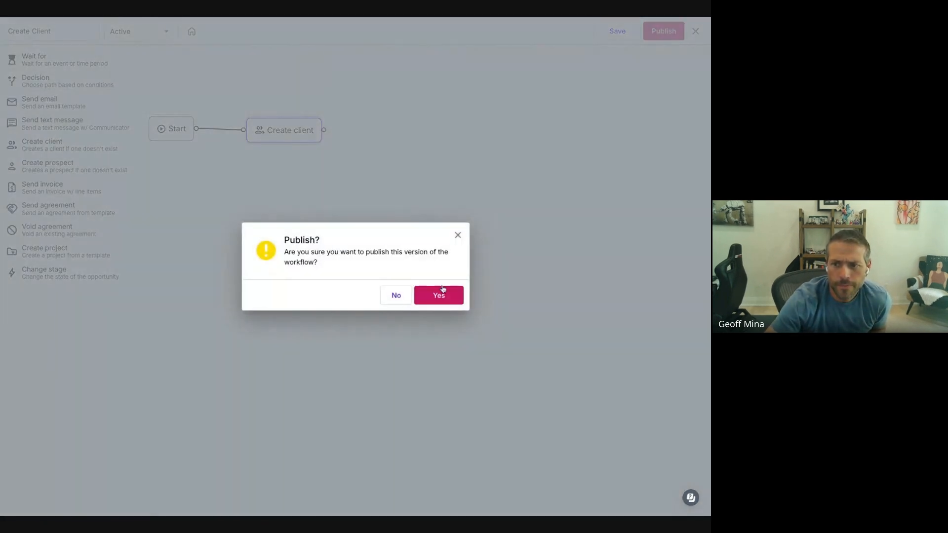
left_click(443, 291)
left_click(696, 32)
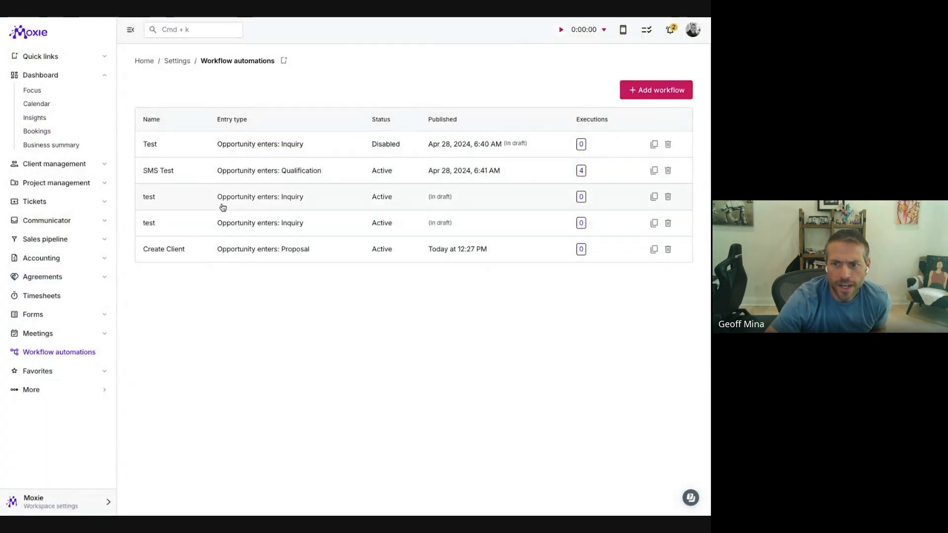
Step: Set the Test Meeting opportunity's stage to Inquiry and save it
left_click(56, 241)
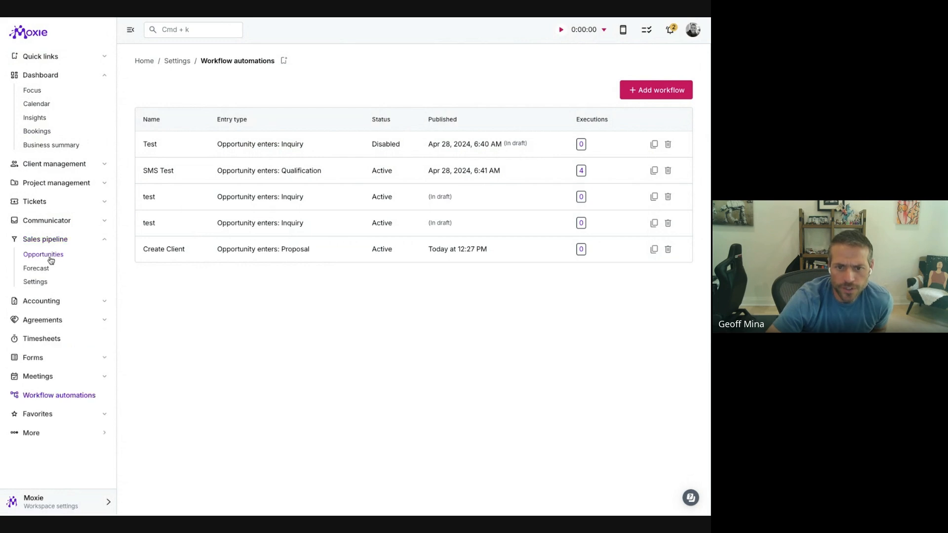
left_click(50, 257)
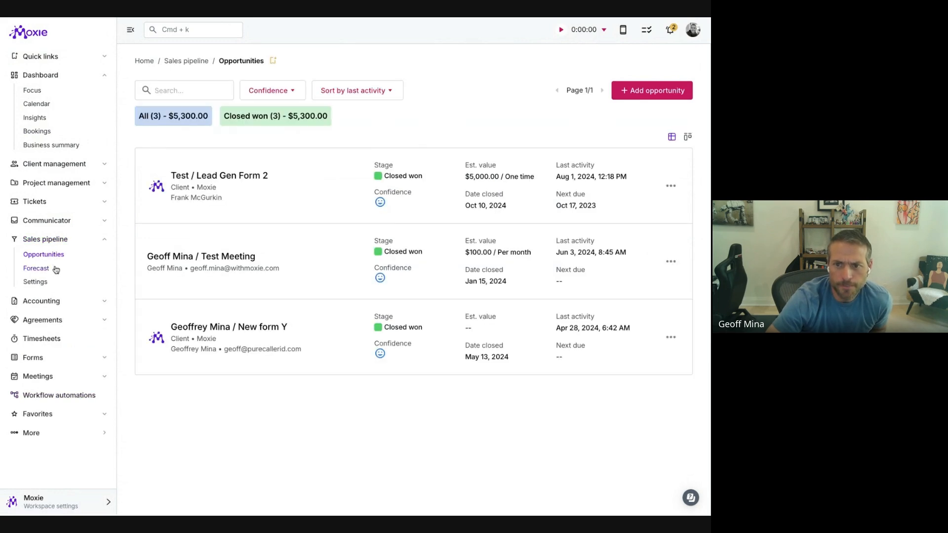
left_click(273, 257)
left_click(544, 139)
left_click(544, 157)
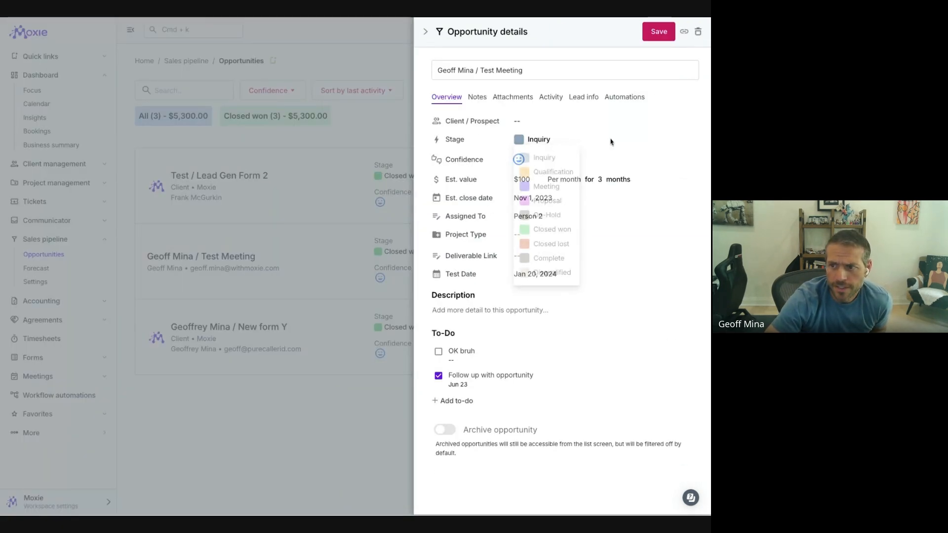
left_click(658, 31)
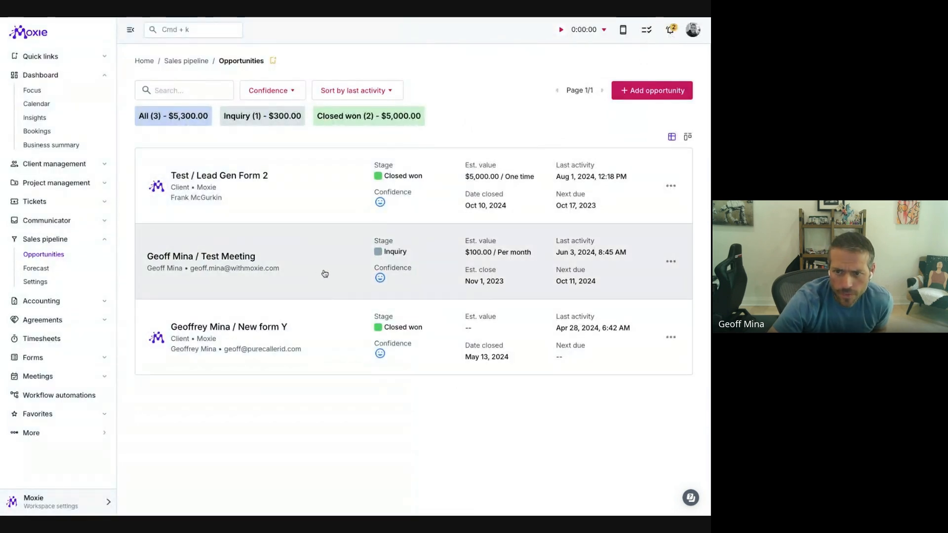
Step: Move the Test Meeting opportunity to the Proposal stage, save it, and check its Client field
left_click(324, 273)
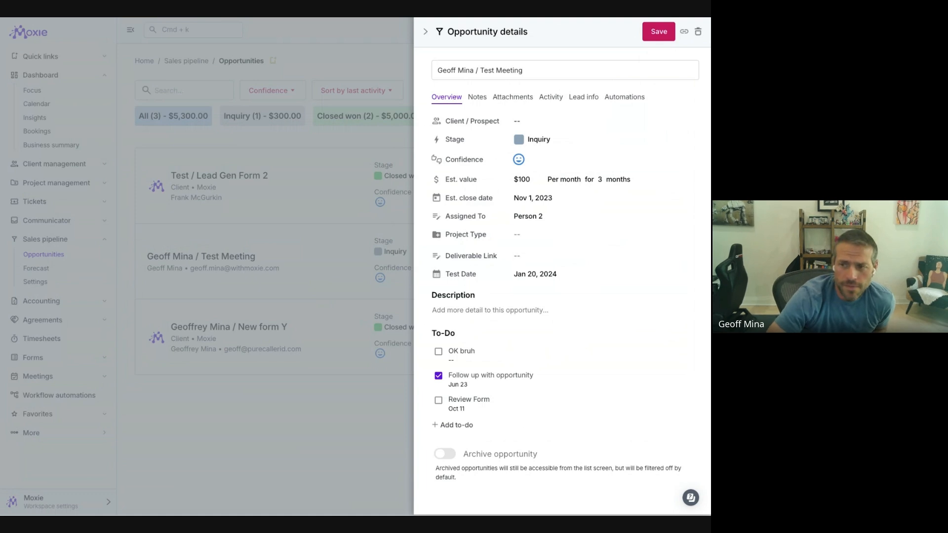
left_click(536, 139)
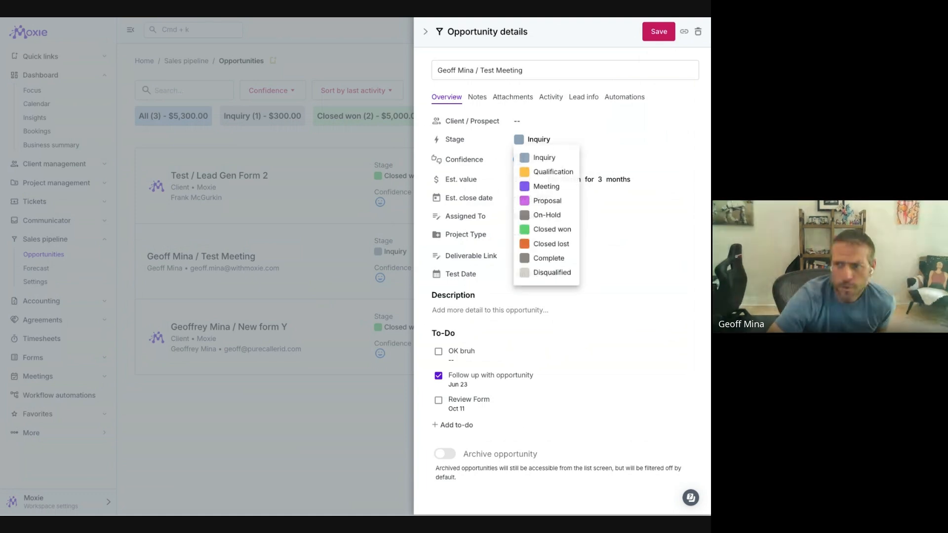
left_click(546, 198)
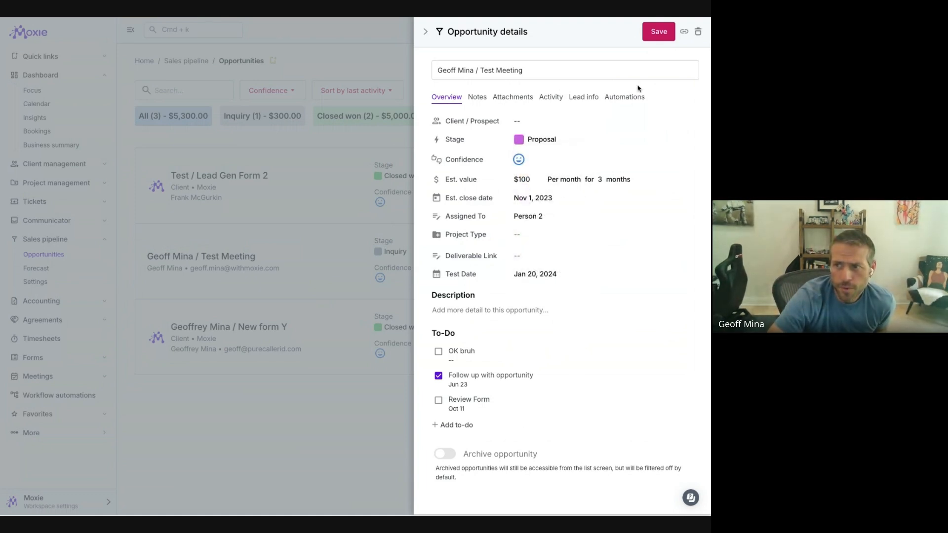
left_click(659, 32)
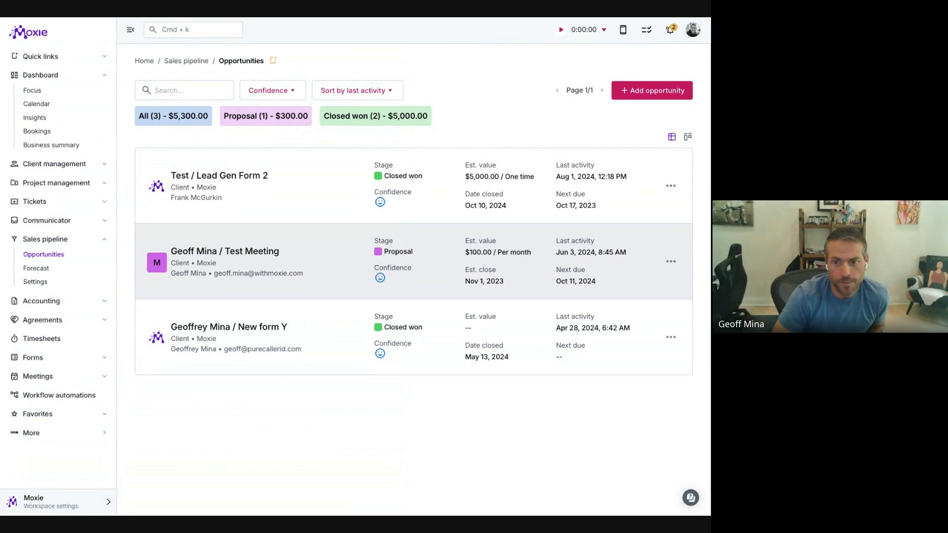
left_click(440, 256)
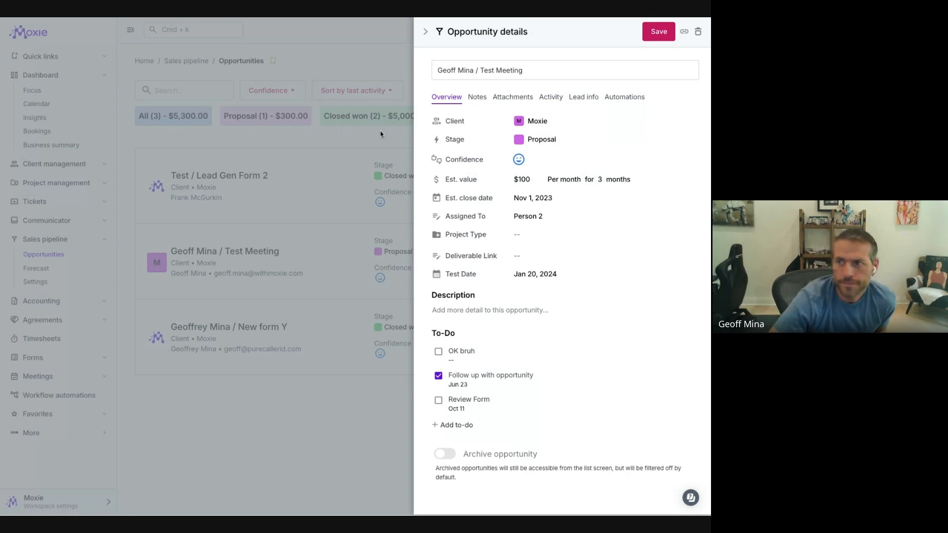
left_click(664, 37)
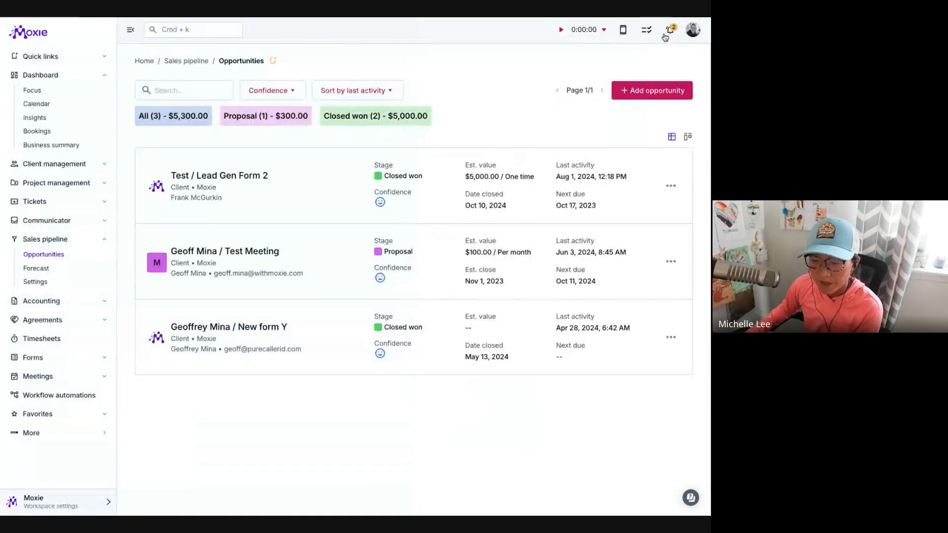
Step: Open the non-prospect Moxie client with 0 projects from the client list and view its opportunities
left_click_drag(1, 242, 41, 235)
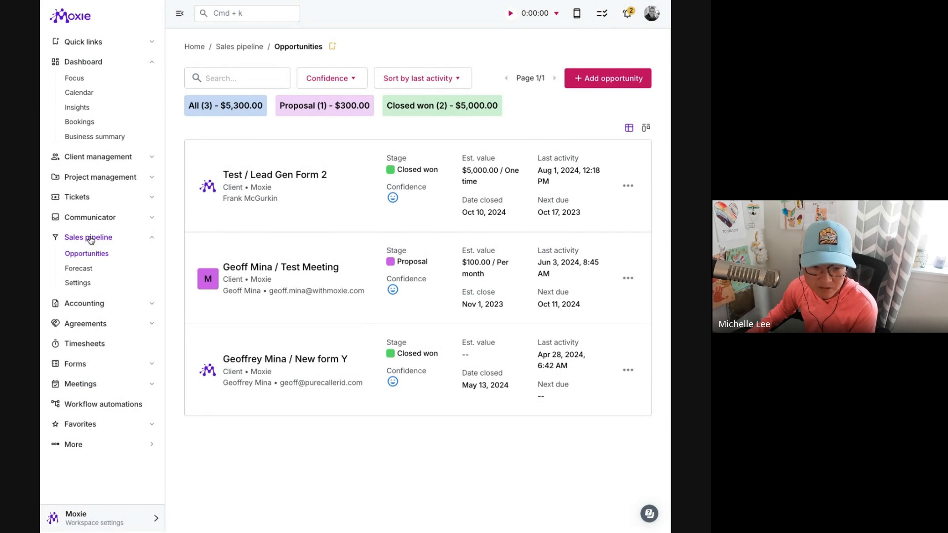
left_click(91, 240)
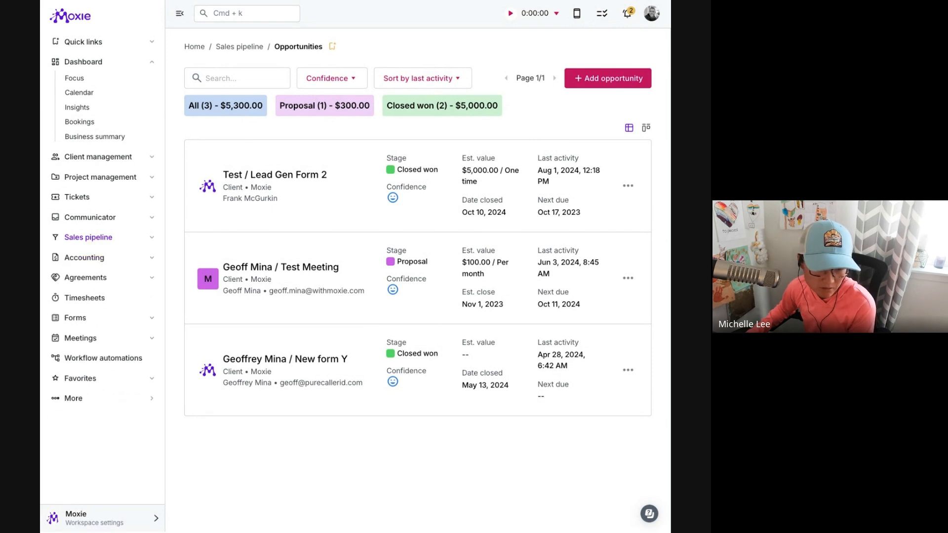
left_click(100, 161)
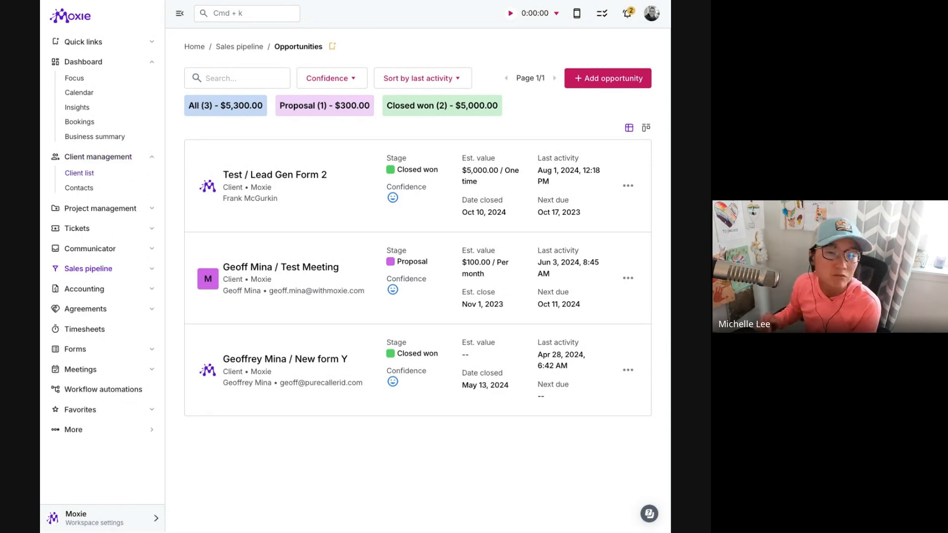
left_click(80, 173)
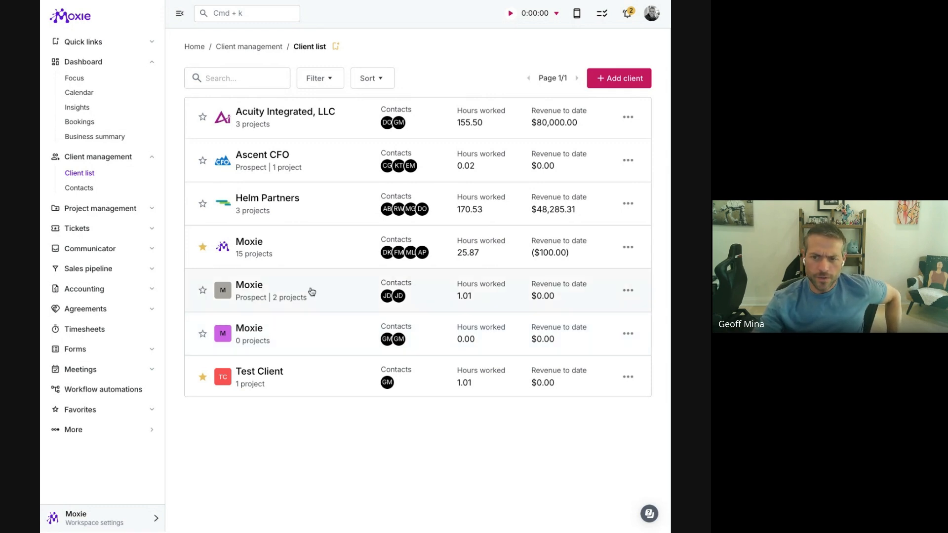
left_click(328, 331)
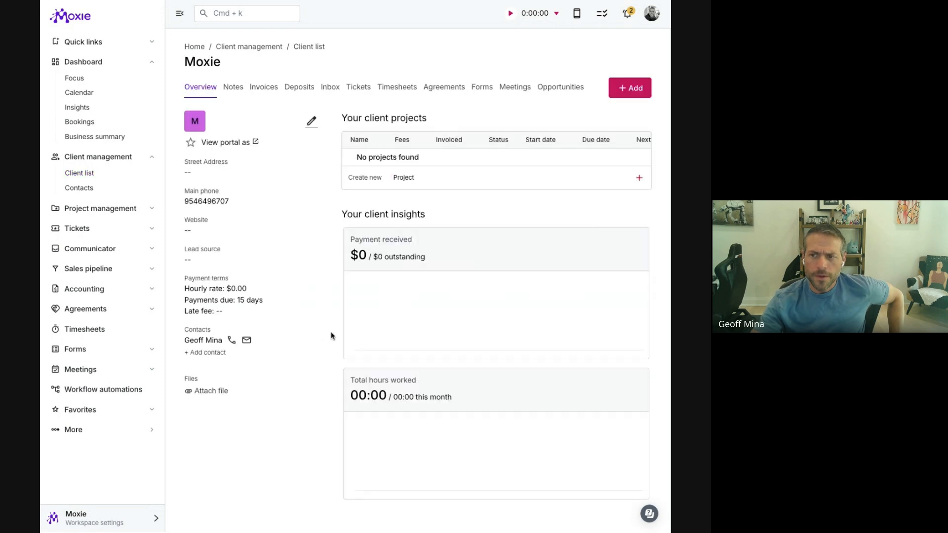
left_click(563, 88)
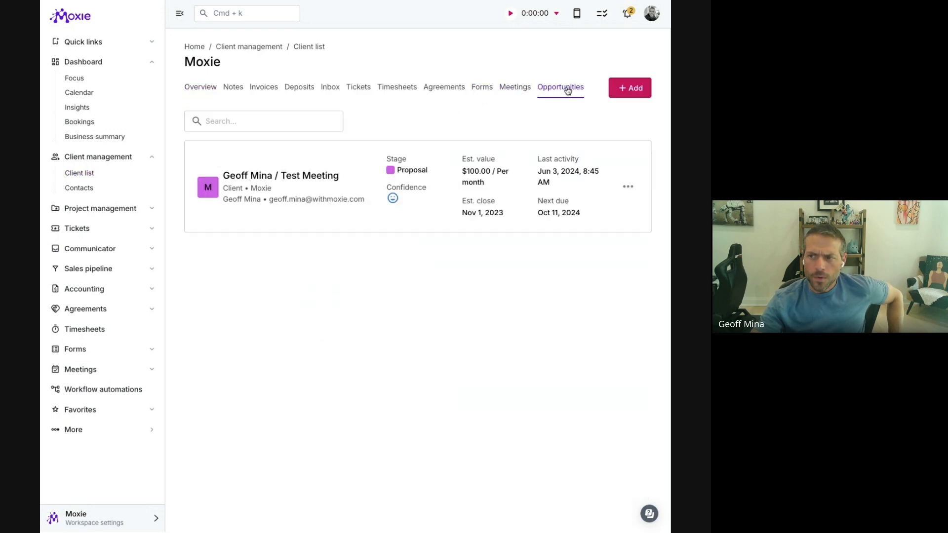
Step: Add an opportunity named "New Website" to this Moxie client, checking its lead info before saving it
left_click(627, 88)
left_click(463, 59)
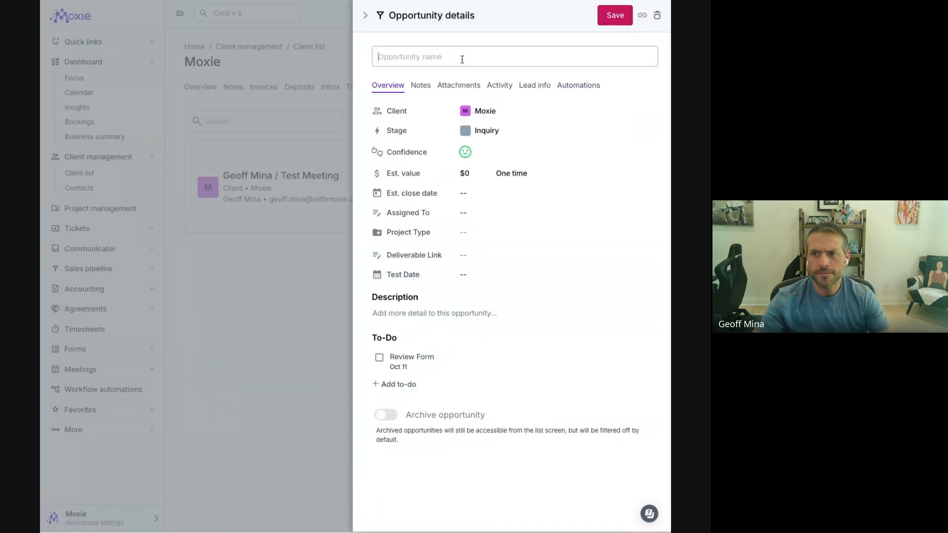
type("New Webiste")
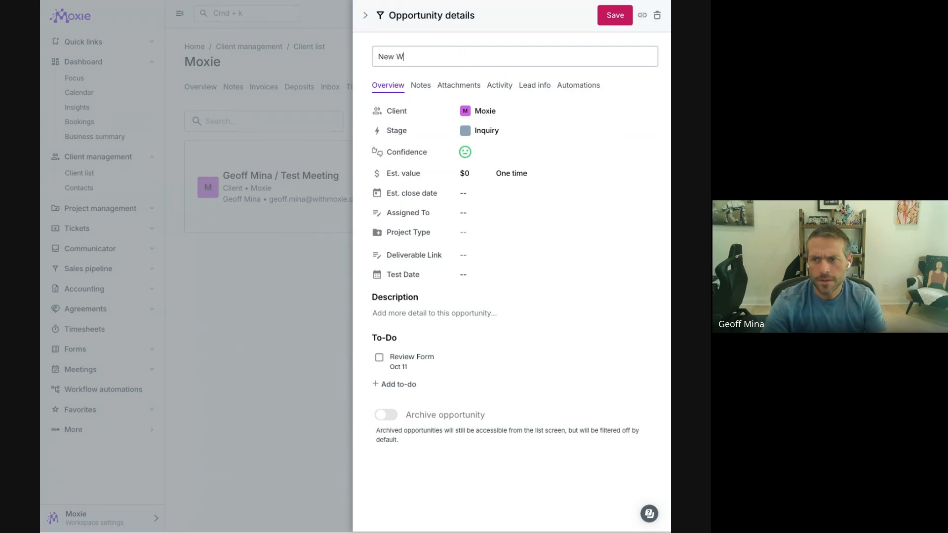
key("BackSpace")
key("BackSpace")
key("BackSpace")
key("BackSpace")
type("site")
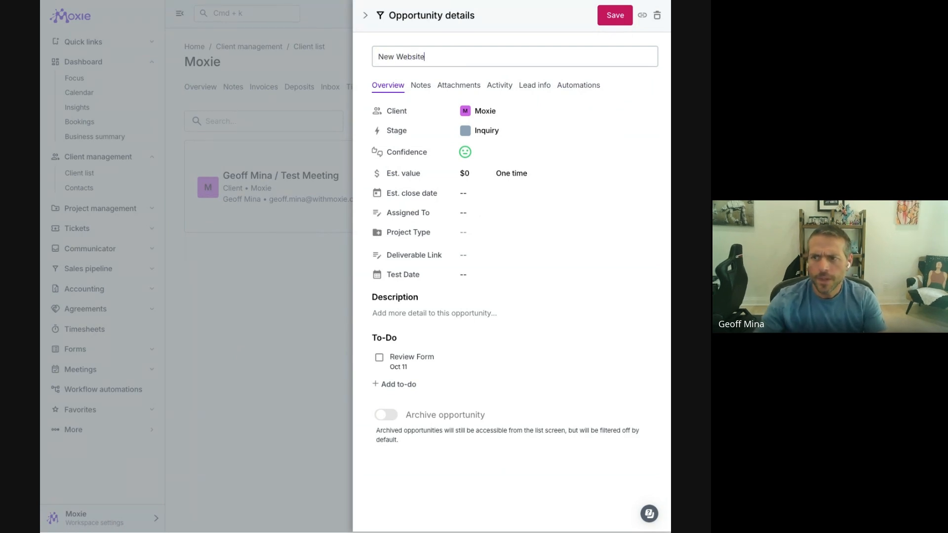
left_click(544, 85)
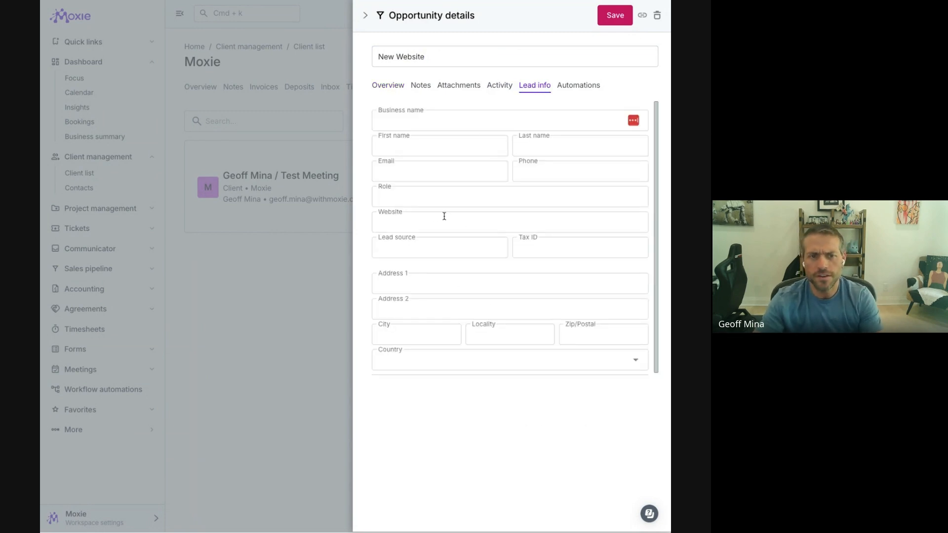
left_click(394, 87)
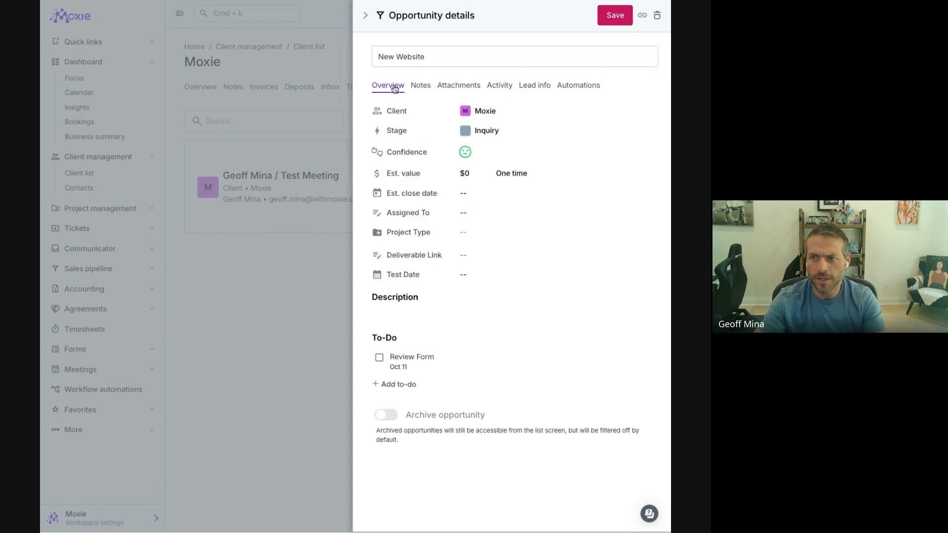
left_click(612, 21)
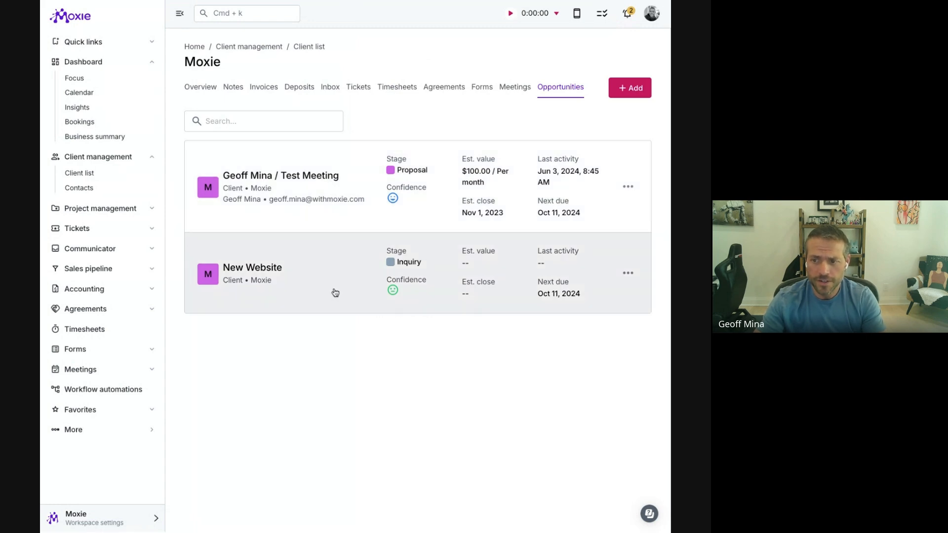
Step: Review the New Website opportunity's details, close it, and return to the Moxie client's overview
left_click(333, 293)
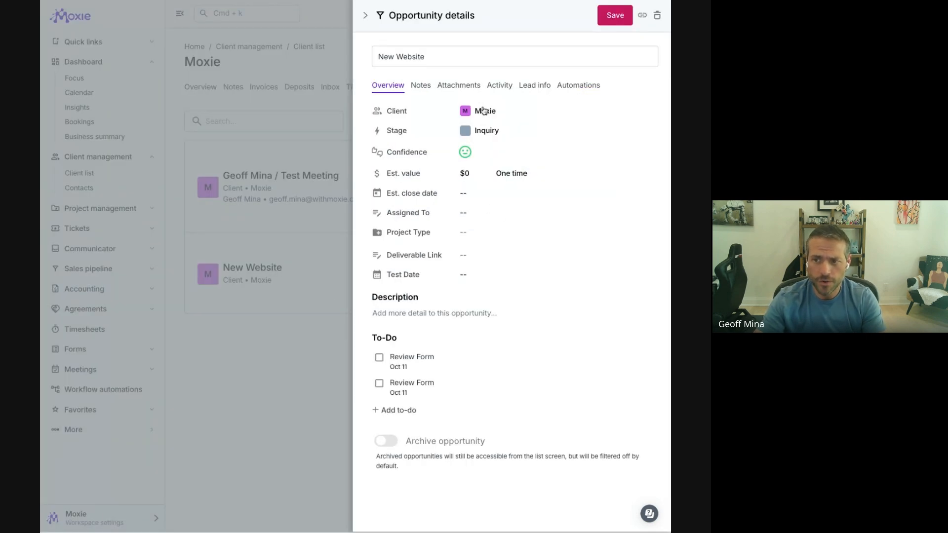
left_click(366, 16)
left_click(208, 92)
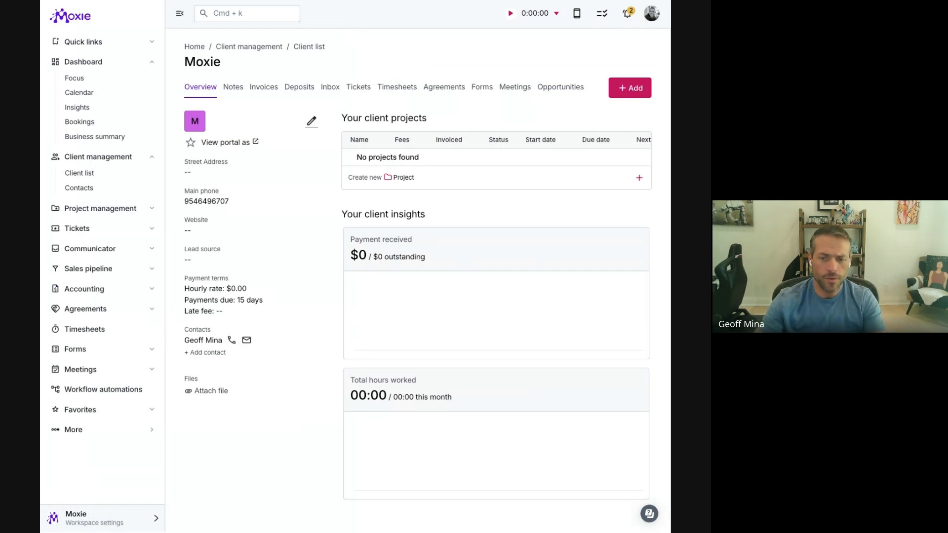
Step: Open the Create Client workflow automation and add a Send agreement action below the Create client action
left_click(101, 391)
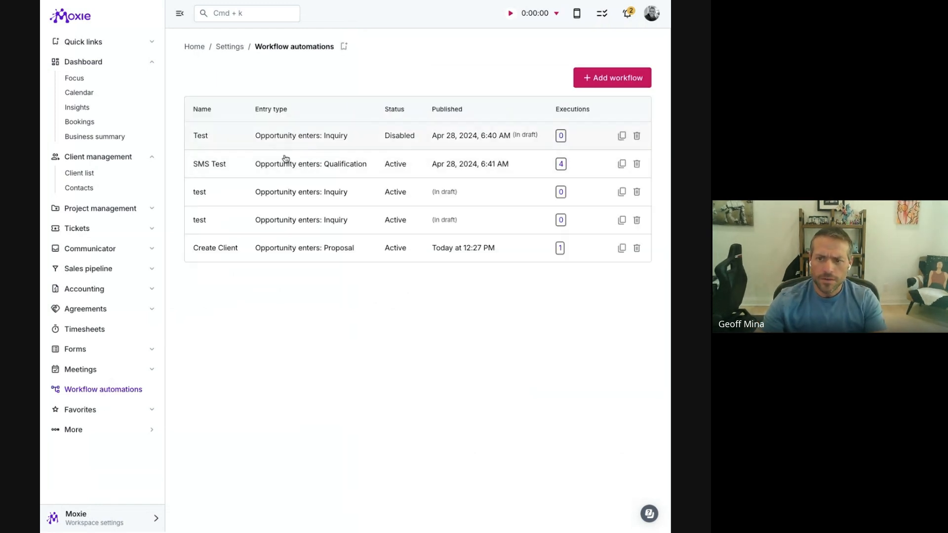
left_click(300, 256)
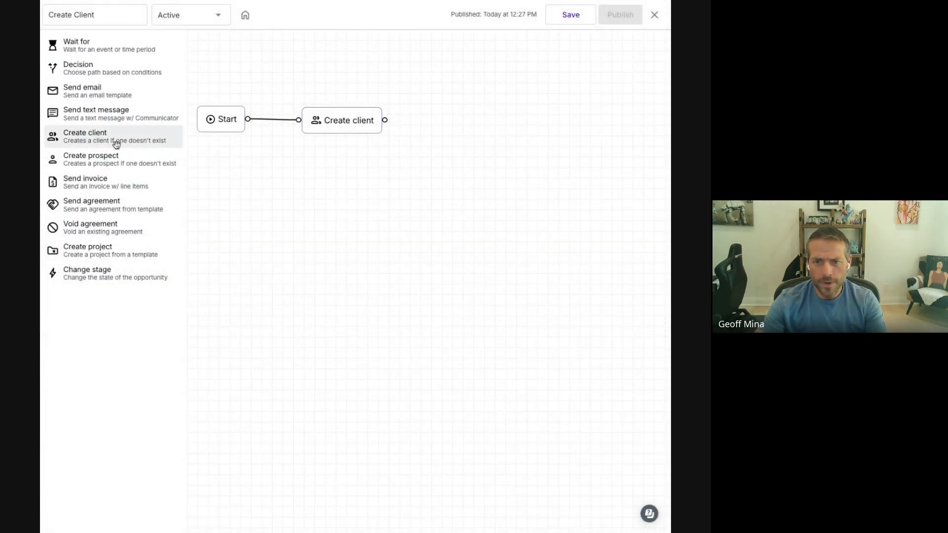
left_click_drag(103, 203, 312, 198)
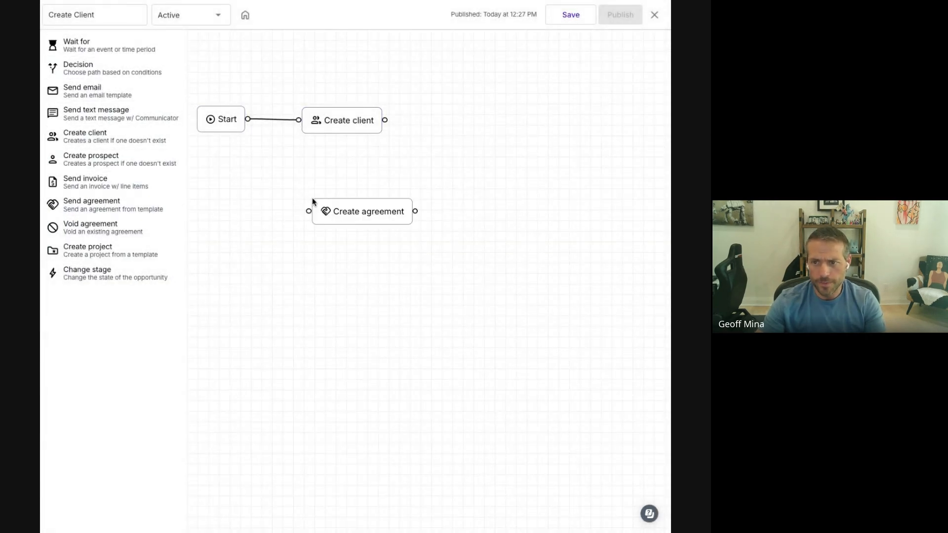
Step: Set the Create agreement action to use the Generic Services Final template, addressed to {{Opportunity.Email}} and {{Contacts.Default}}
left_click(358, 215)
left_click(355, 212)
left_click(325, 227)
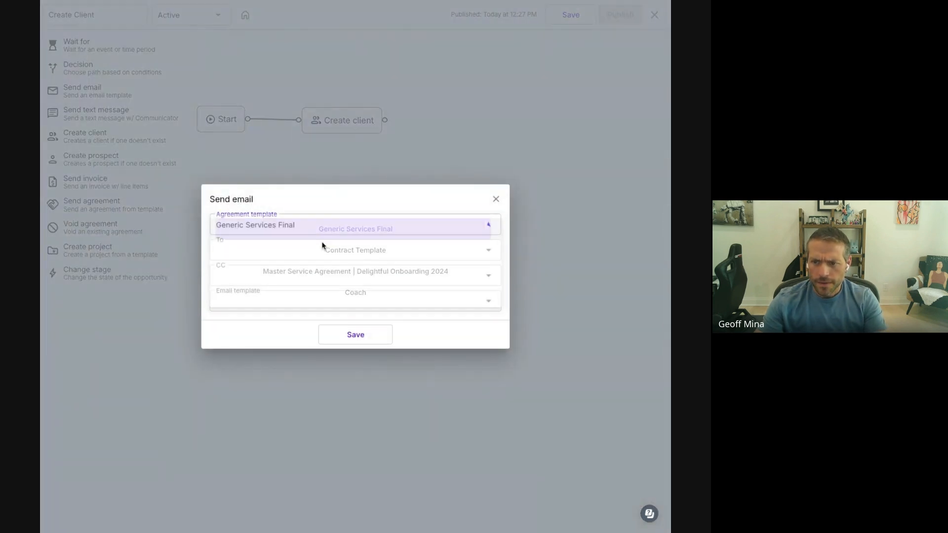
left_click(293, 248)
left_click(219, 286)
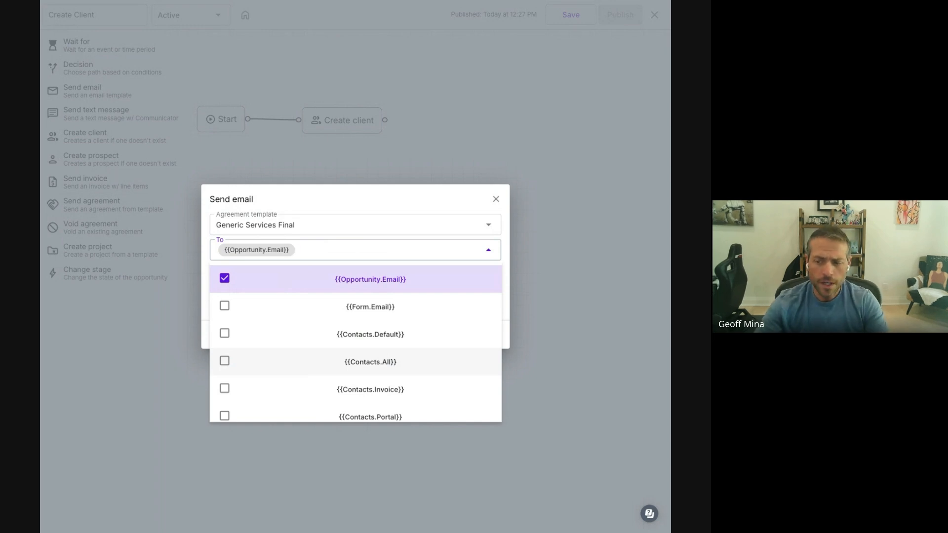
left_click(226, 335)
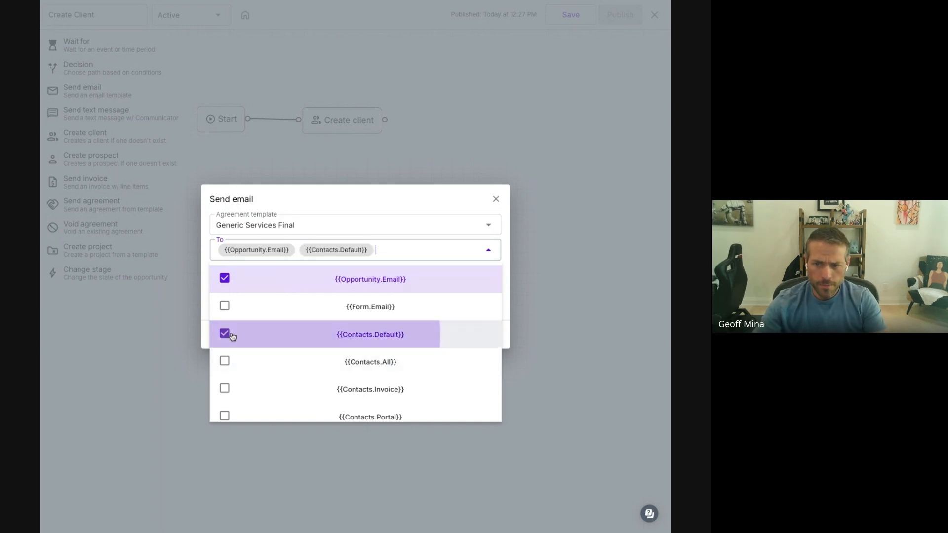
left_click(367, 201)
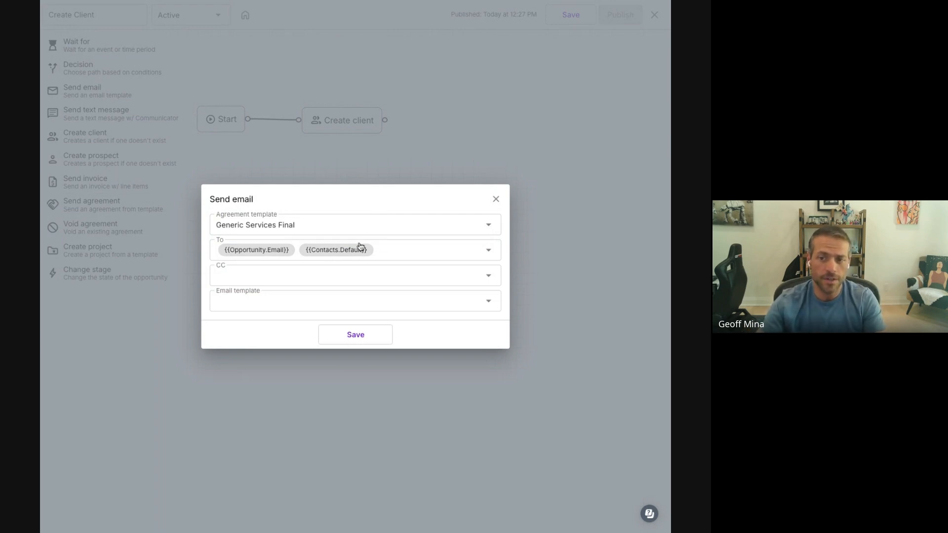
Step: Try the Button Test email template, switch the agreement's email to Invoice Template, and close the Create Client workflow
left_click(324, 305)
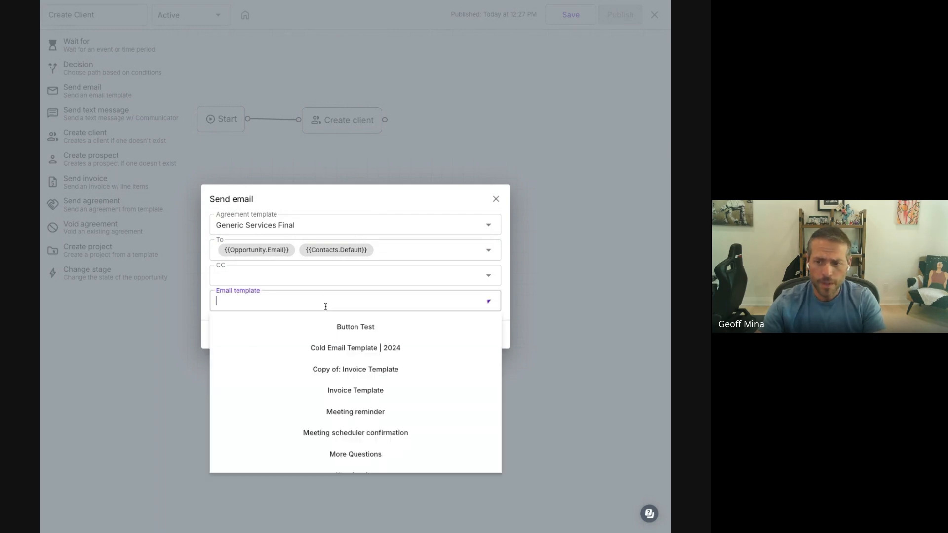
left_click(326, 324)
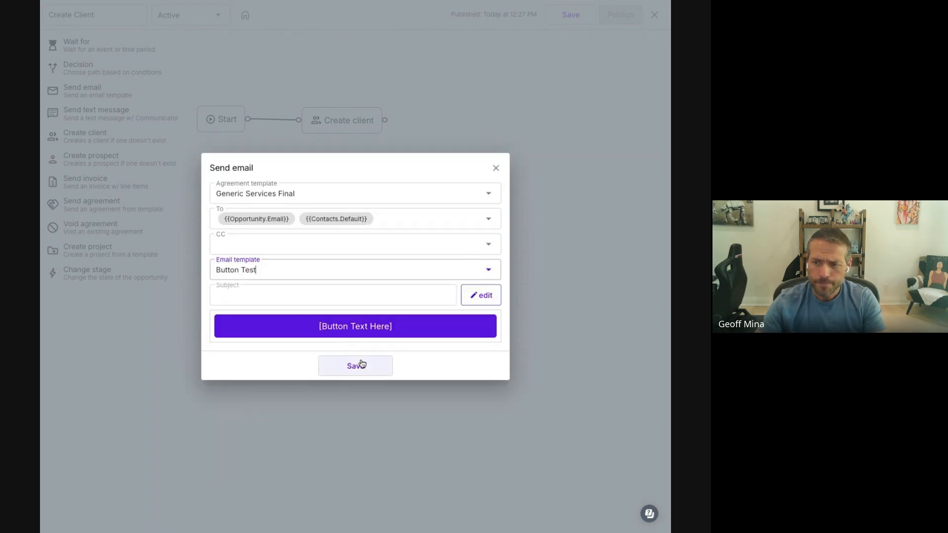
left_click(309, 270)
left_click(335, 358)
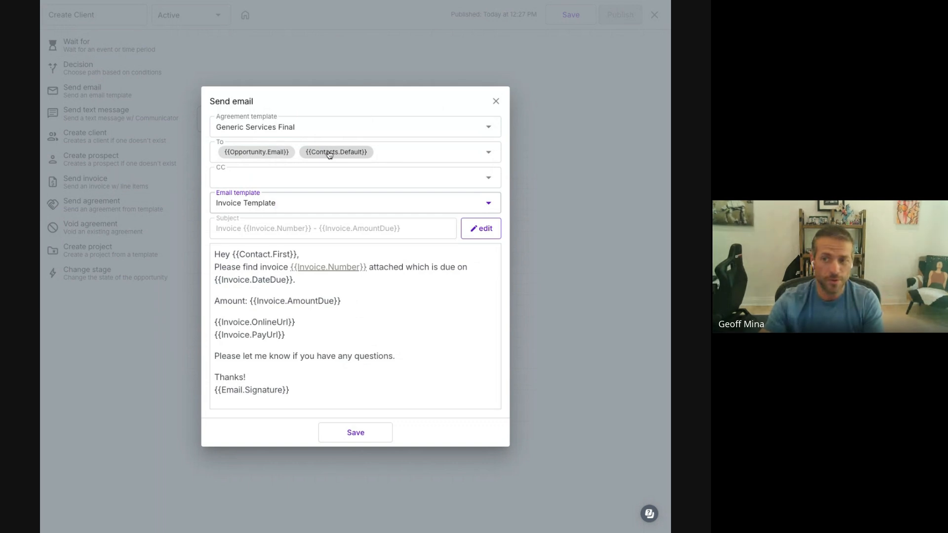
left_click(498, 102)
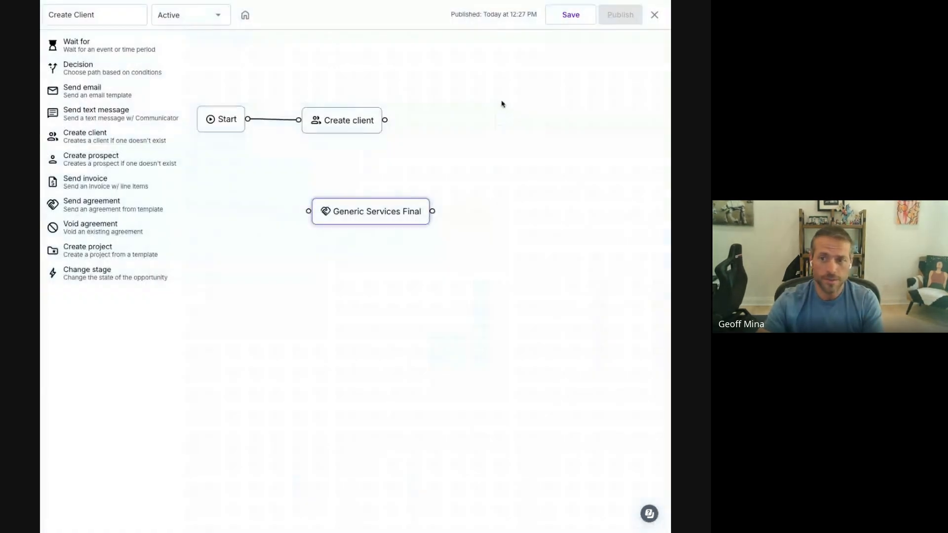
left_click(655, 15)
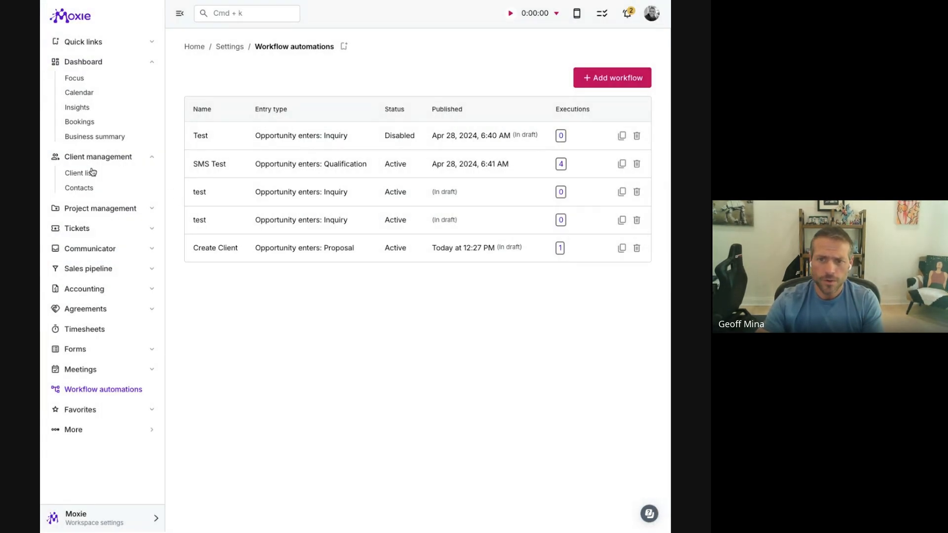
Step: Open the New Website opportunity from the sales pipeline, examine its lead info and overview, and save it
left_click(97, 210)
left_click(99, 211)
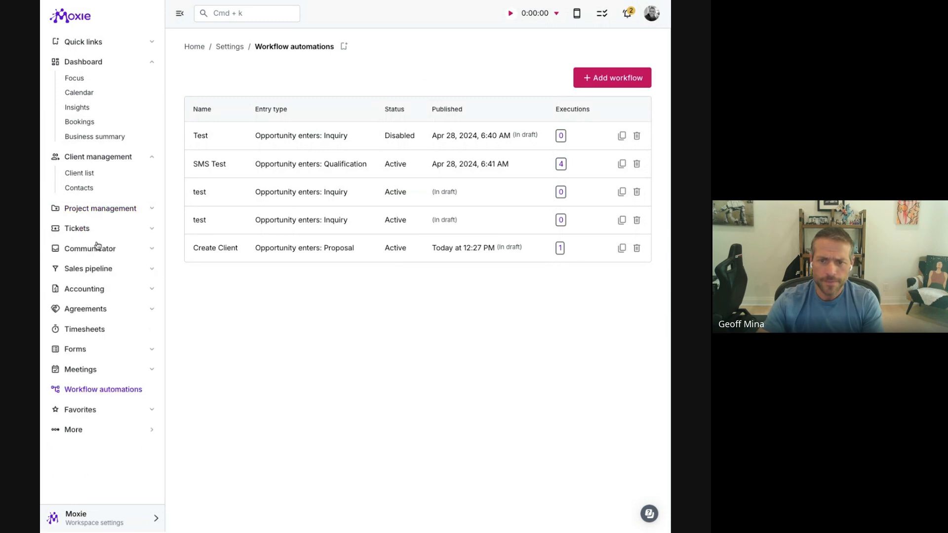
left_click(96, 271)
left_click(90, 286)
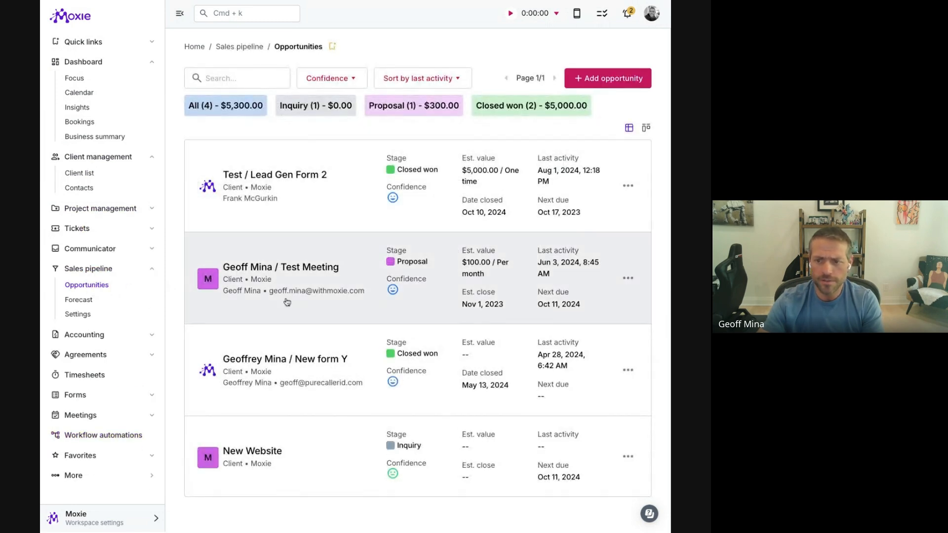
left_click(346, 437)
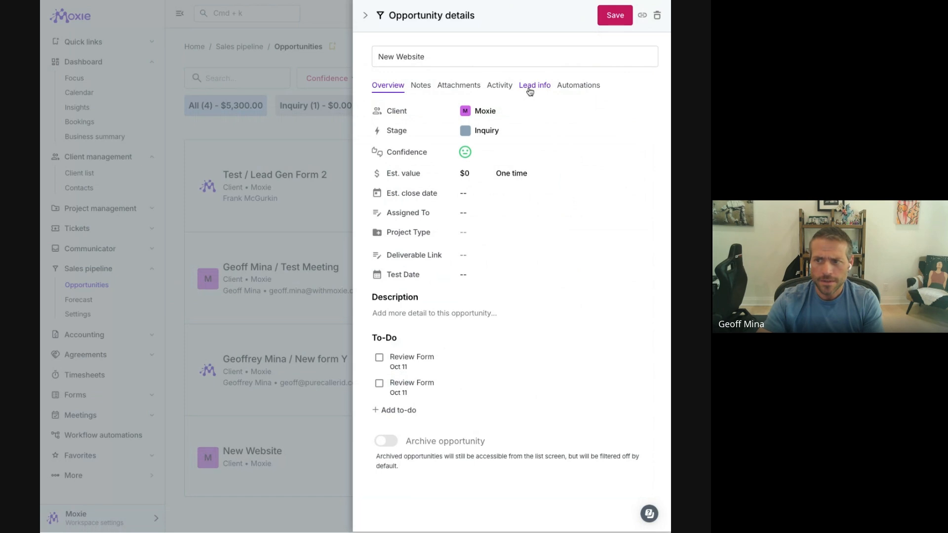
left_click(530, 87)
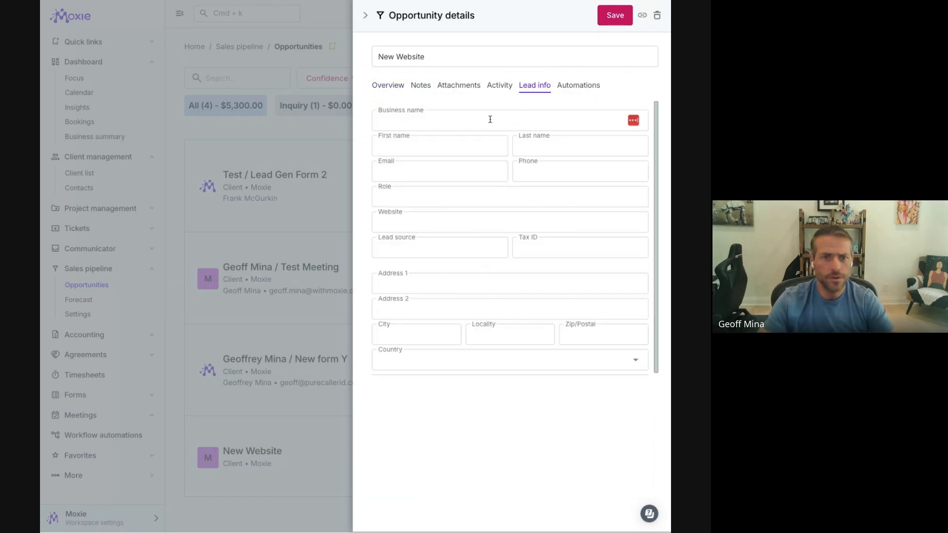
left_click(401, 87)
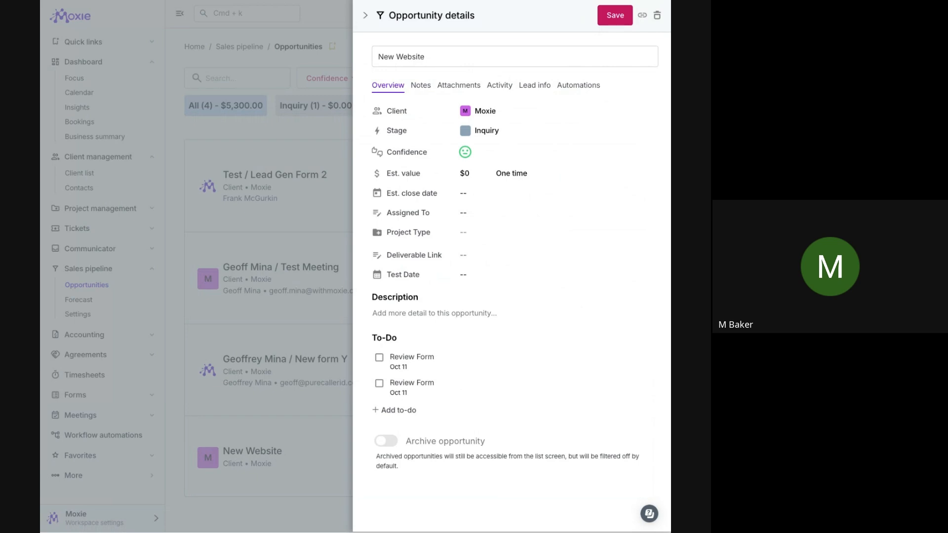
left_click(611, 18)
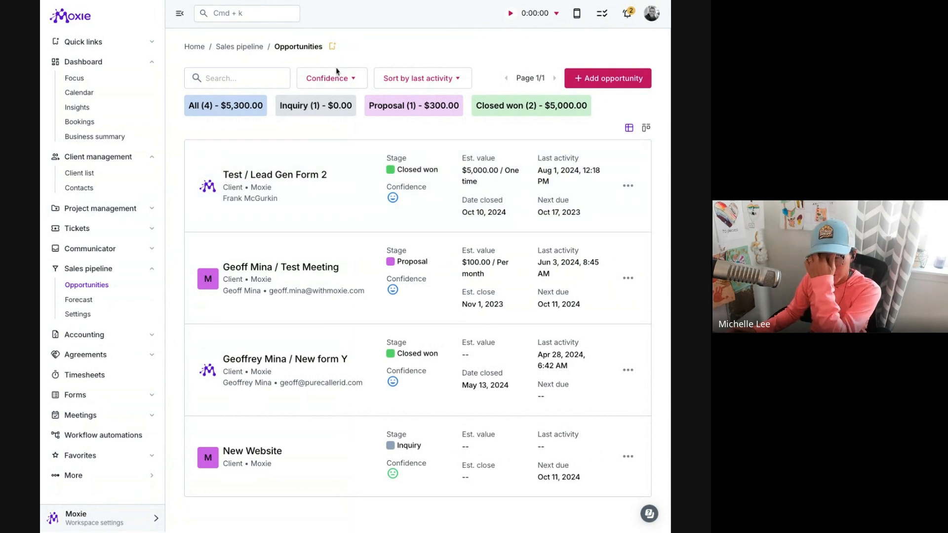
Step: Clear the confidence filter from the opportunities list
left_click(337, 75)
left_click(339, 132)
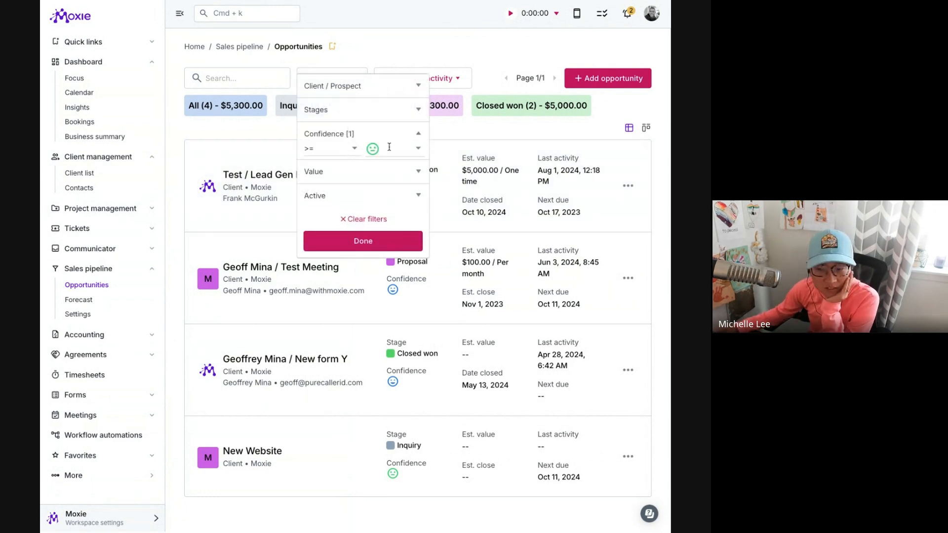
left_click(372, 219)
left_click(369, 233)
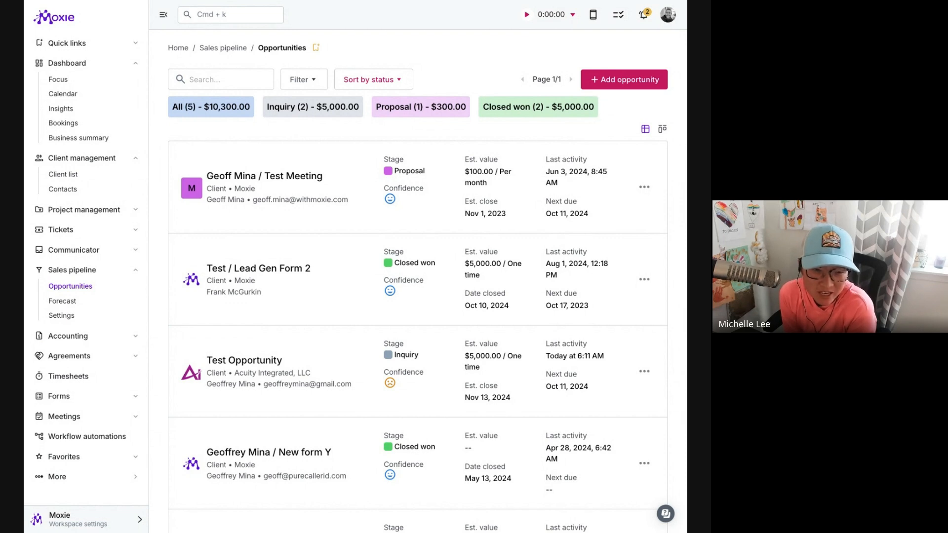
Step: Collapse the Dashboard and Sales pipeline navigation groups and open the client list
left_click(101, 64)
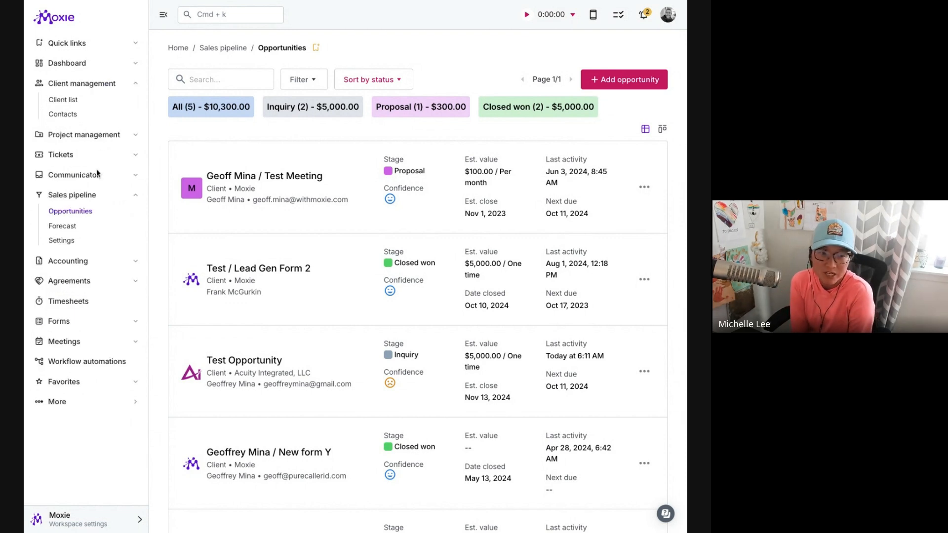
left_click(91, 196)
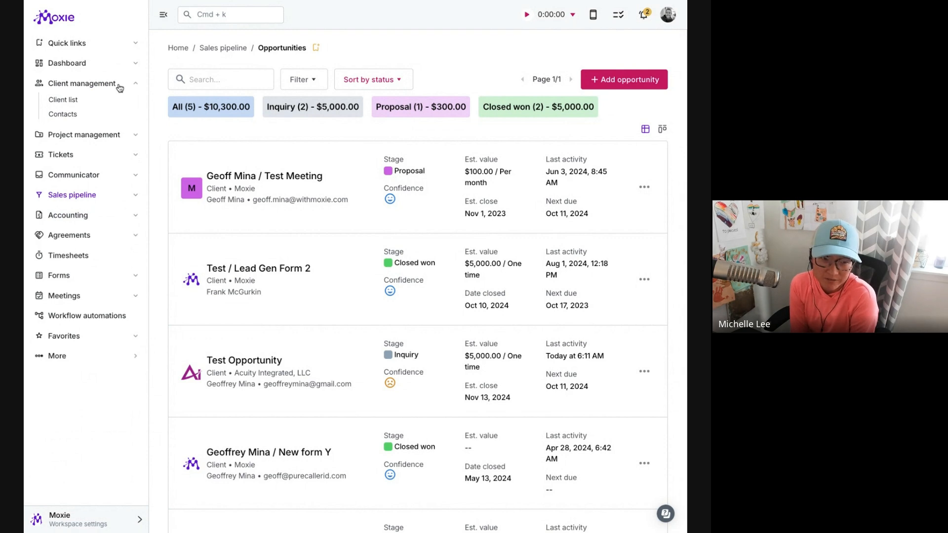
left_click(111, 85)
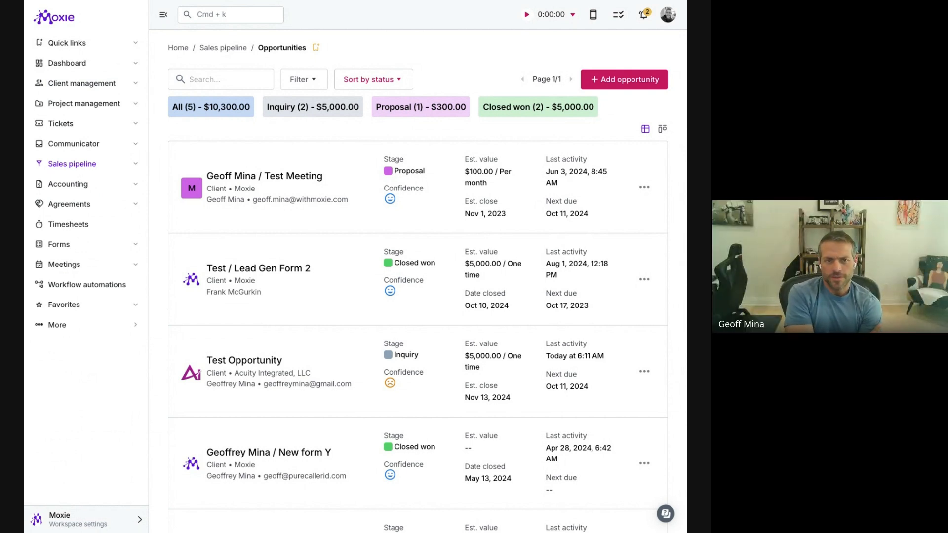
left_click(109, 85)
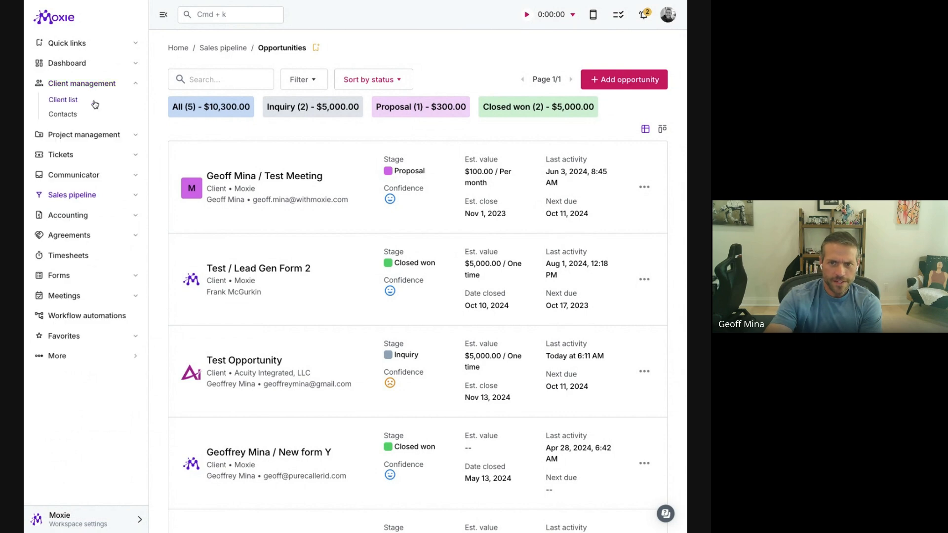
left_click(76, 101)
Step: Filter the client list to the Prospect record type
left_click(320, 82)
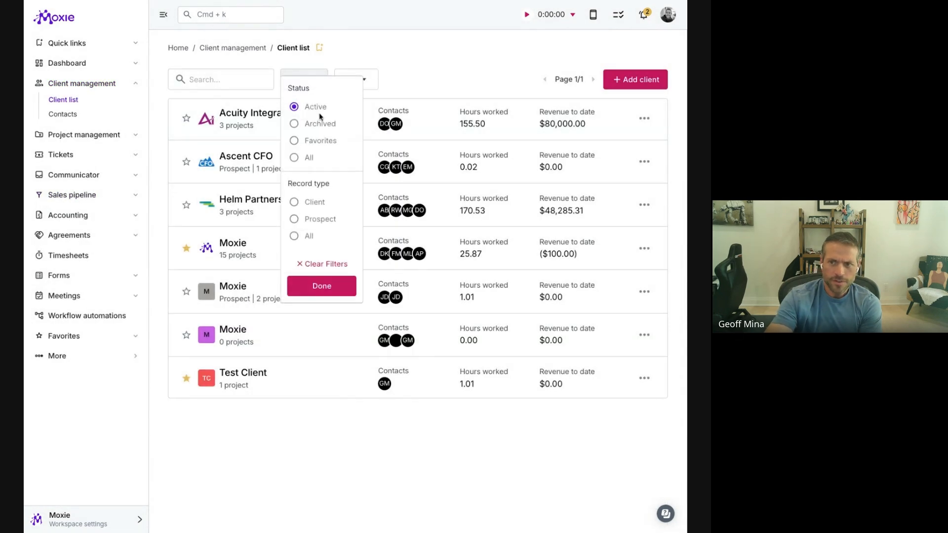
left_click(337, 283)
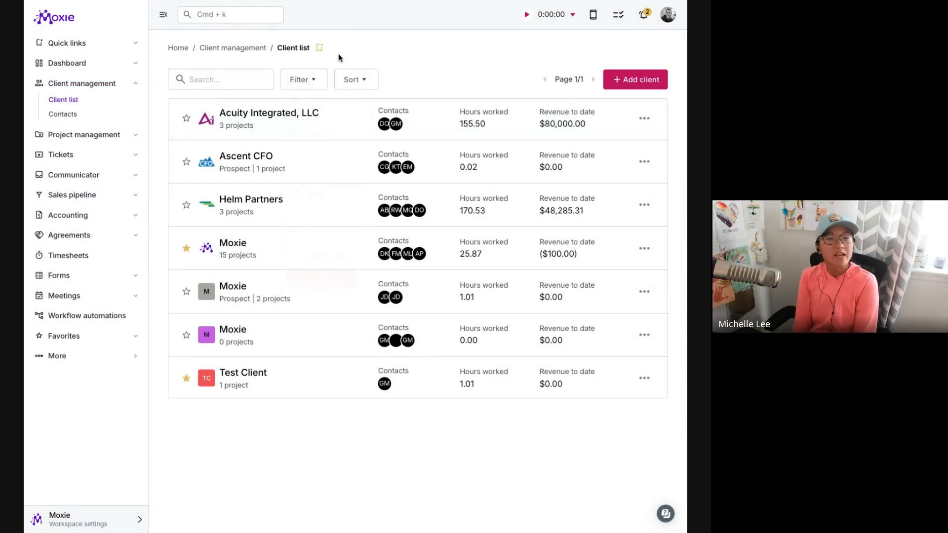
left_click(307, 81)
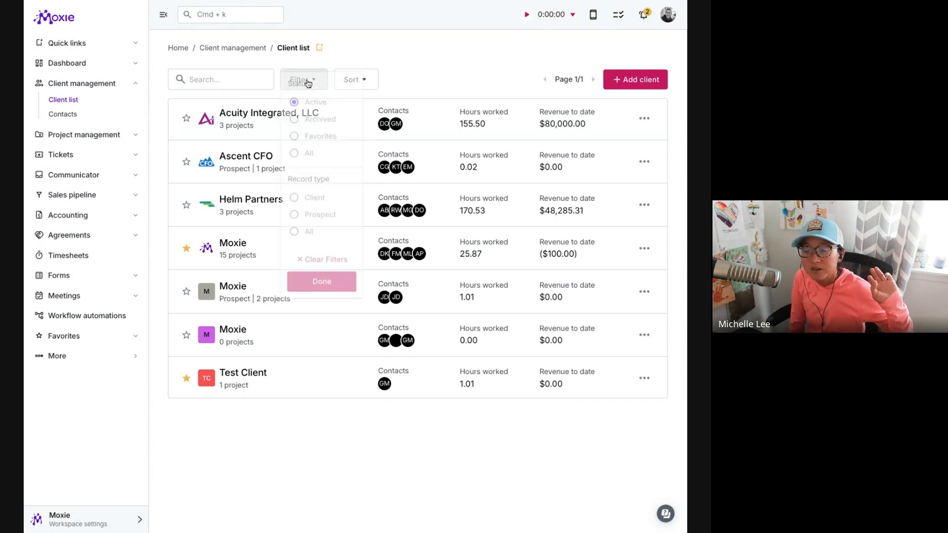
left_click(295, 220)
left_click(434, 52)
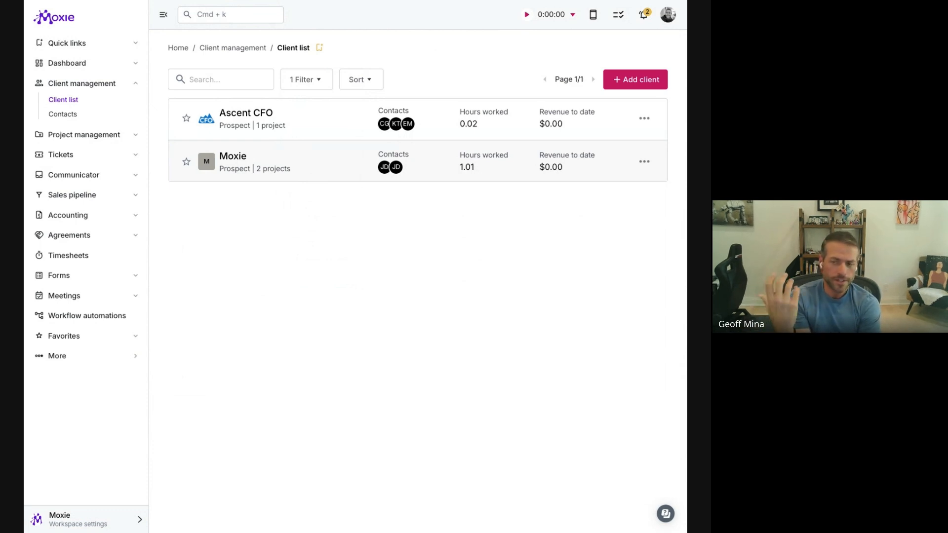
Step: Open the Moxie prospect's record, check its invoices and overview, and return to the client list
left_click(233, 157)
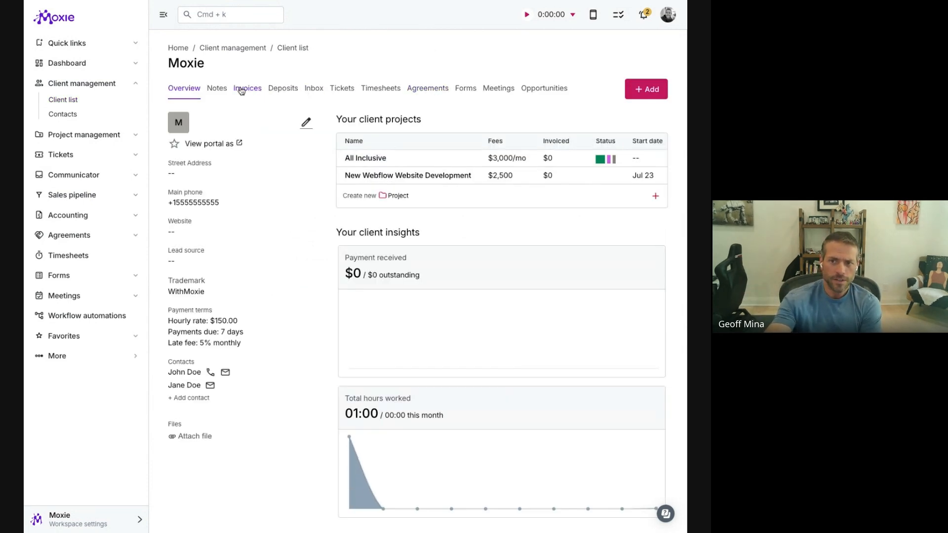
left_click(247, 89)
left_click(184, 89)
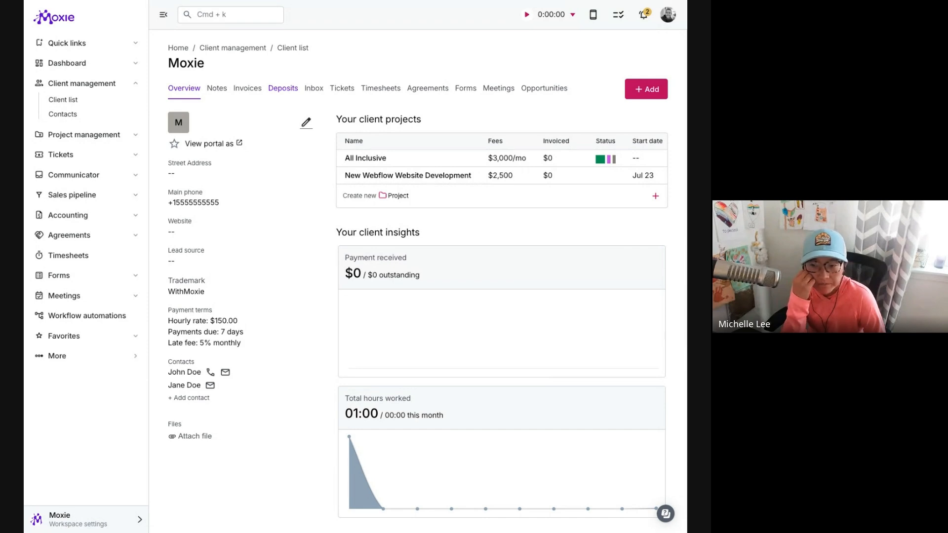
left_click(58, 101)
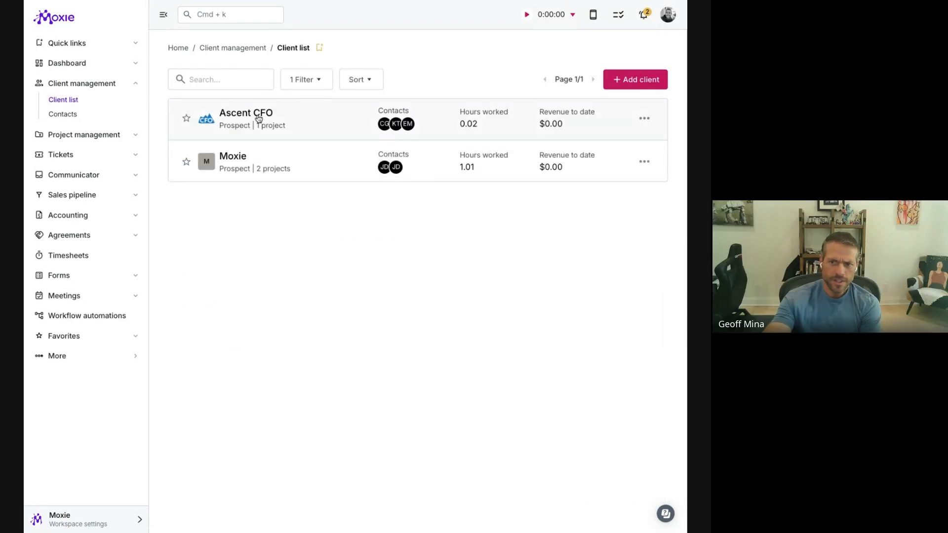
Step: Switch the client list's record type filter to Client and back to Prospect to compare the records
left_click(289, 85)
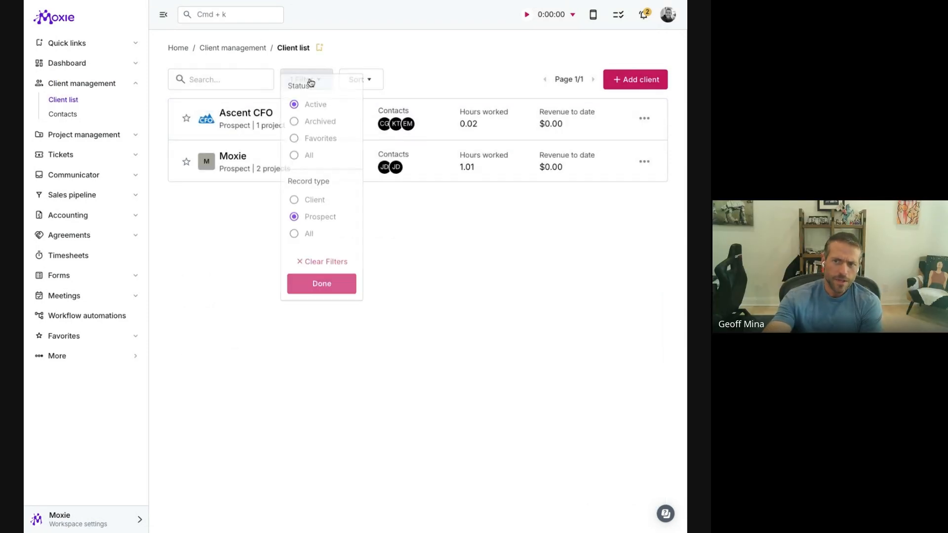
left_click(315, 201)
left_click(458, 83)
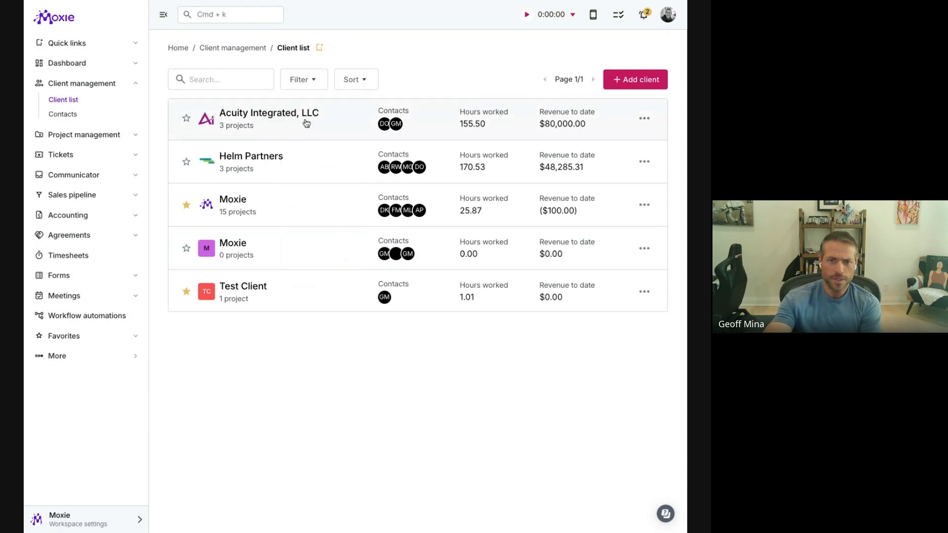
left_click(299, 80)
left_click(316, 218)
left_click(416, 57)
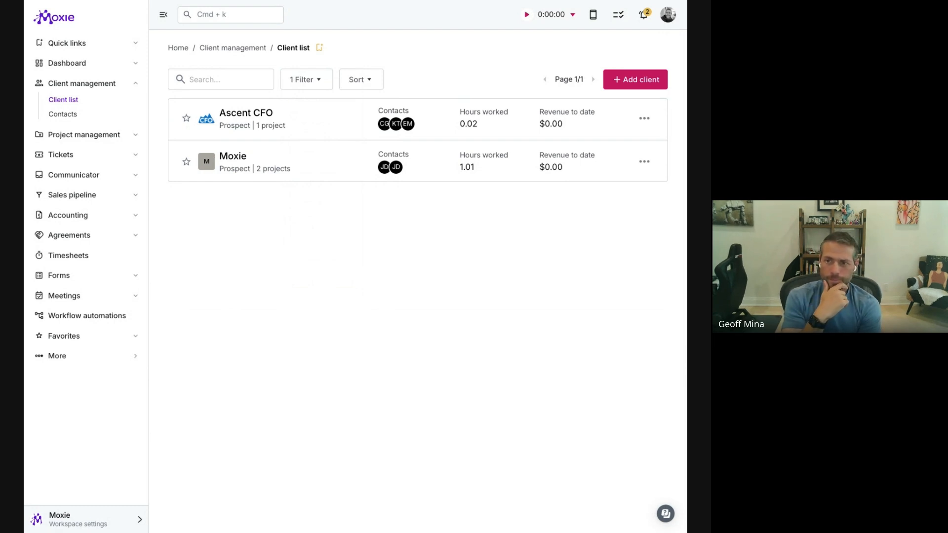
Step: Set the client list's record type filter to Client
left_click(316, 87)
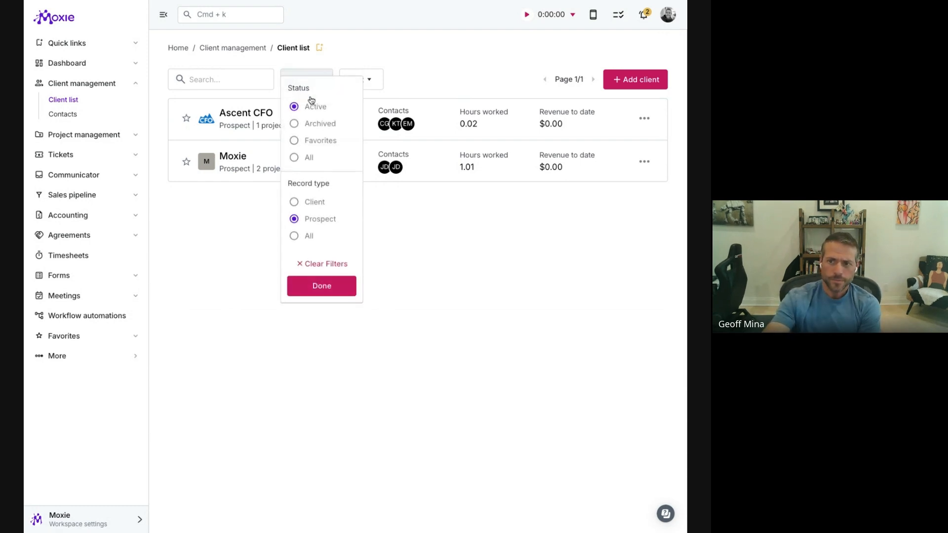
left_click(322, 210)
left_click(321, 284)
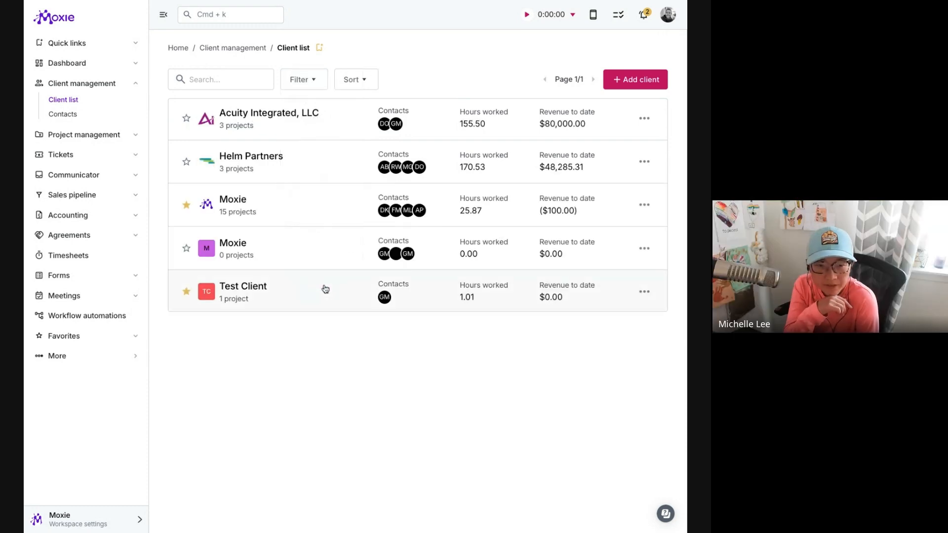